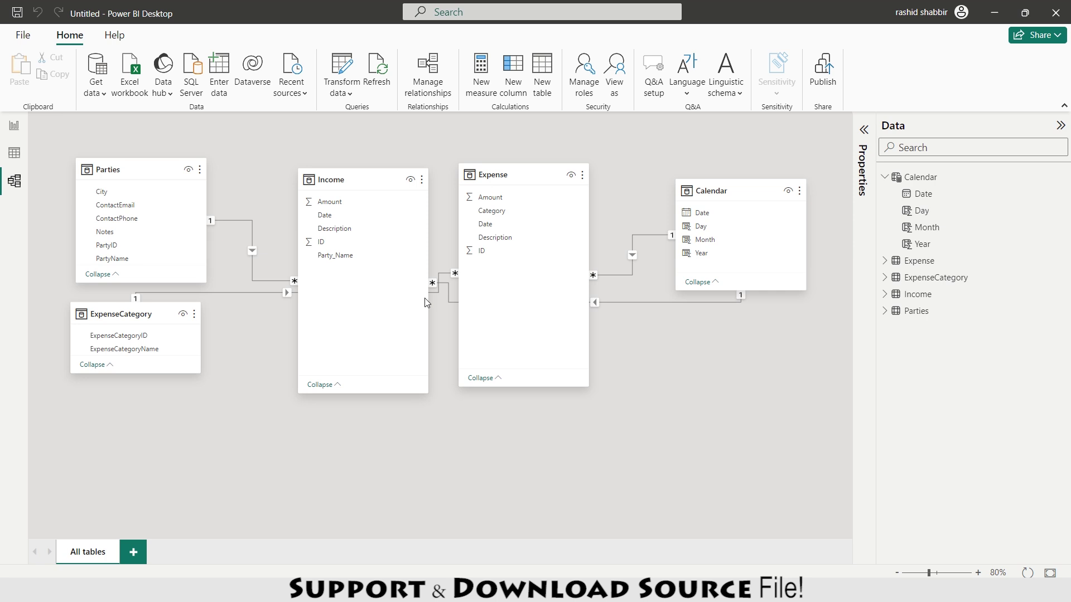
Create and load an empty table named CalculationsDax from the report view.
left_click(14, 125)
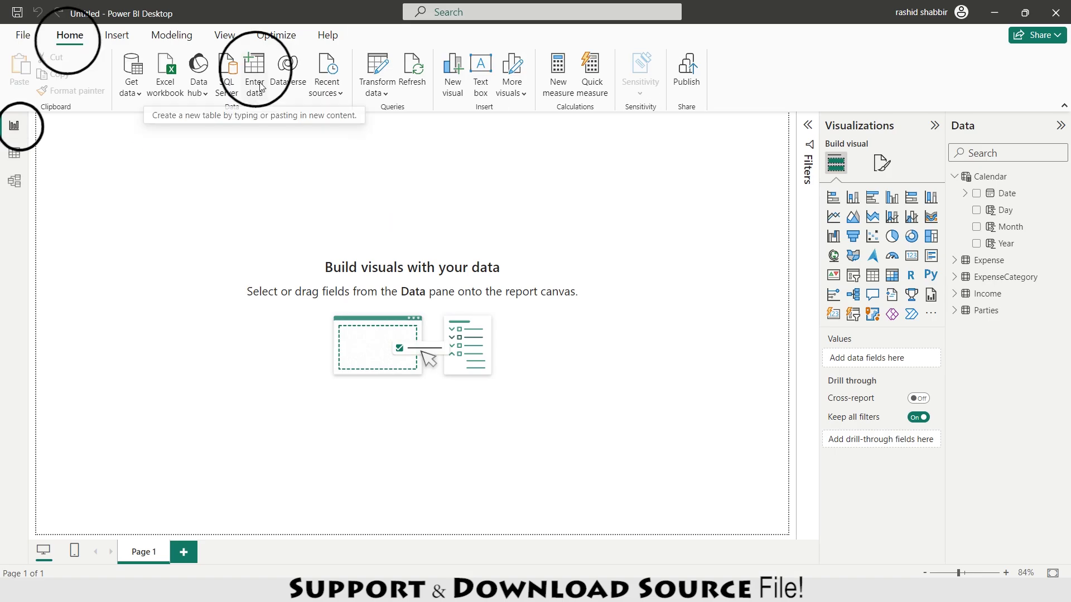
left_click(255, 86)
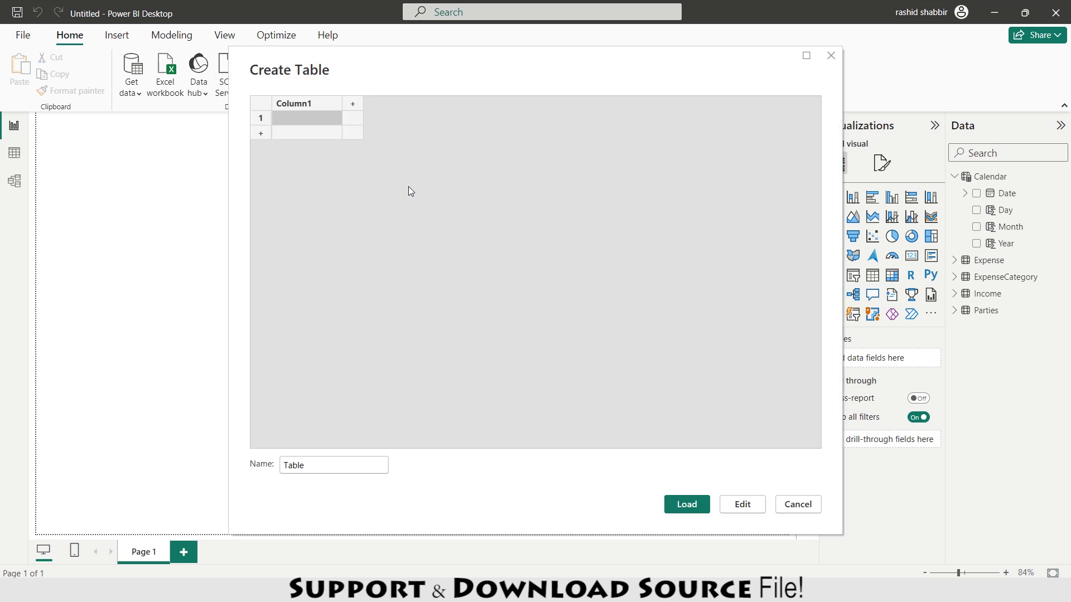
double_click(347, 467)
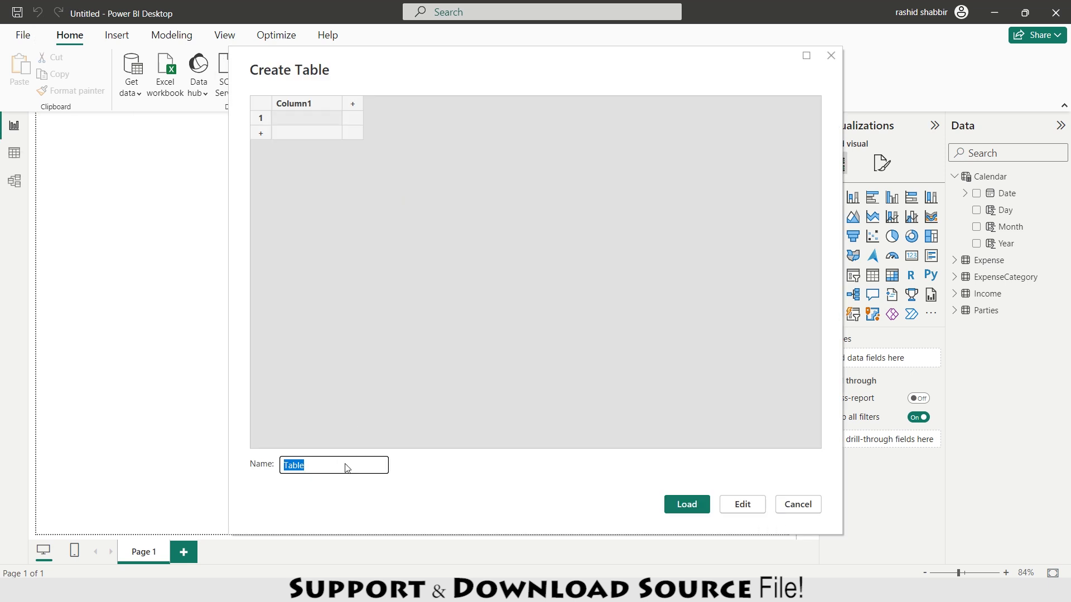
type("CalculationsDax")
left_click(689, 505)
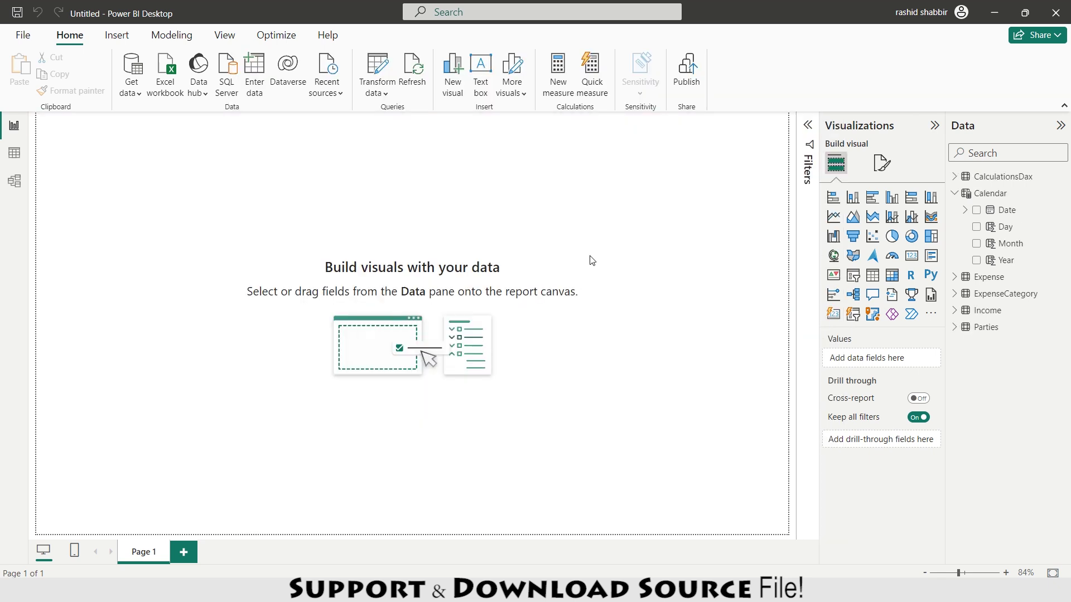
Start a new measure named Total Expense in the CalculationsDax table.
left_click(993, 178)
left_click(1061, 176)
key("Escape")
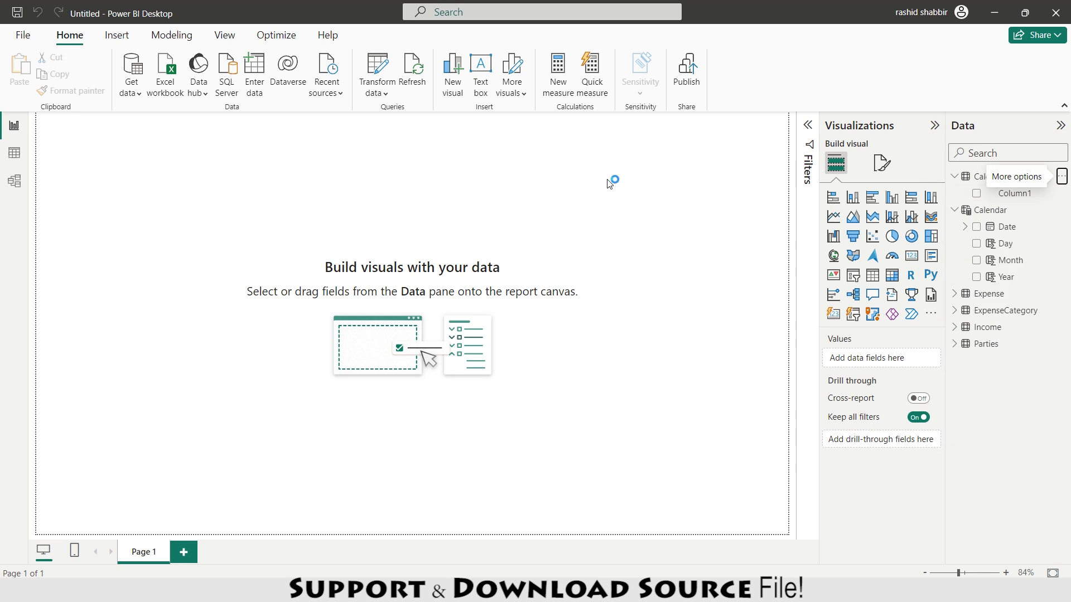
type("Total Expense")
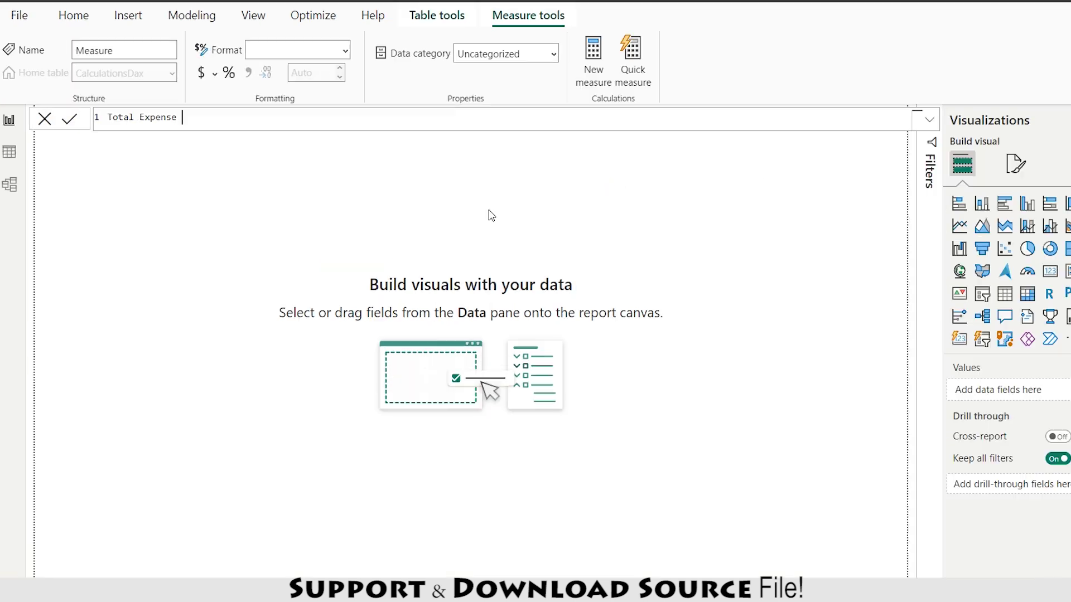
Define the Total Expense measure as SUM(Expense[Amount]) and commit it.
type(" = SUM(")
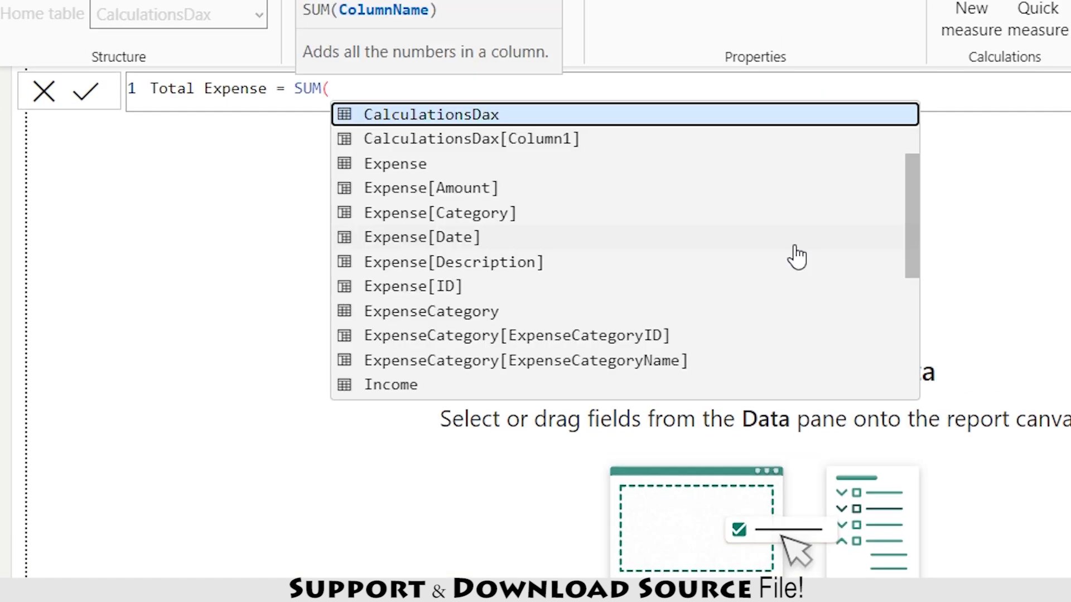
type("expe")
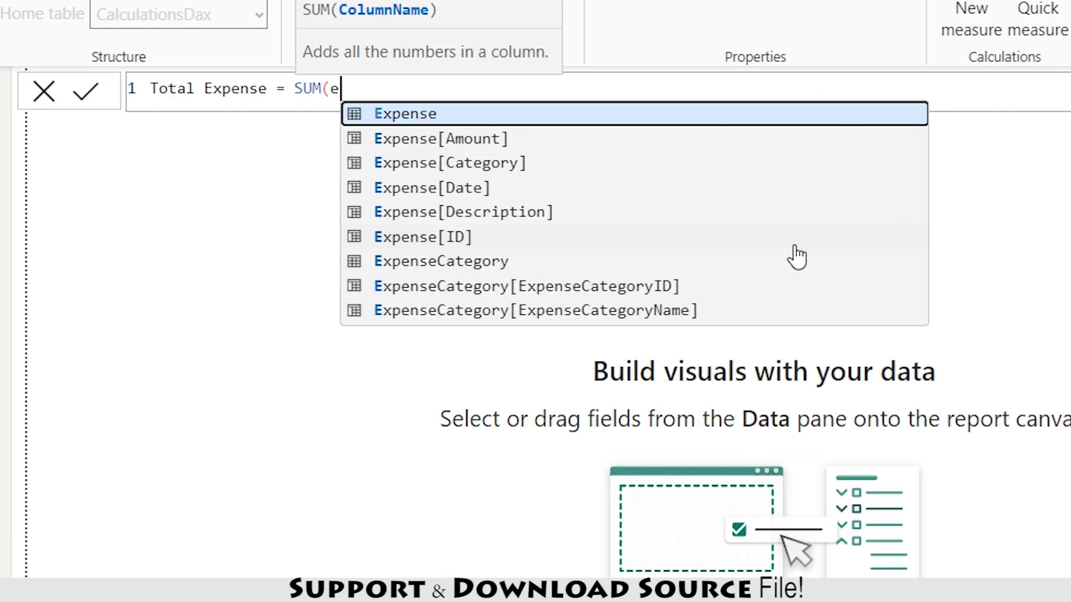
key("Down")
key("Down")
key("Down")
key("Down")
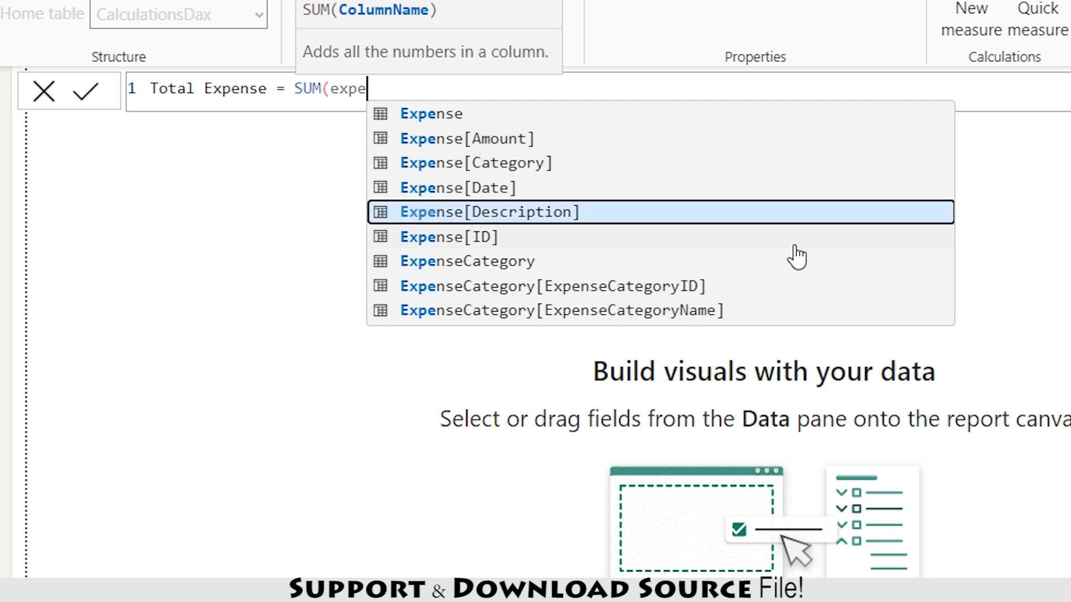
key("Up")
key("Up")
key("Up")
key("Tab")
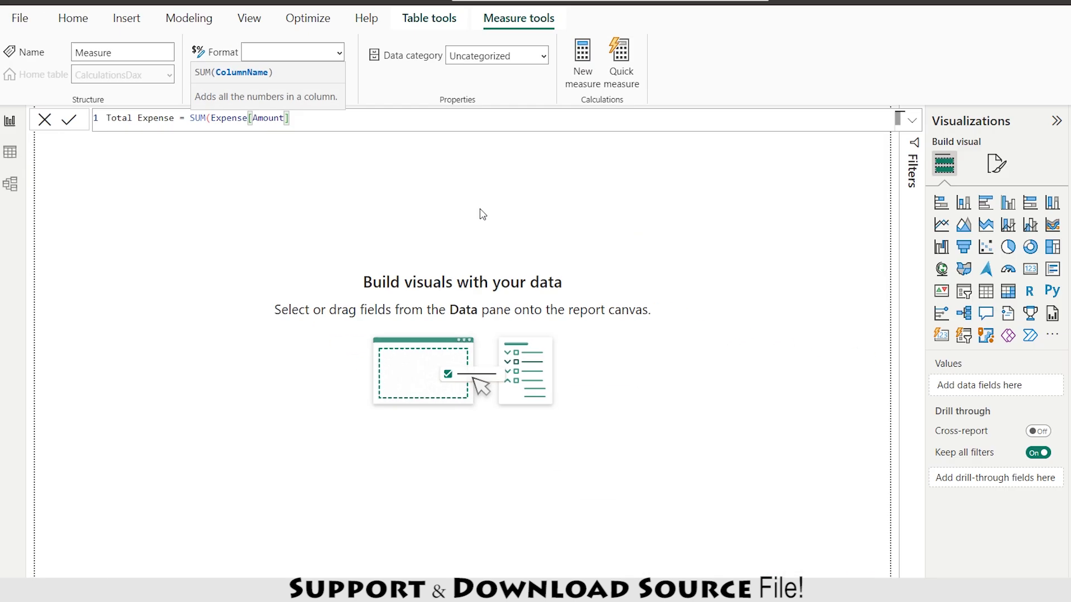
type(")")
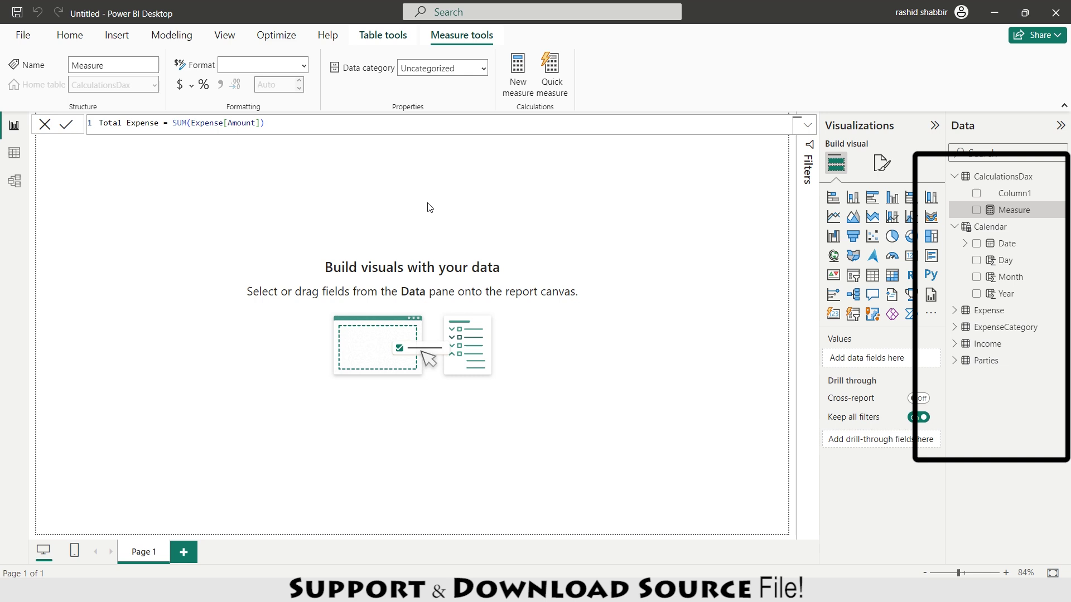
key("Return")
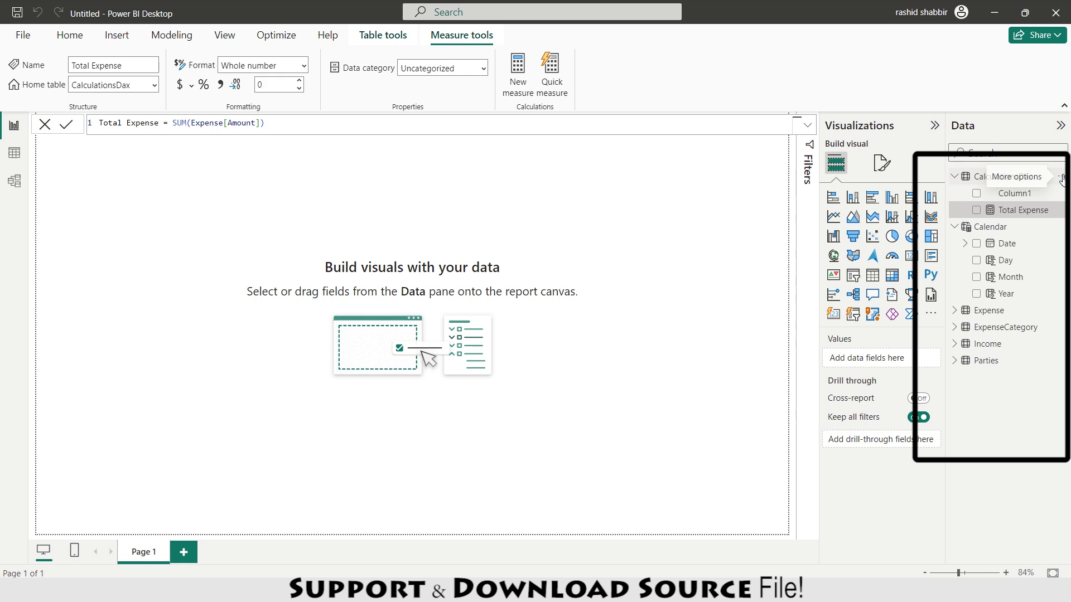
Add a measure to CalculationsDax with the formula Total Income = SUM(Income[Amount]).
left_click(1062, 176)
left_click(915, 206)
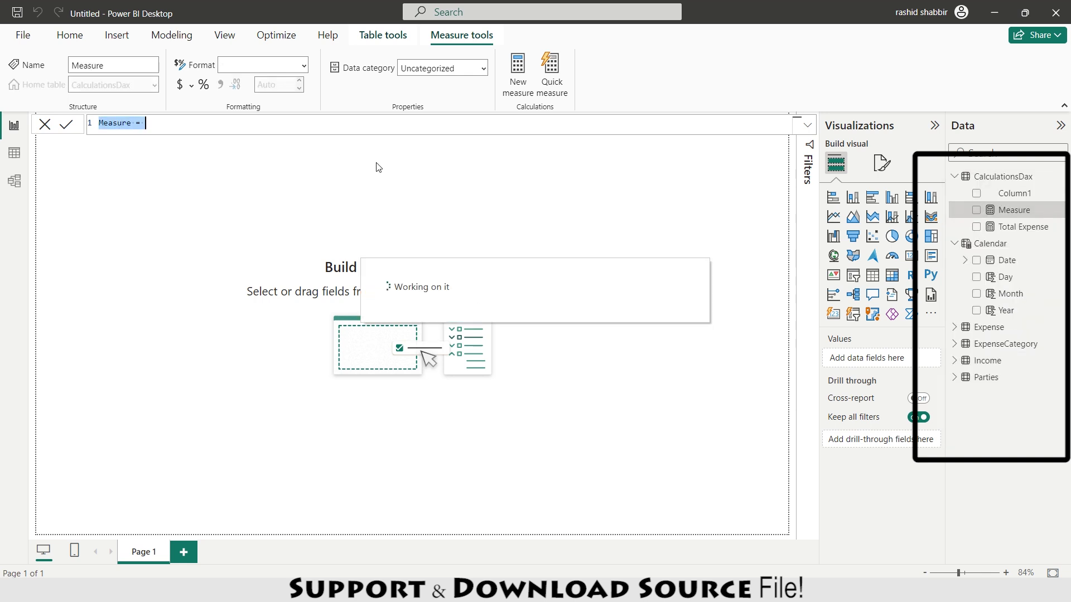
type("Total")
type(" In")
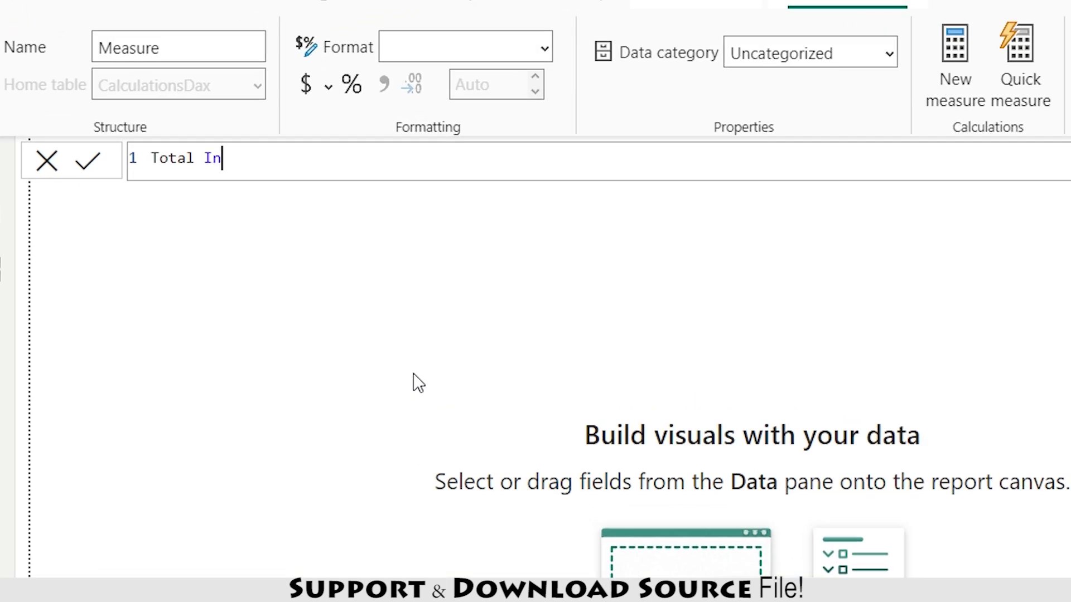
type("come = s")
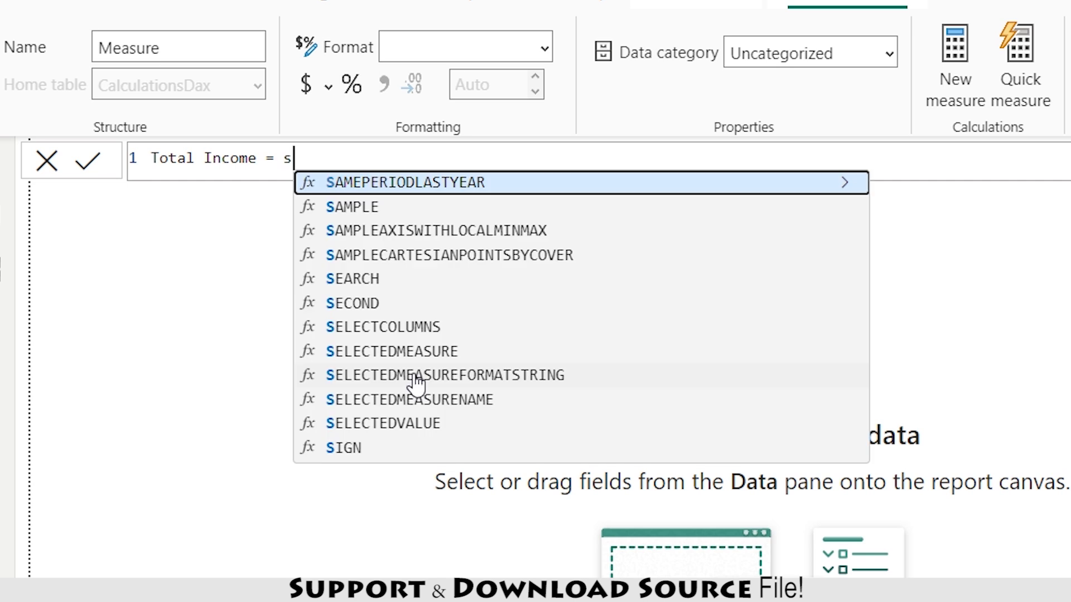
type("um(income")
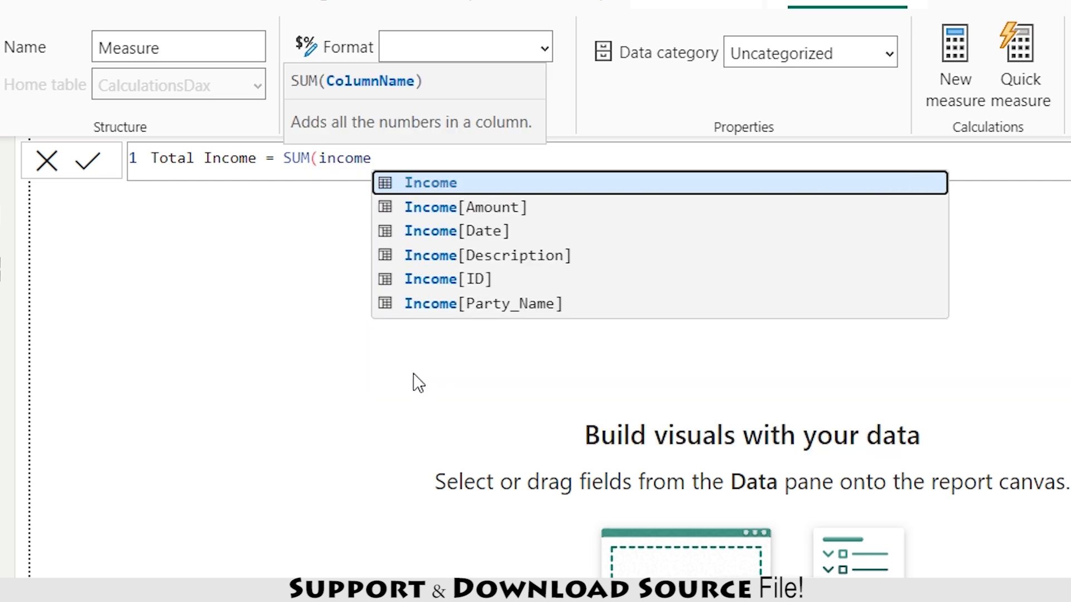
type("[")
key("Tab")
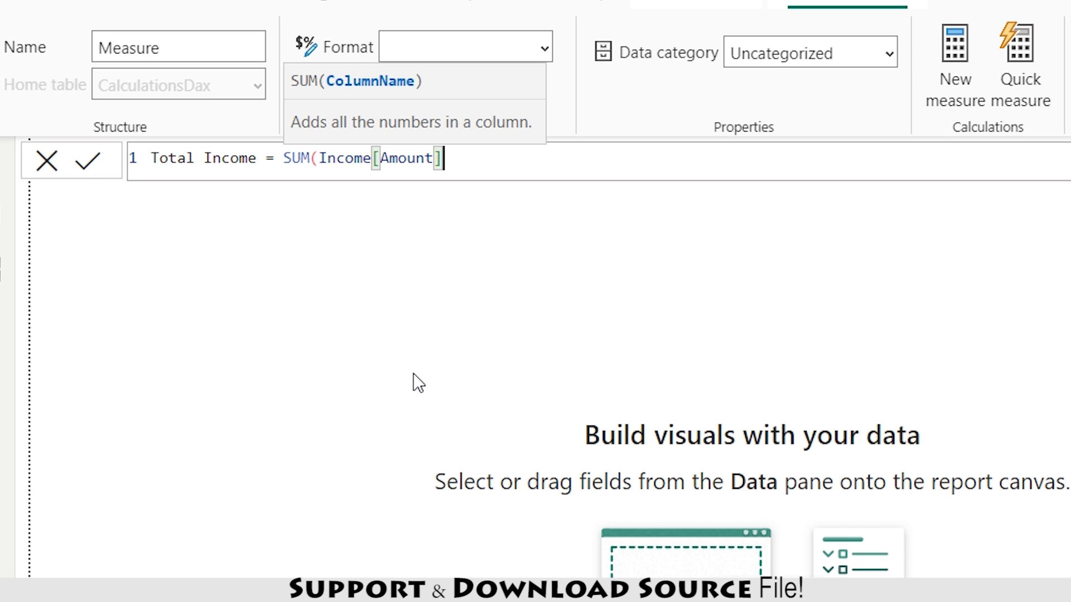
type(")")
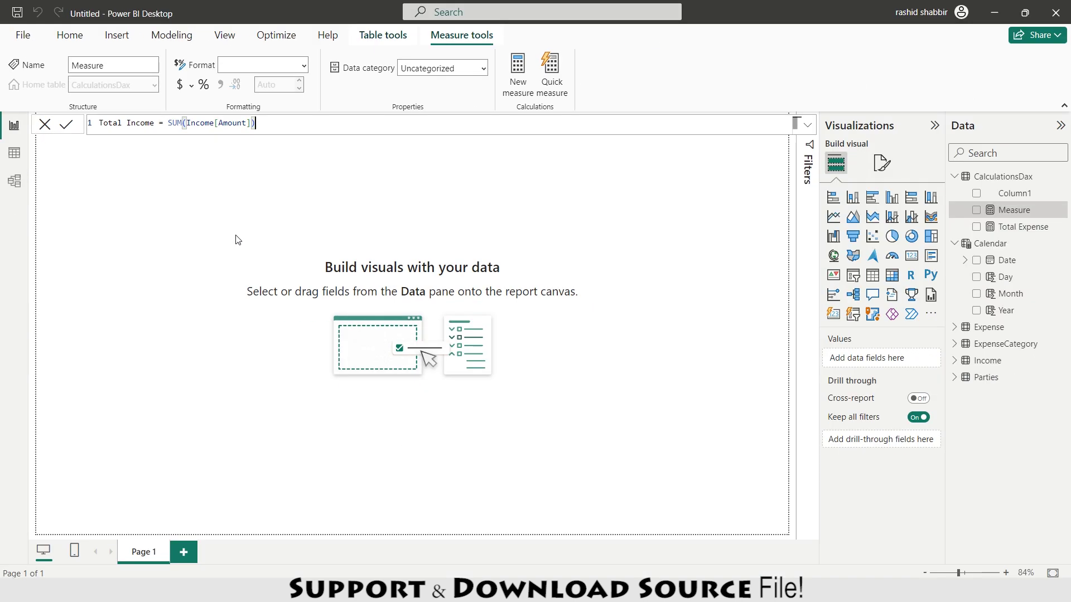
key("Return")
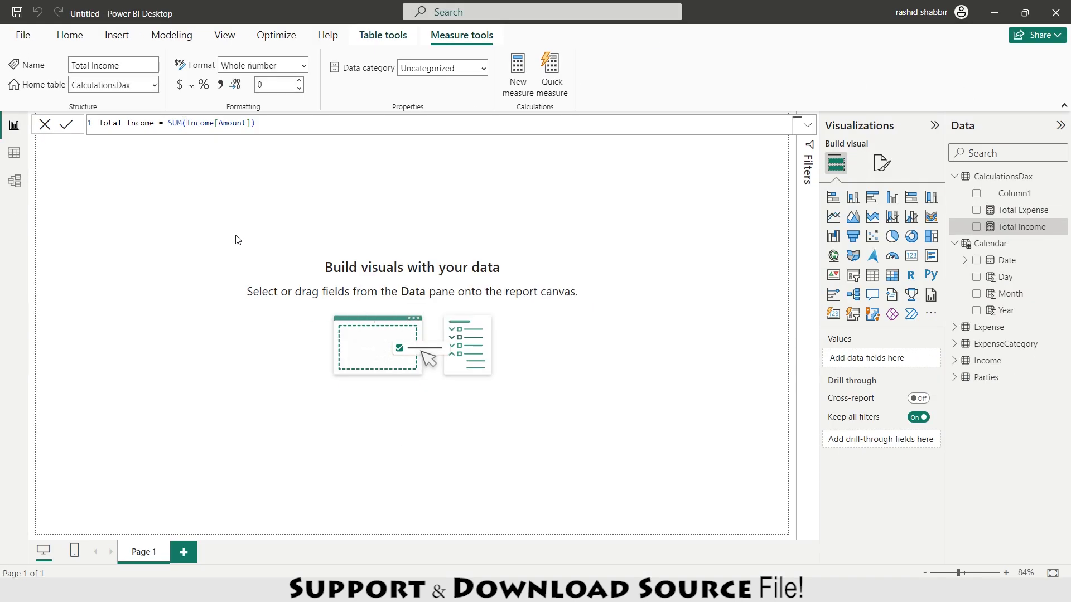
Add a measure to CalculationsDax with the formula Profit/Loss = [Total Income] - [Total Expense].
left_click(1057, 177)
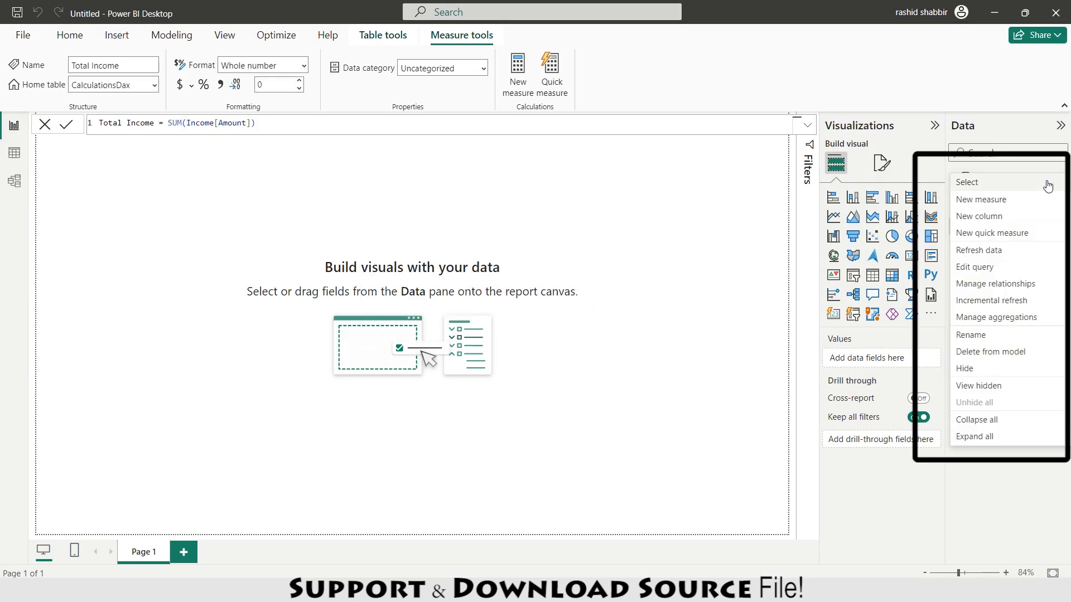
left_click(974, 206)
type("POofit")
type("/Loss")
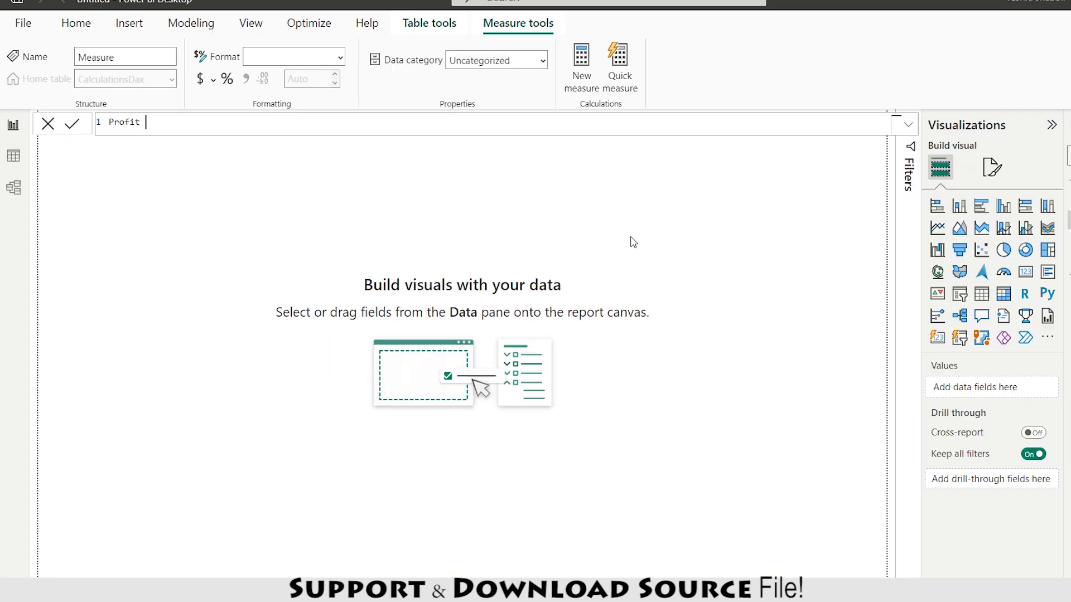
type(" = ")
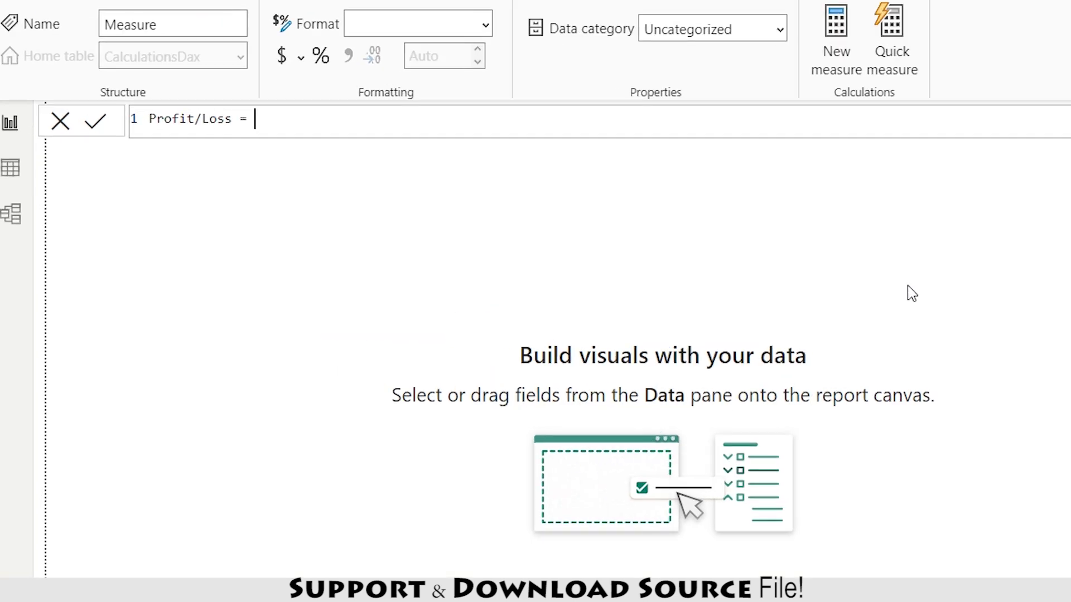
type("total in")
key("Tab")
type("- ")
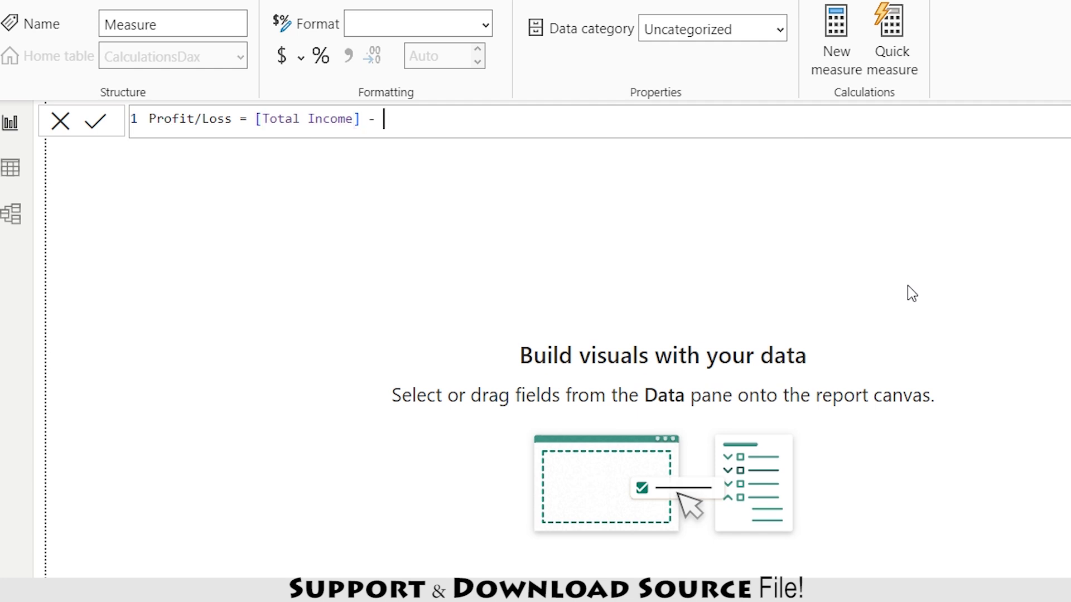
type("total")
key("Tab")
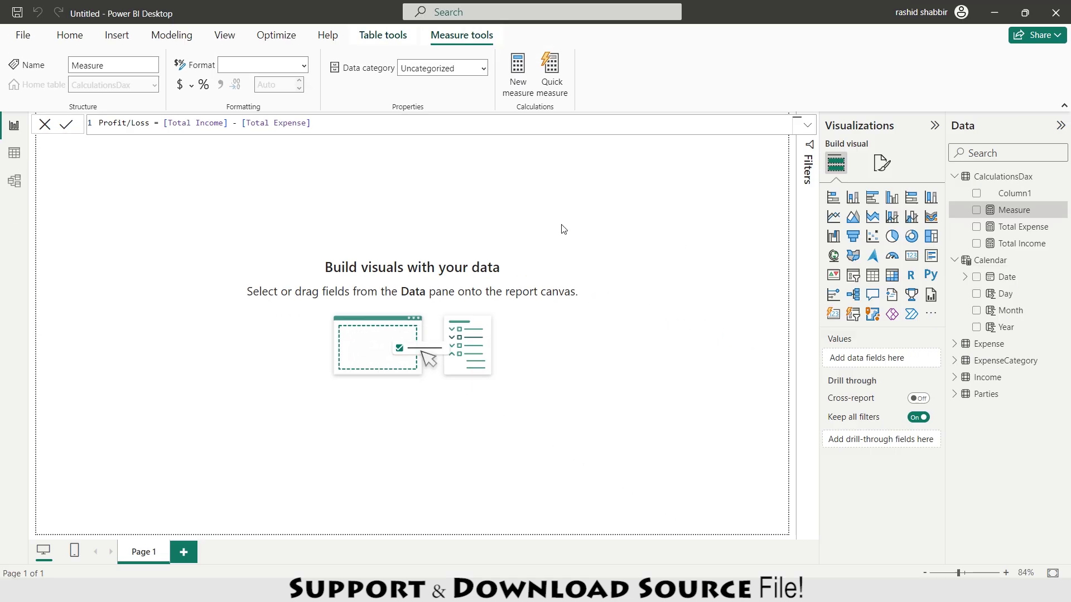
key("Return")
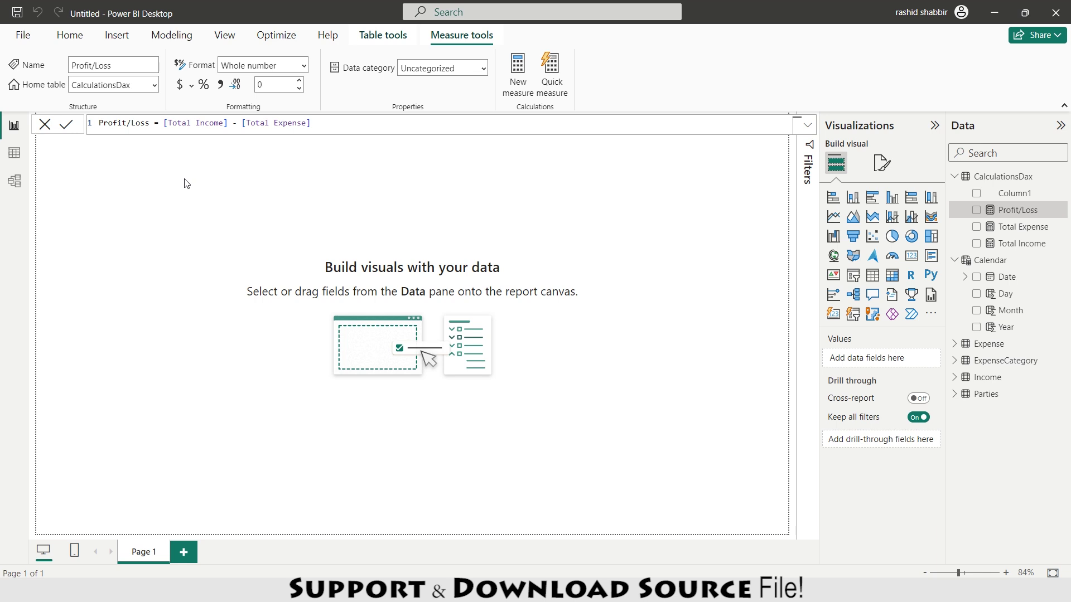
Start a new measure named Running Expense in CalculationsDax, with six blank lines below its first formula line.
right_click(999, 177)
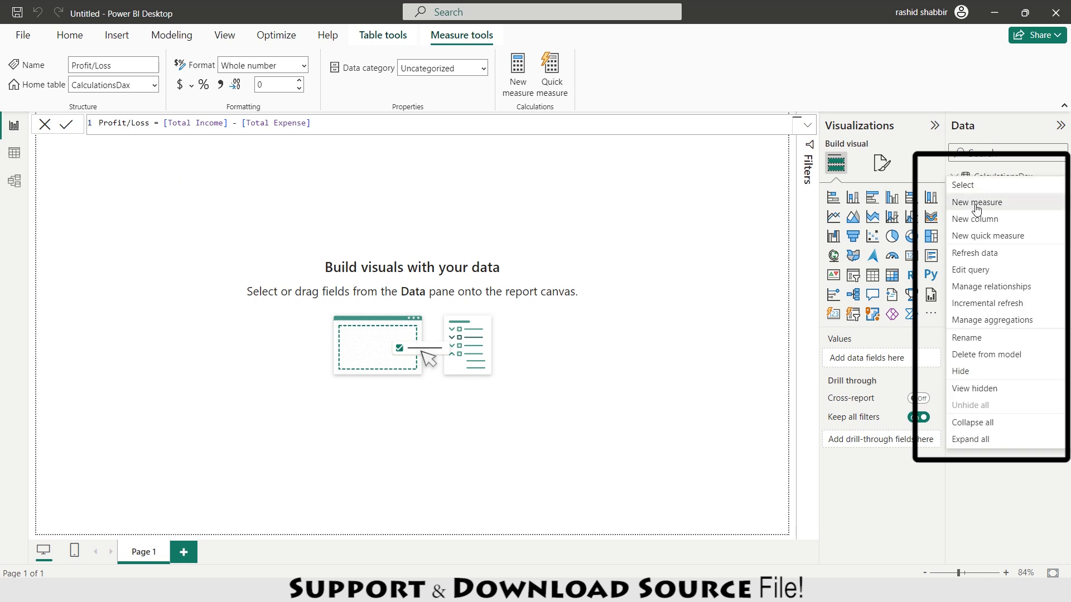
left_click(976, 203)
type("Running Ex")
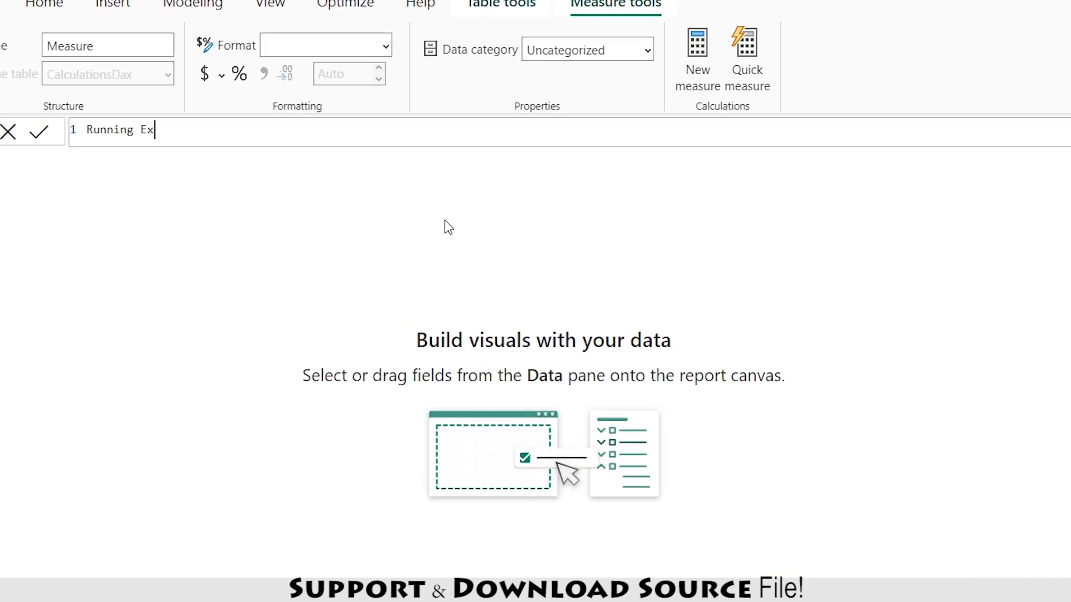
type("pense =")
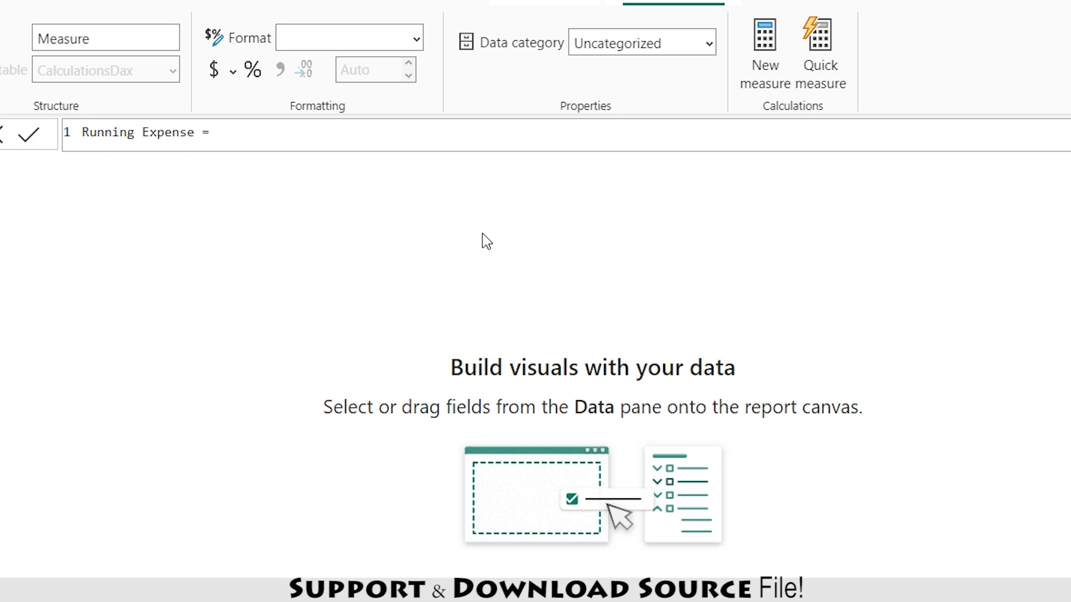
key("shift+Return")
key("shift+Return")
key("shift+Return")
key("shift+Return")
key("shift+Return")
key("shift+Return")
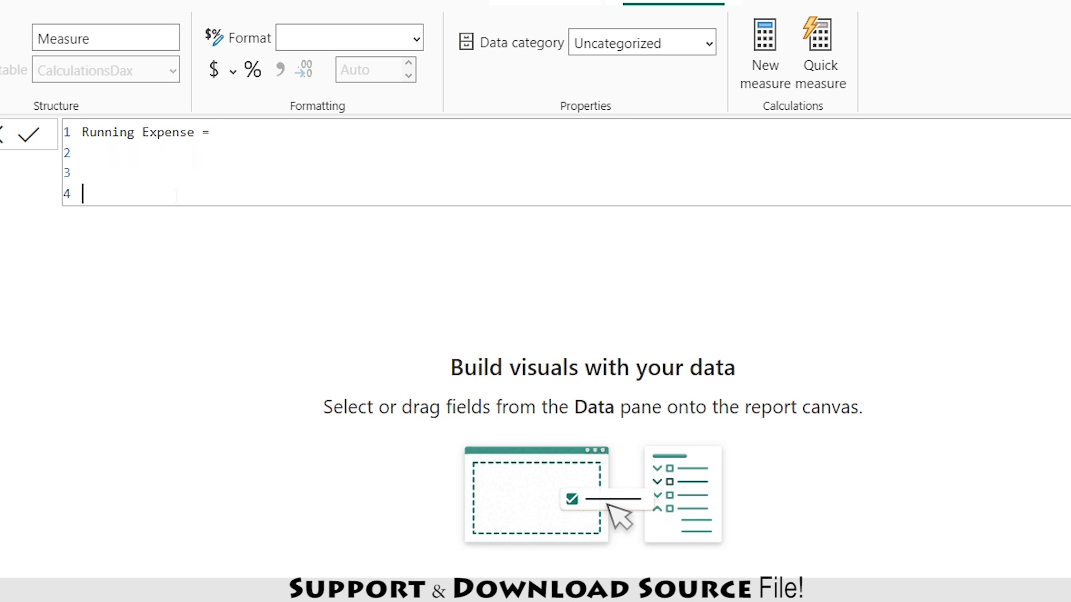
Begin the Running Expense formula on its first line with CALCULATE([Total Expense], and continue on a new line.
key("Up")
key("Up")
key("Up")
key("Up")
key("Up")
key("Up")
key("End")
type("CALCULATE(")
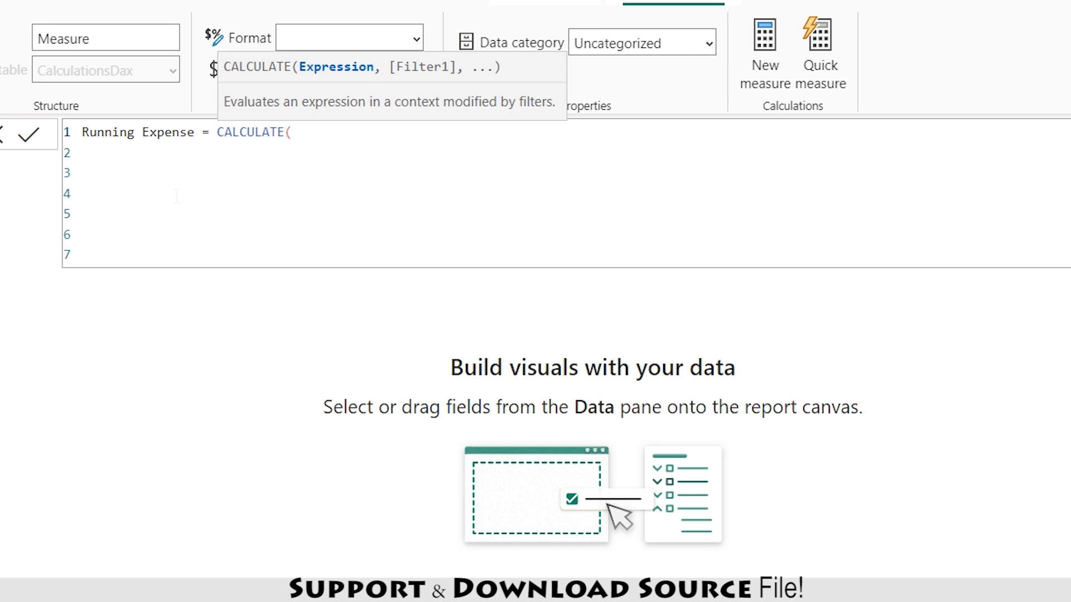
type("total ex")
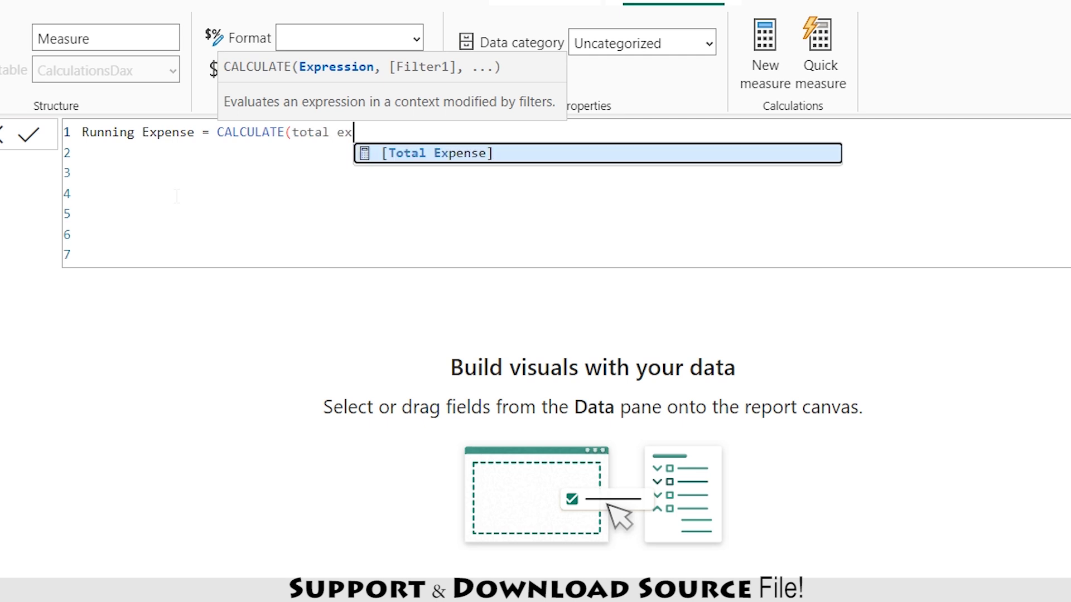
key("Tab")
type(",")
key("shift+Return")
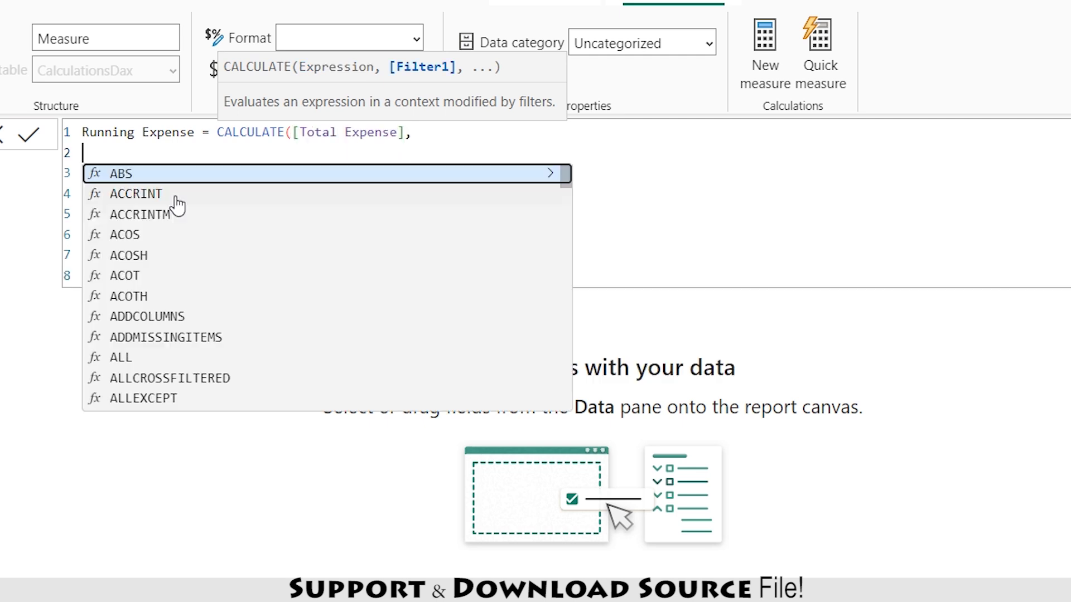
key("Escape")
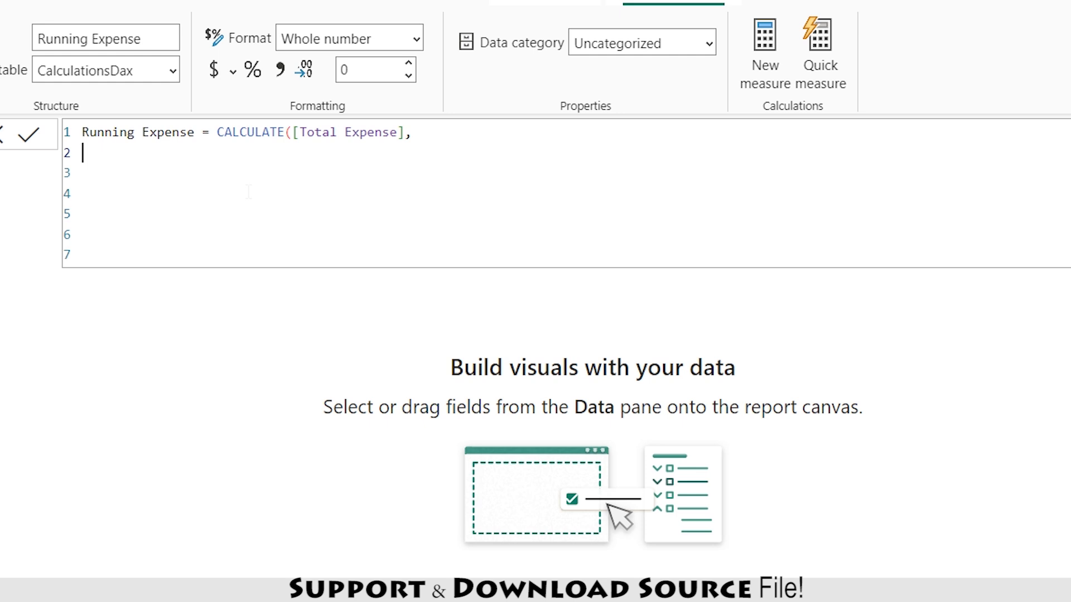
Continue the Running Expense formula with FILTER( and ALL('Calendar'[Date]), as its table argument, ending on a new line.
type("Filt")
key("Tab")
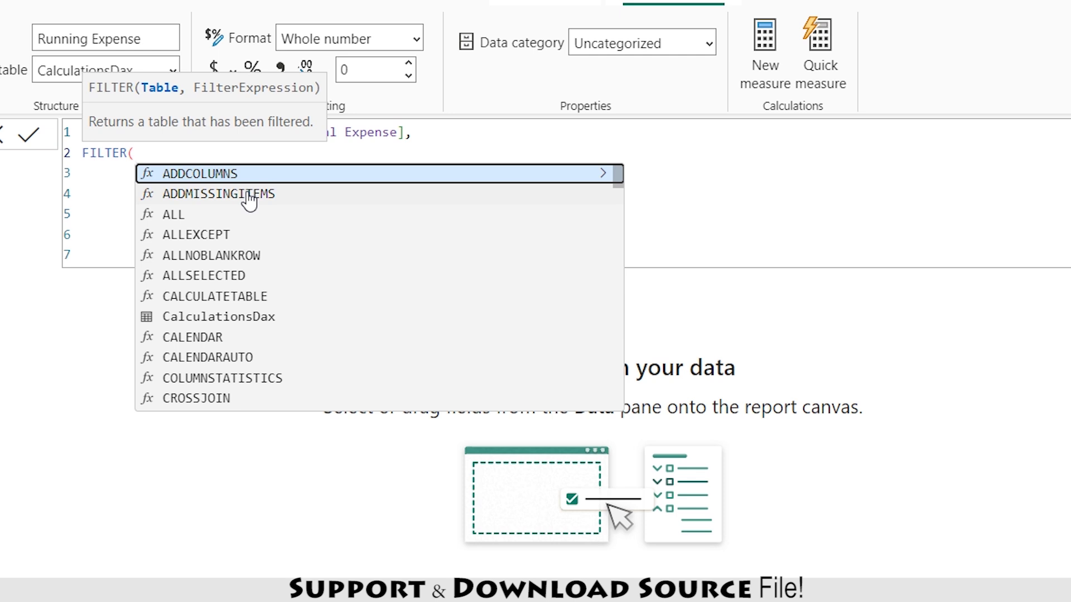
type("all")
key("Tab")
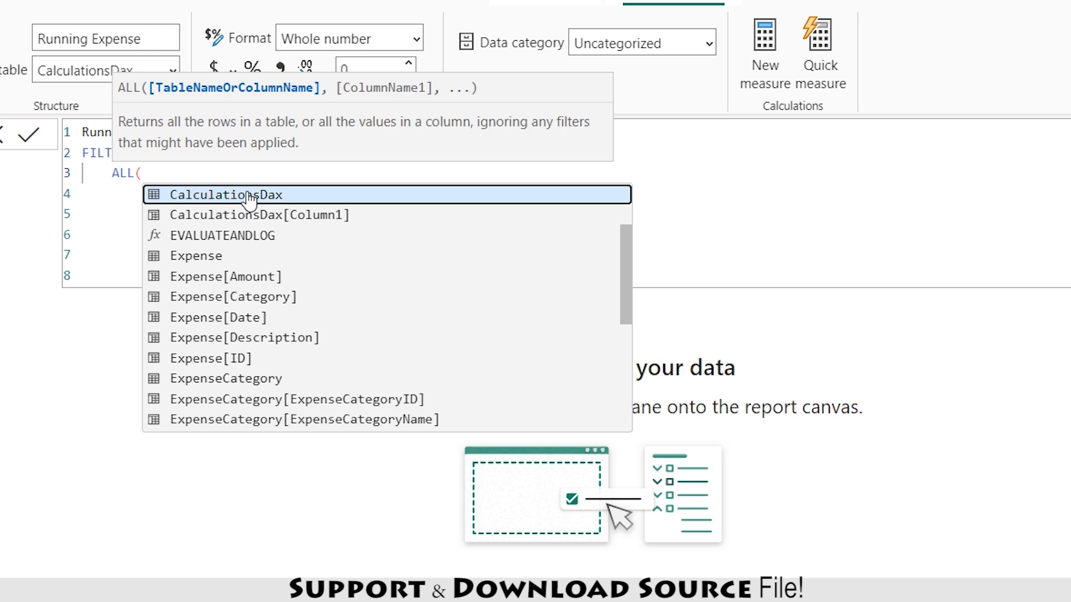
type("calen")
key("Down")
key("Tab")
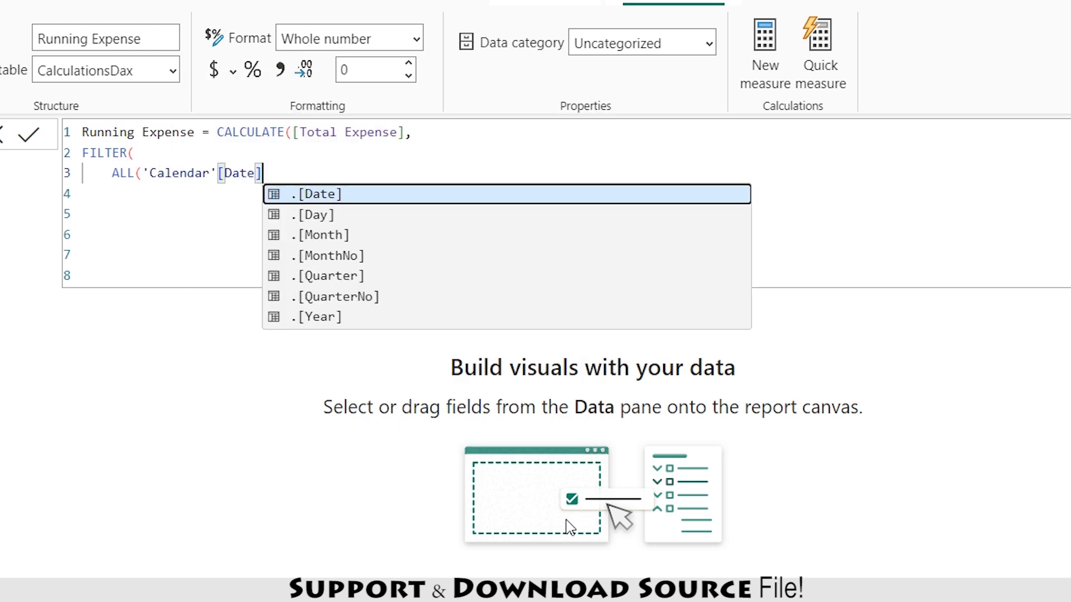
type(")")
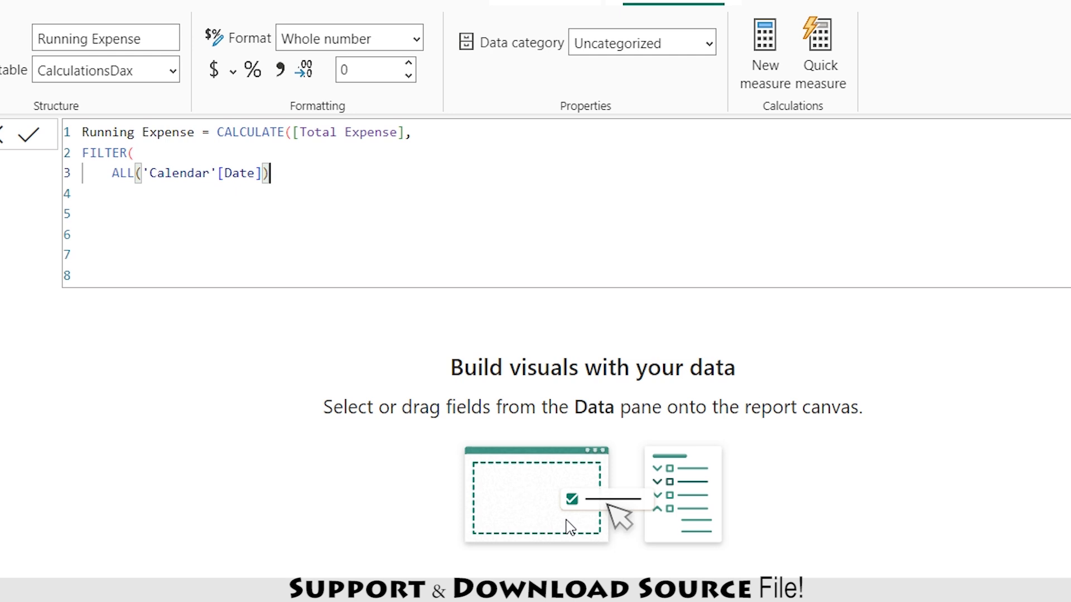
type(",")
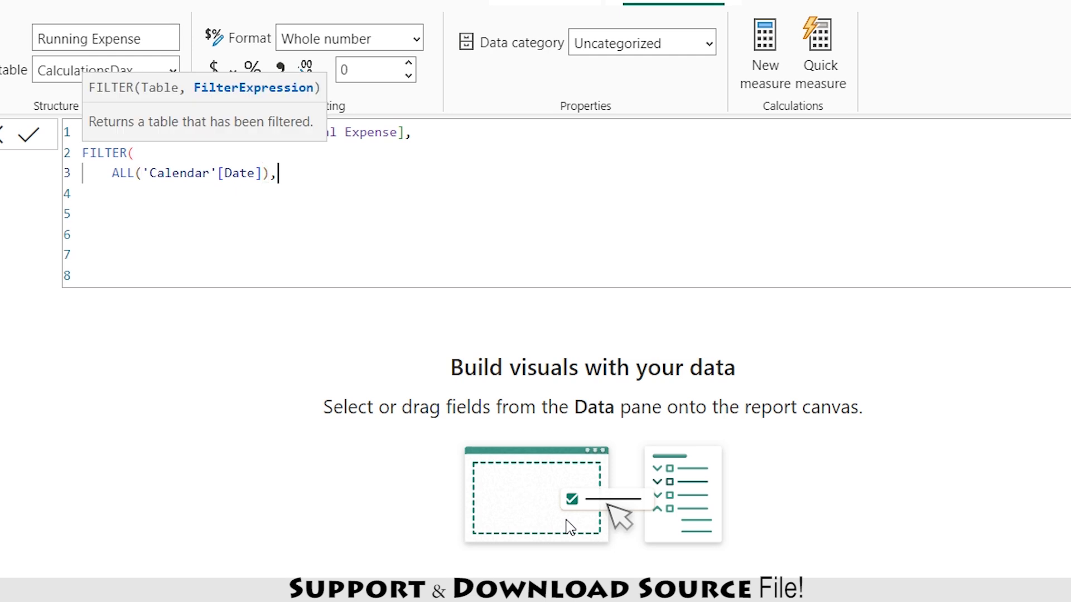
key("Return")
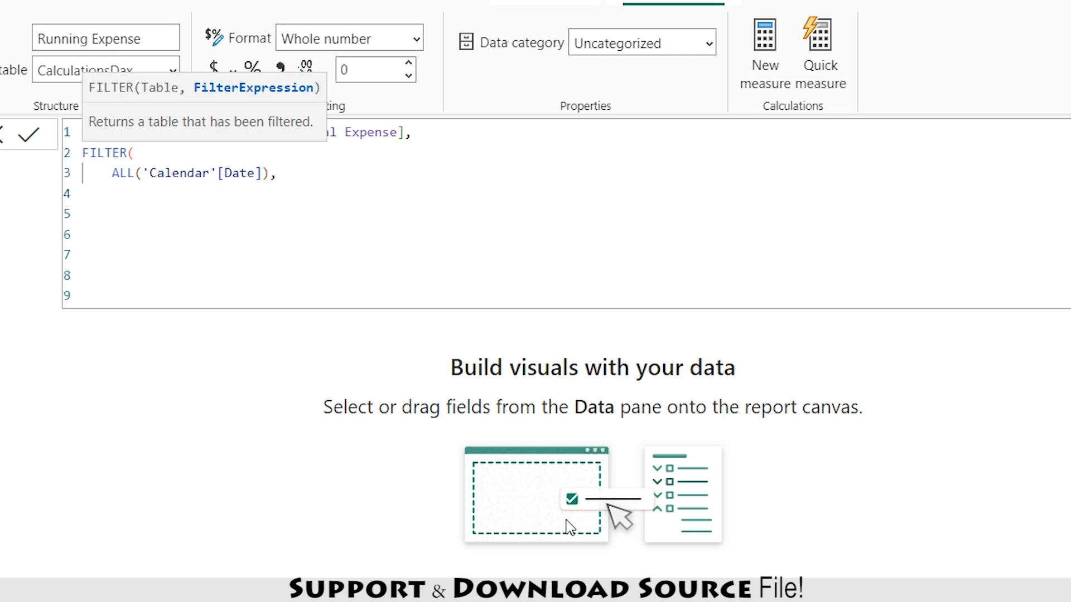
Complete the Running Expense formula with the filter condition 'Calendar'[Date] <= MAX('Calendar'[Date]) and close all open brackets.
type("calend")
key("Down")
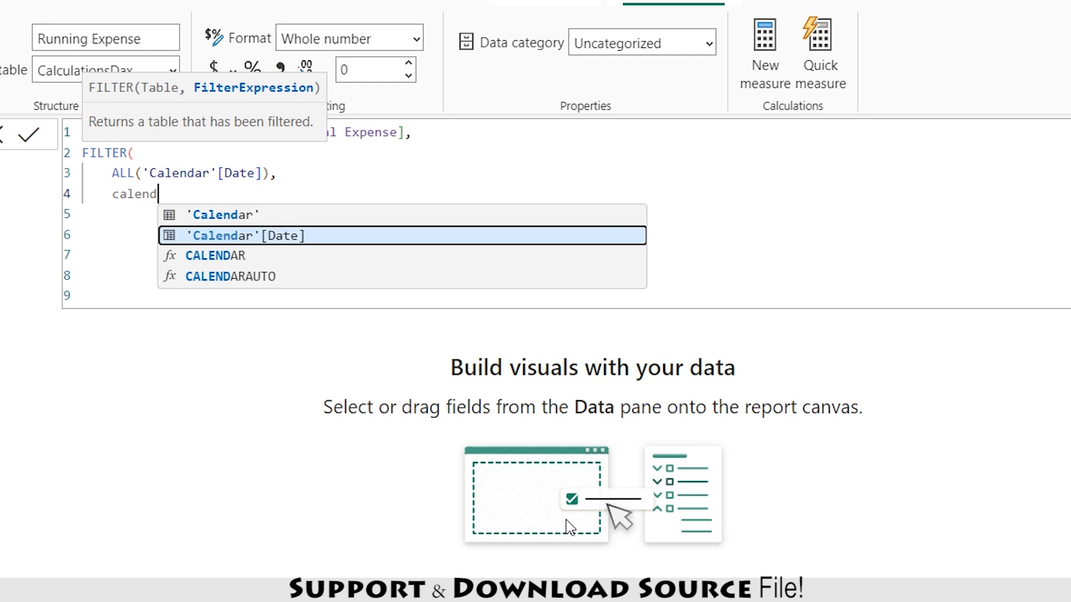
key("Tab")
type("<")
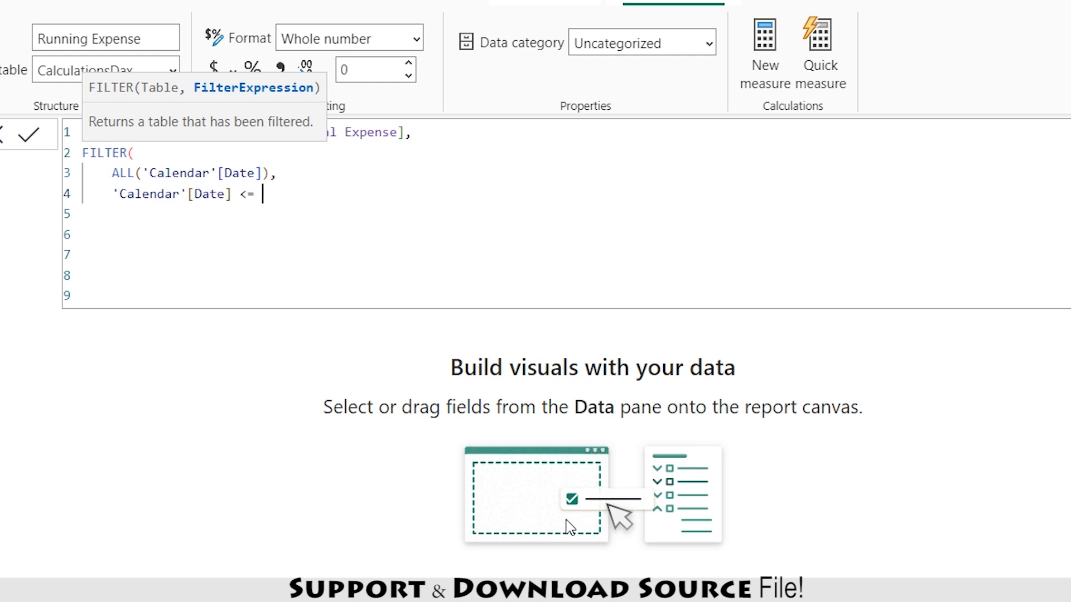
type("= max")
key("Tab")
type("'Calendar'")
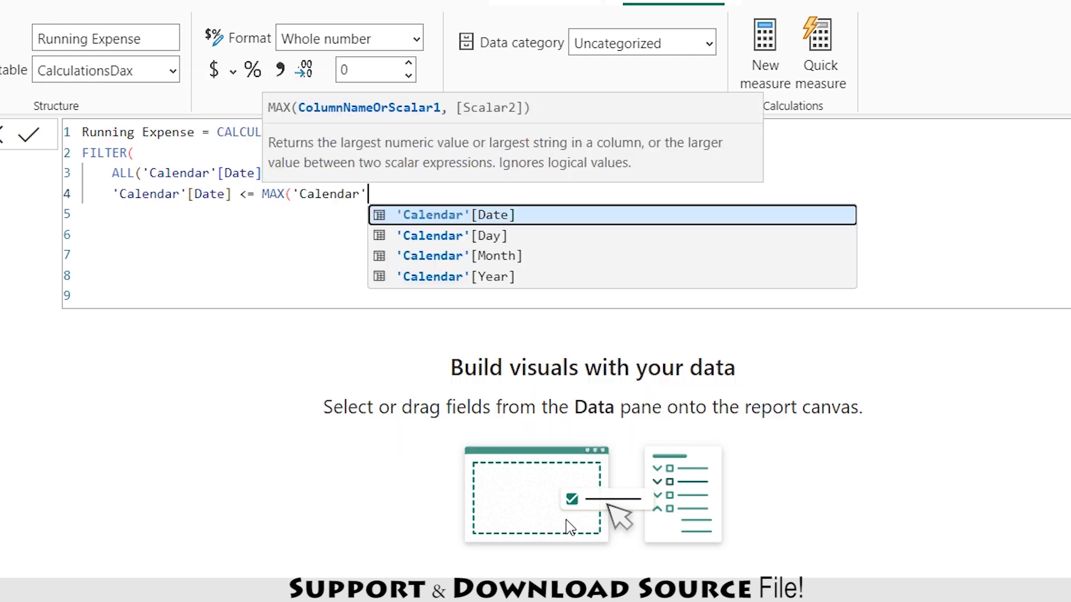
key("Tab")
type(")")
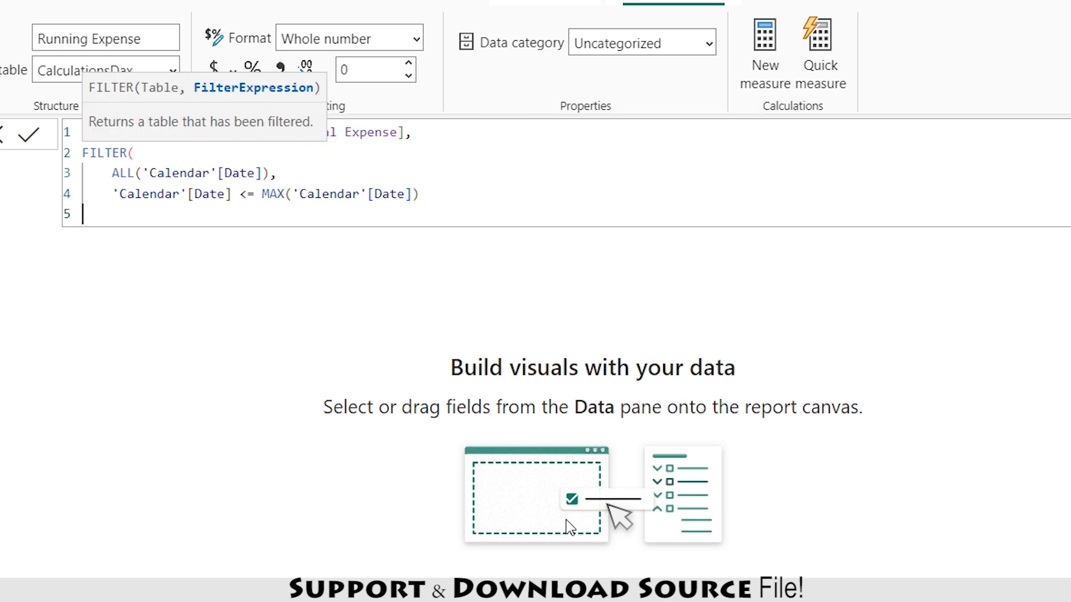
type("))")
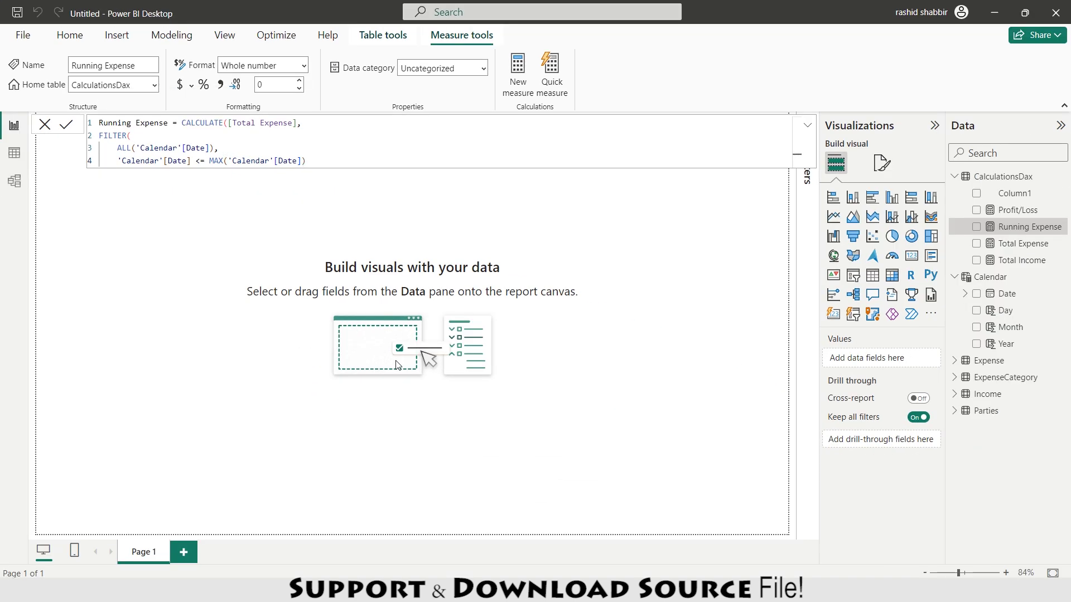
Copy the Running Expense formula into a new CalculationsDax measure and name it Running Income.
key("ctrl+a")
key("Right")
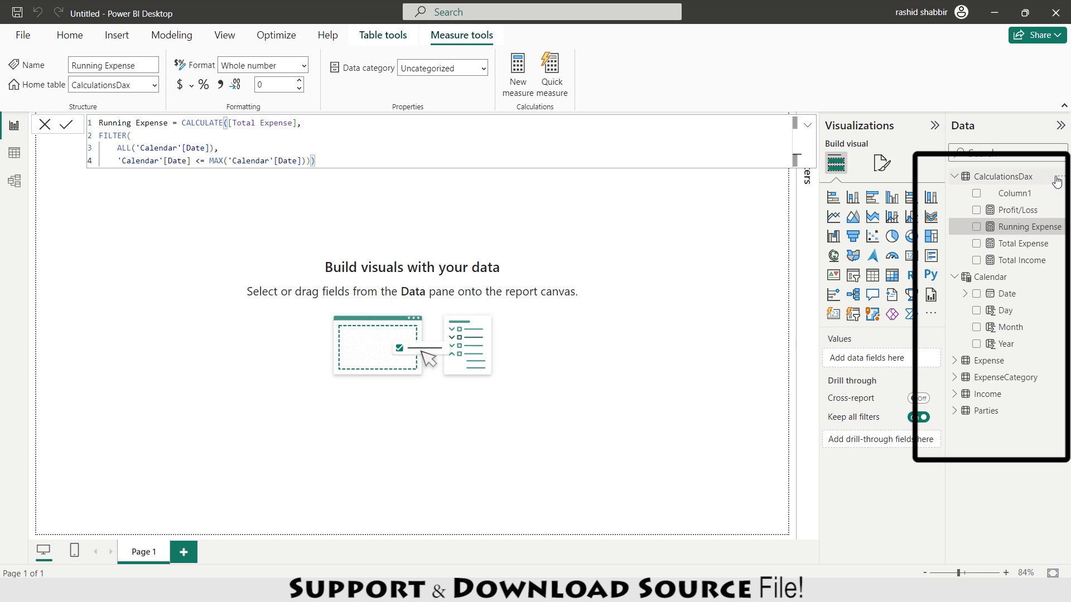
left_click(1063, 177)
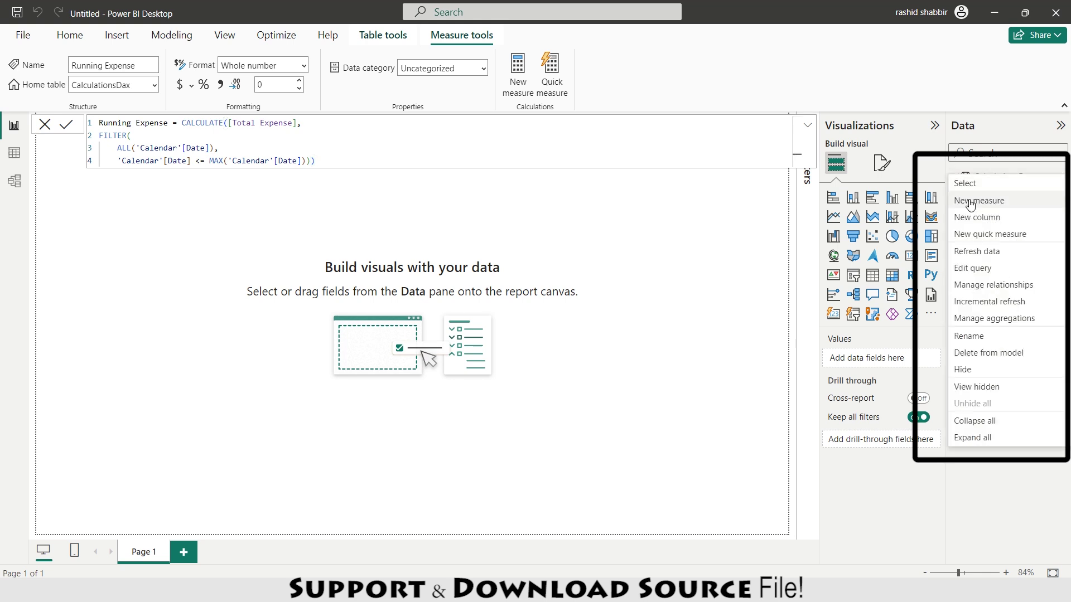
left_click(675, 248)
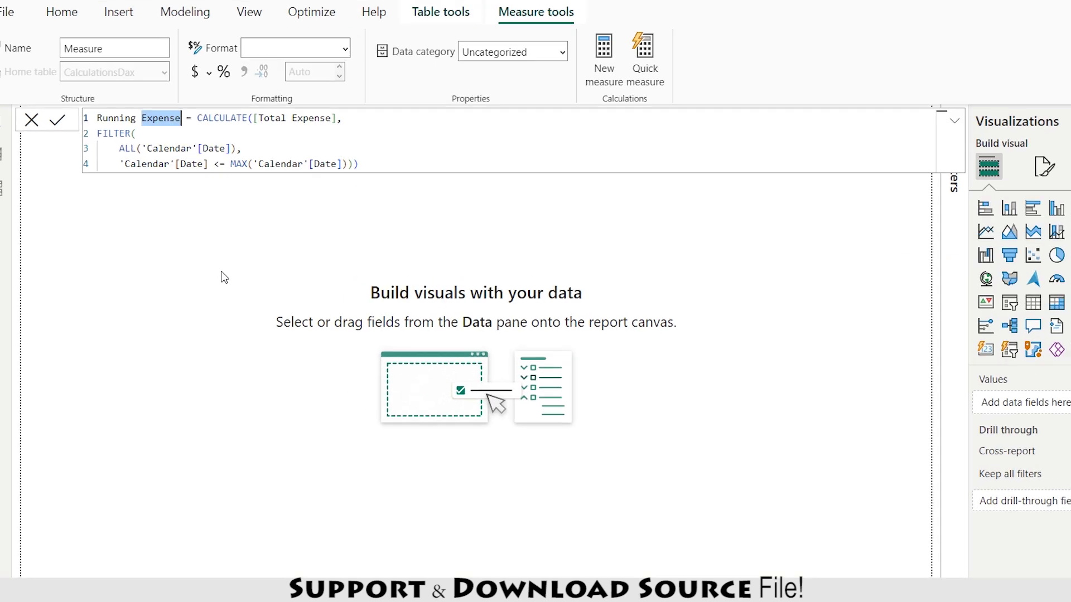
type("Income")
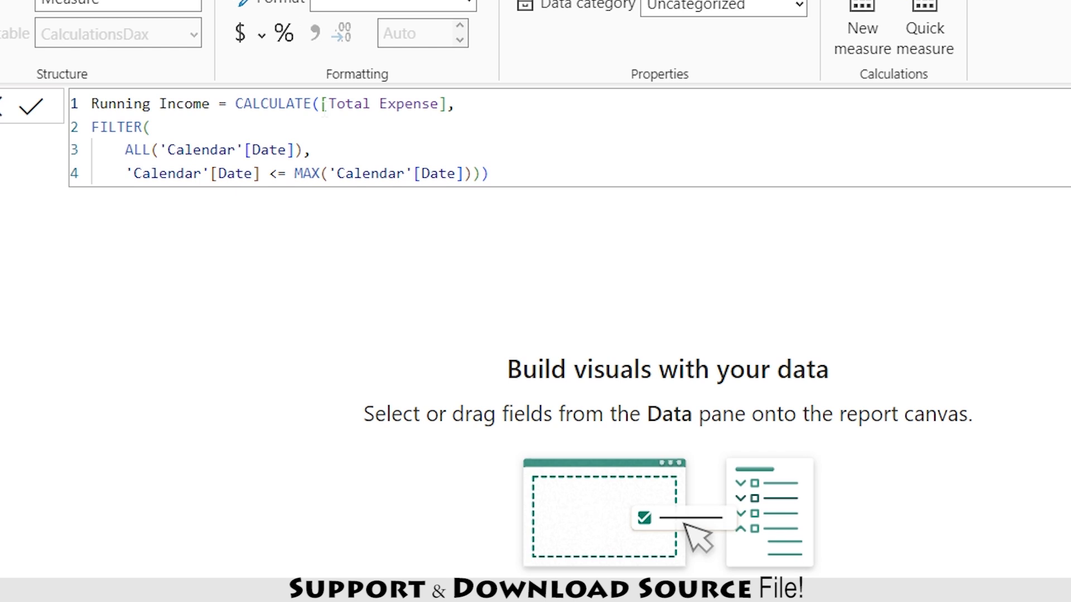
Replace the measure inside CALCULATE with [Total Income] in the Running Income formula.
left_click_drag(323, 106, 444, 106)
type("Total")
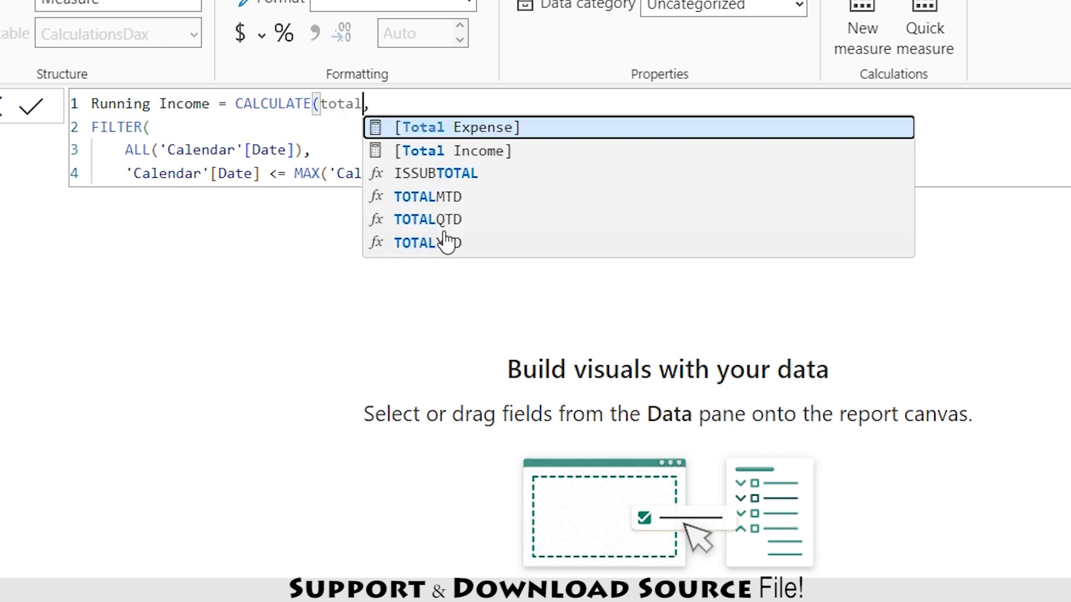
key("Down")
key("Tab")
key("ctrl+End")
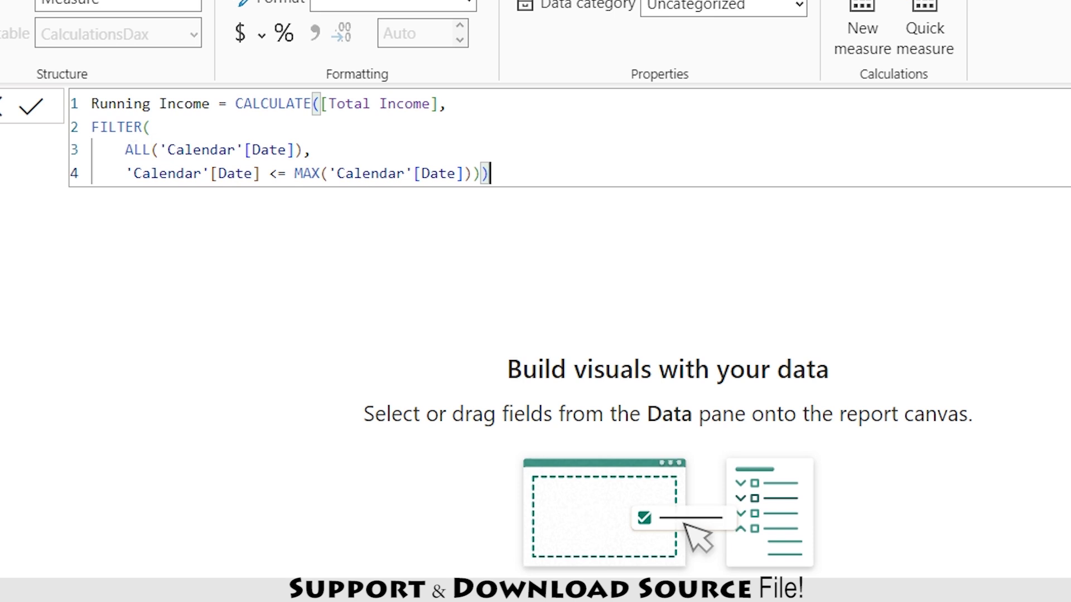
left_click_drag(125, 149, 302, 150)
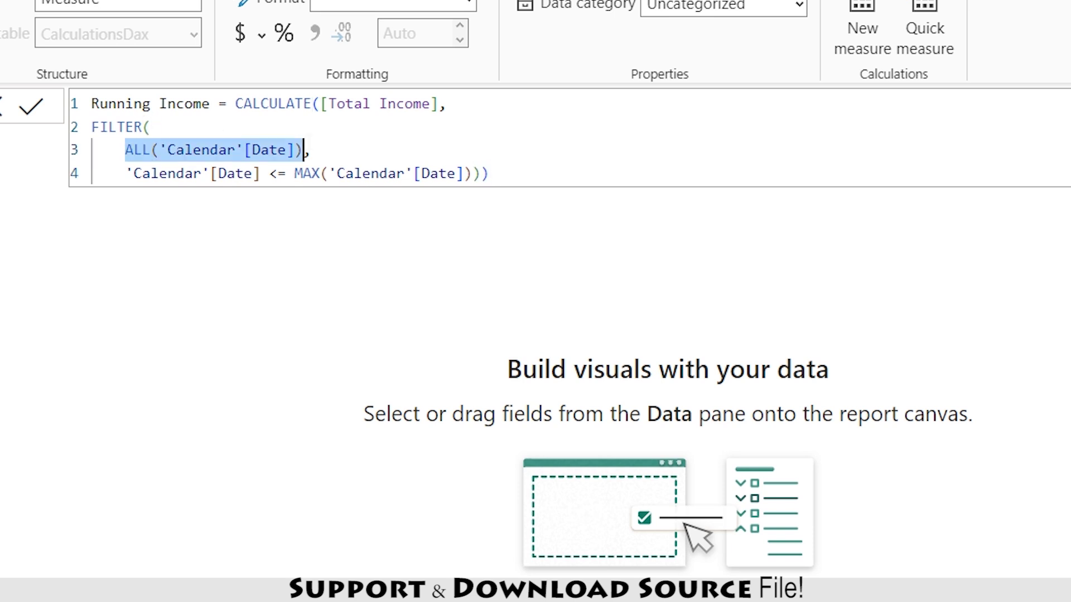
left_click_drag(125, 174, 489, 173)
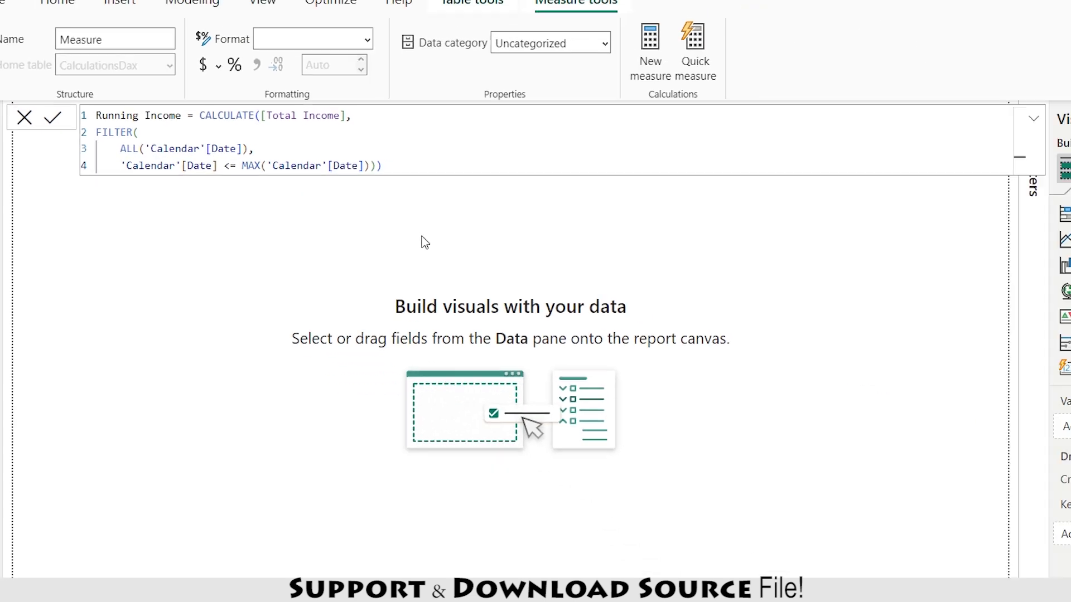
left_click(307, 277)
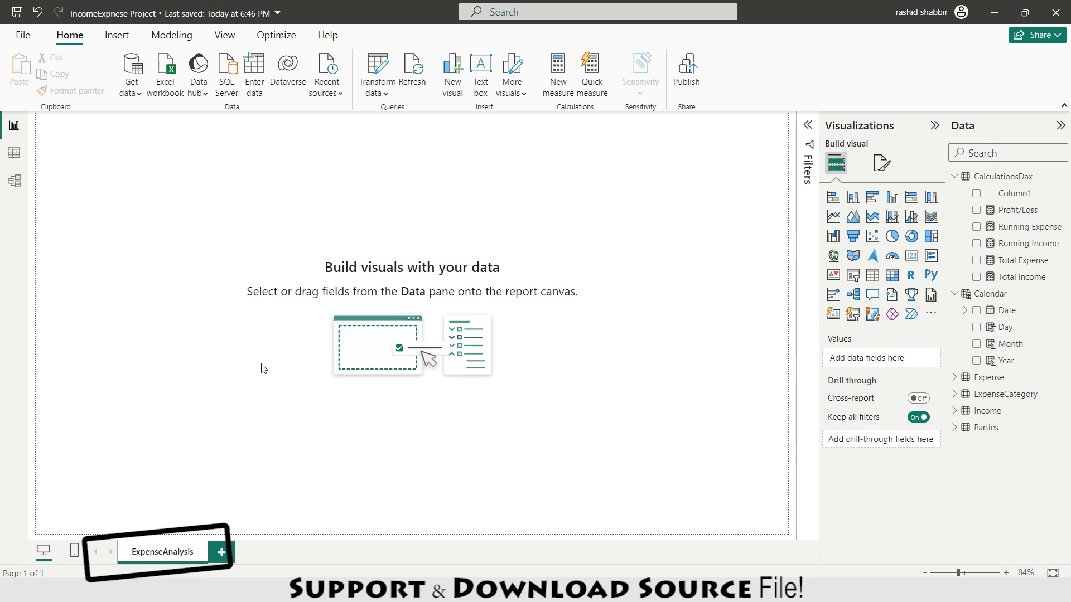
Add a stacked column chart with Total Expense on the Y-axis and Calendar Day on the X-axis, and convert it to a line chart.
left_click(852, 204)
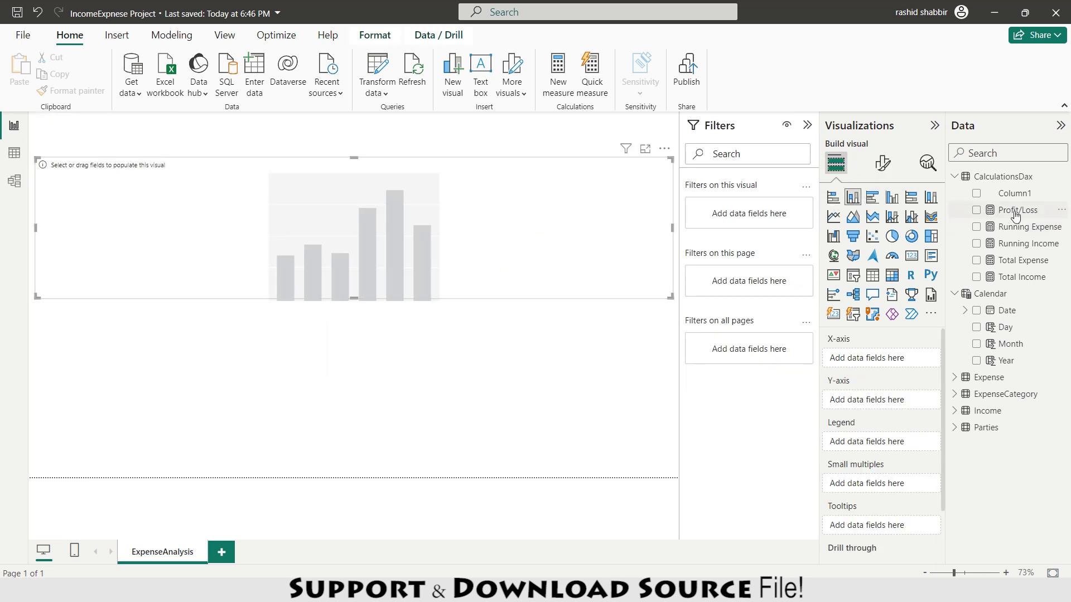
left_click_drag(1014, 263, 898, 401)
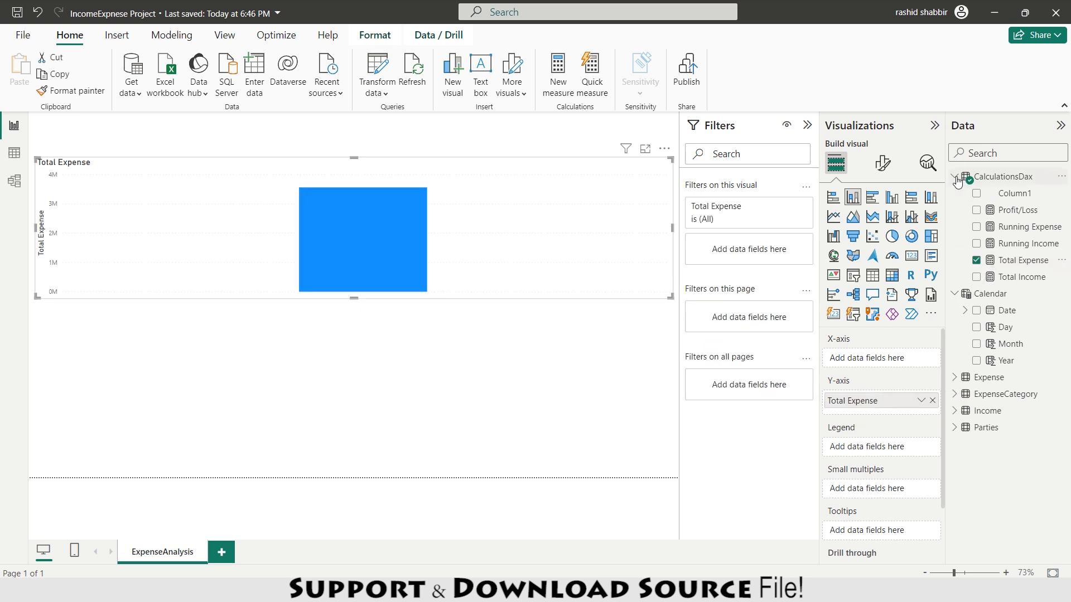
left_click(955, 176)
left_click_drag(1004, 227, 892, 359)
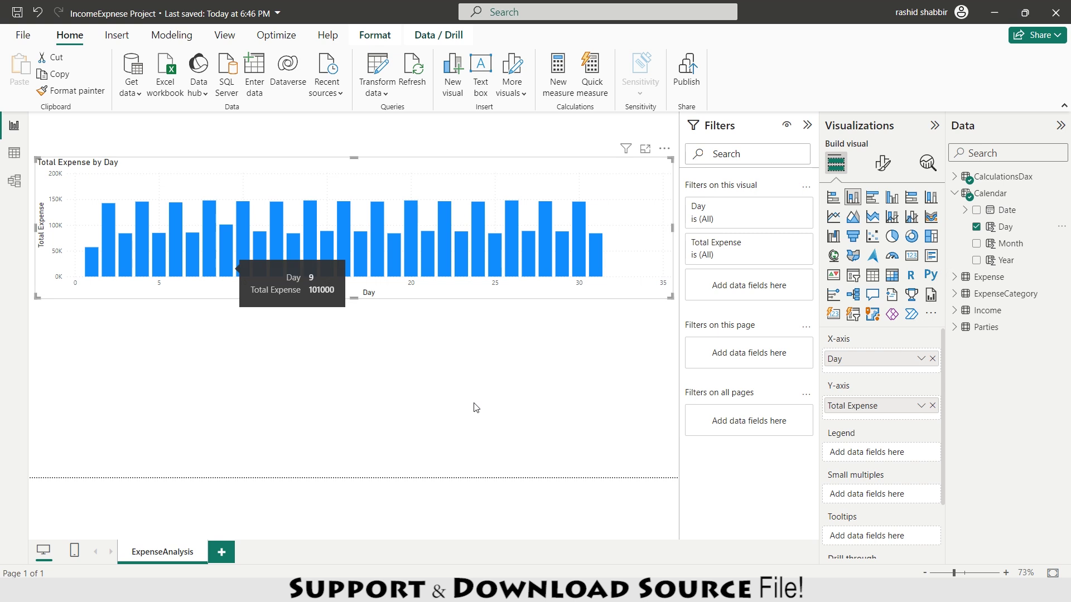
left_click(834, 217)
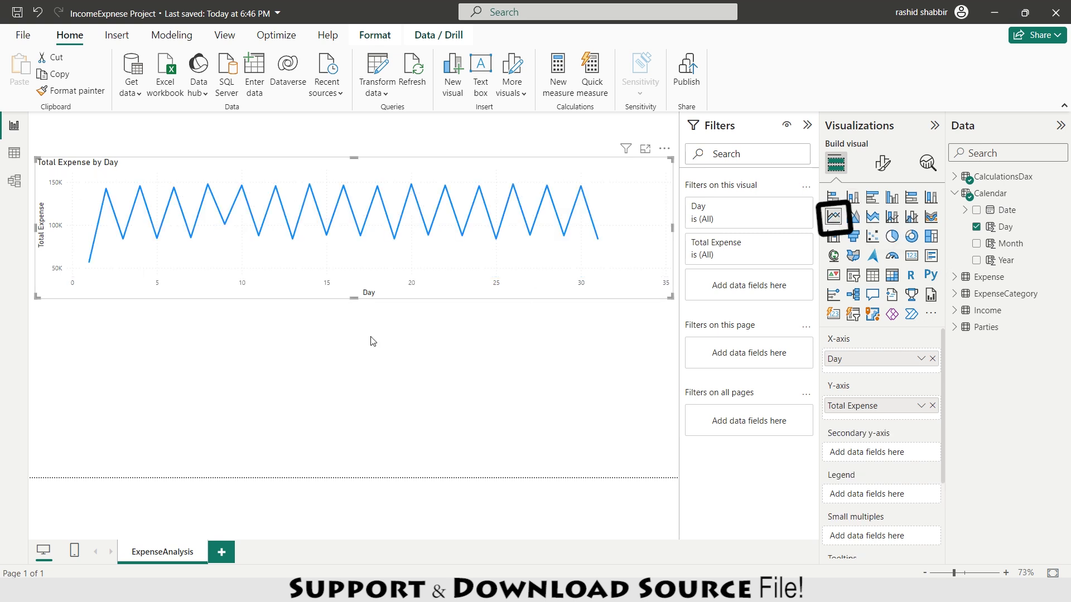
Format the line chart's title with white text on a black background.
left_click(882, 163)
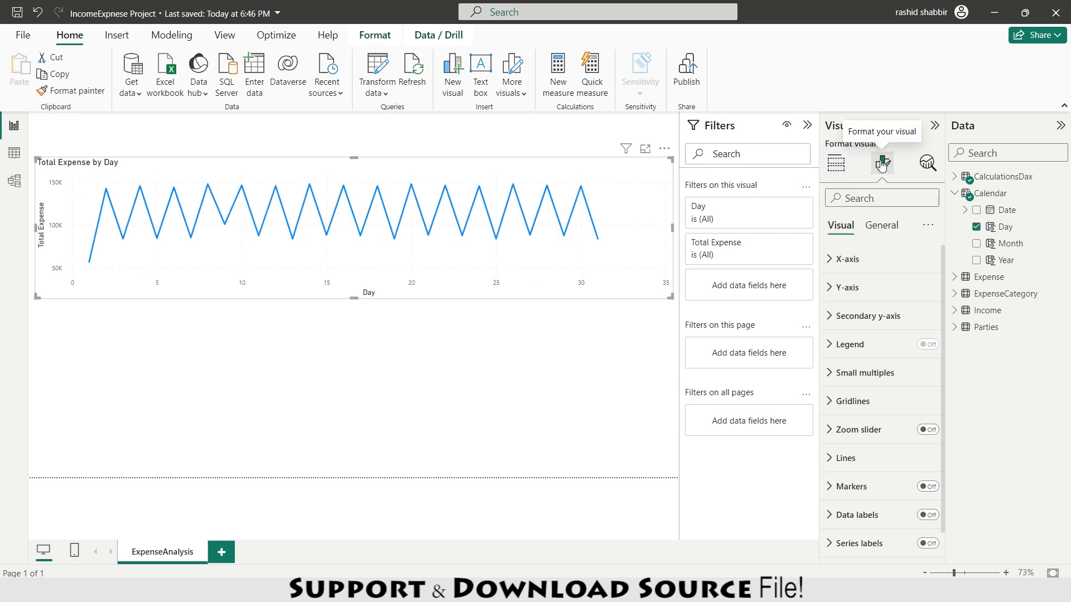
left_click(882, 224)
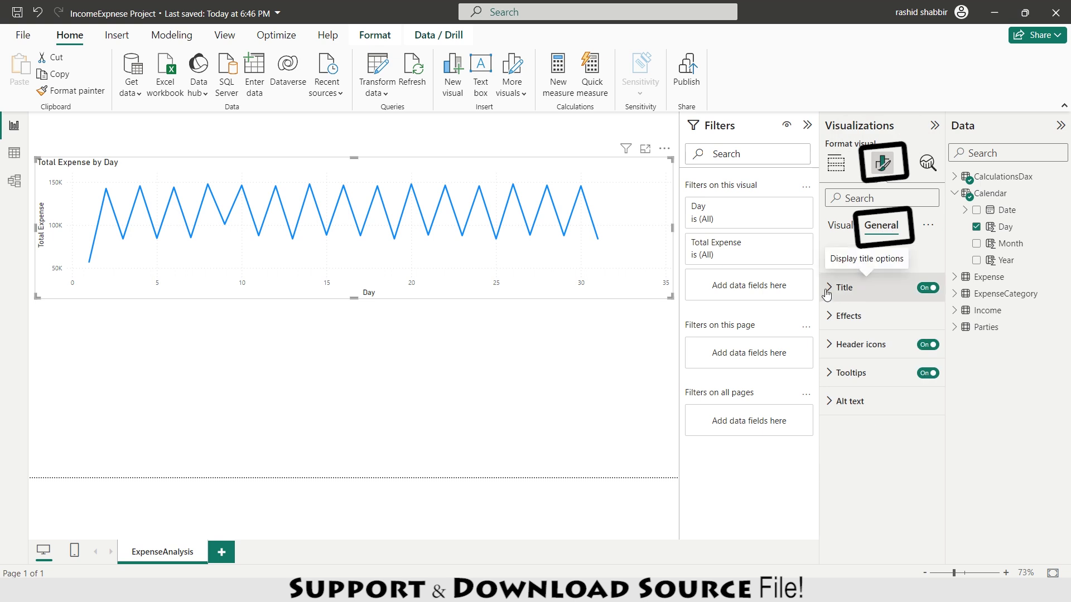
left_click(865, 287)
left_click(859, 488)
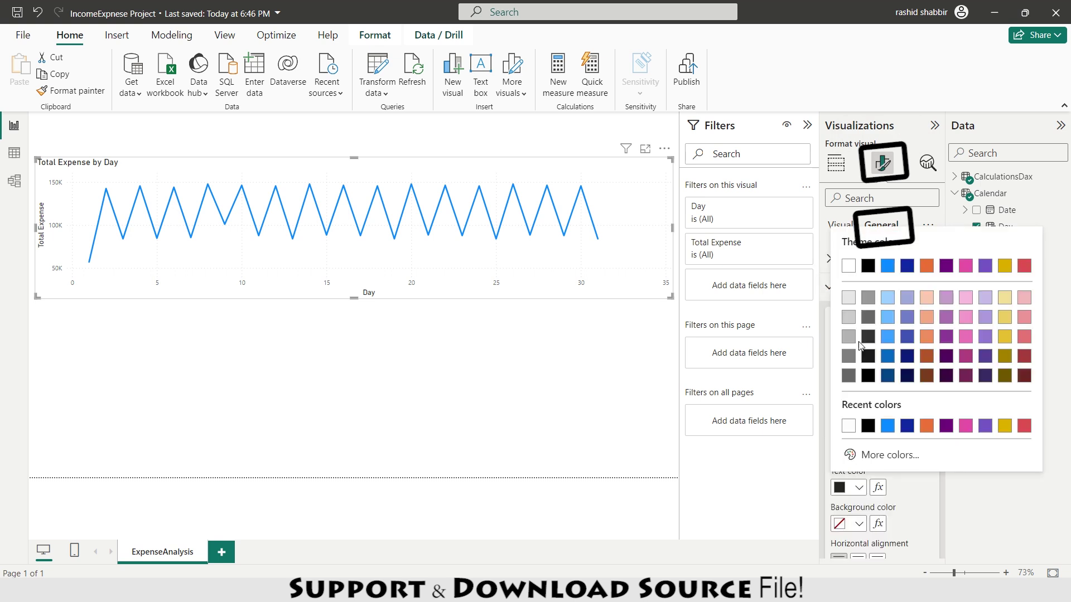
left_click(842, 252)
left_click(859, 524)
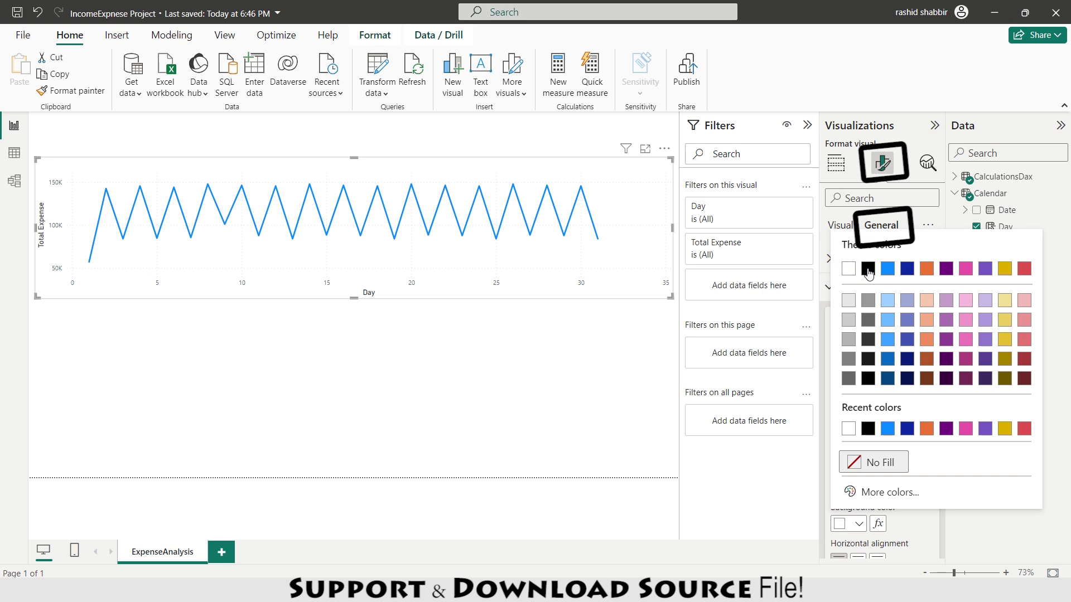
left_click(853, 253)
Make the chart title bold and centred, with a font size of 16.
left_click(839, 449)
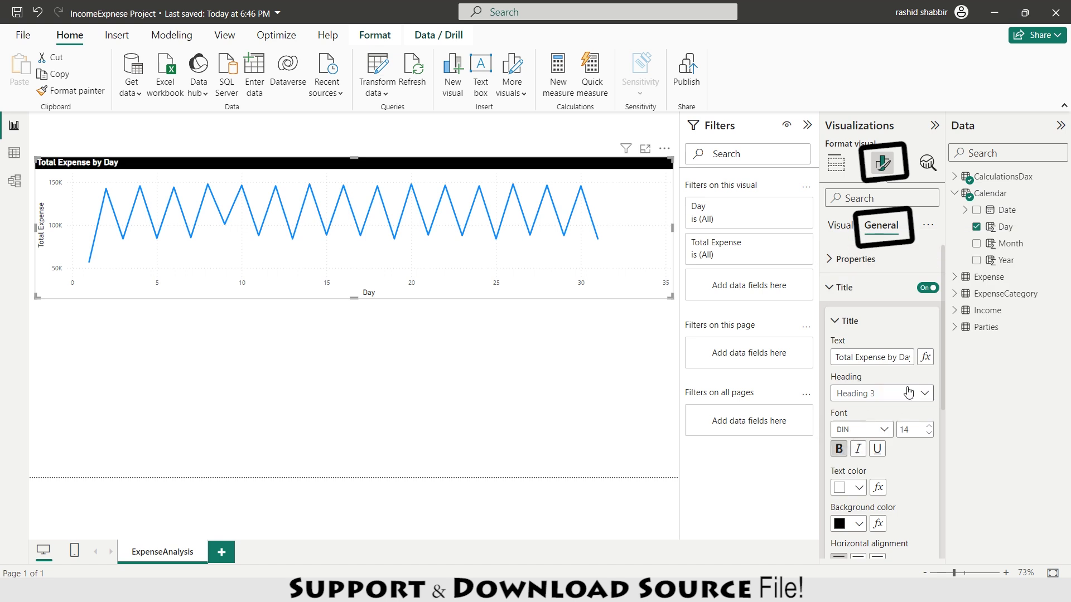
left_click(859, 559)
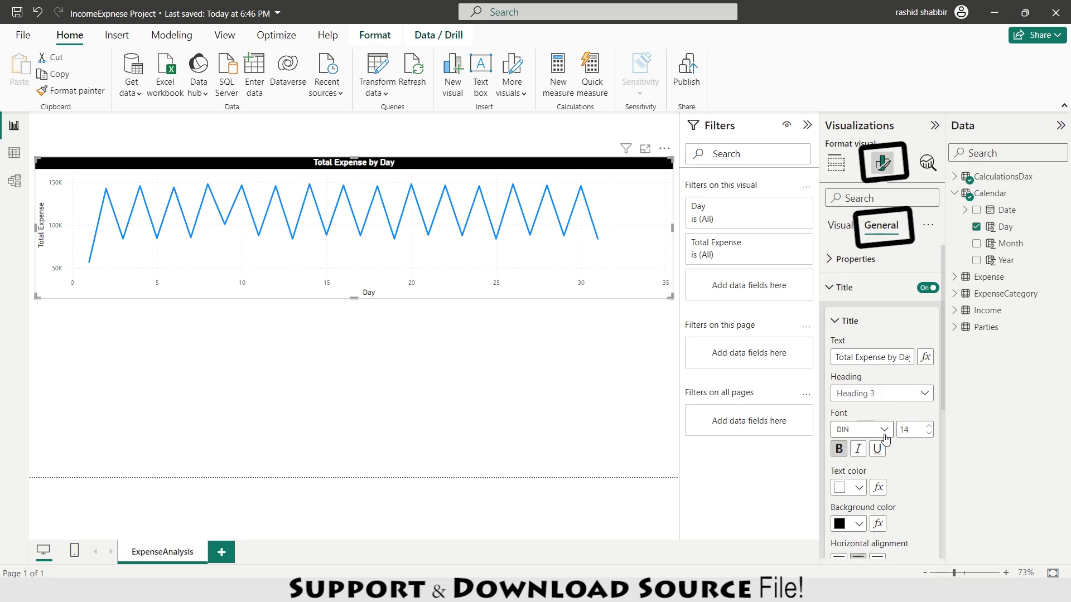
left_click(929, 426)
left_click(929, 426)
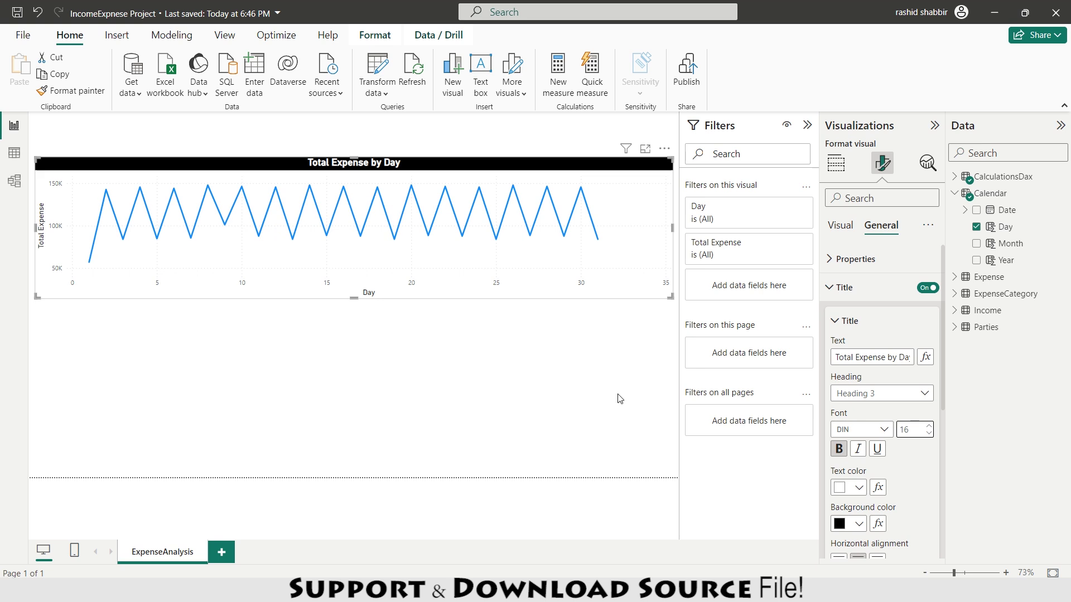
Turn on the line chart's data labels and give them a dark background with 0% transparency.
left_click(840, 225)
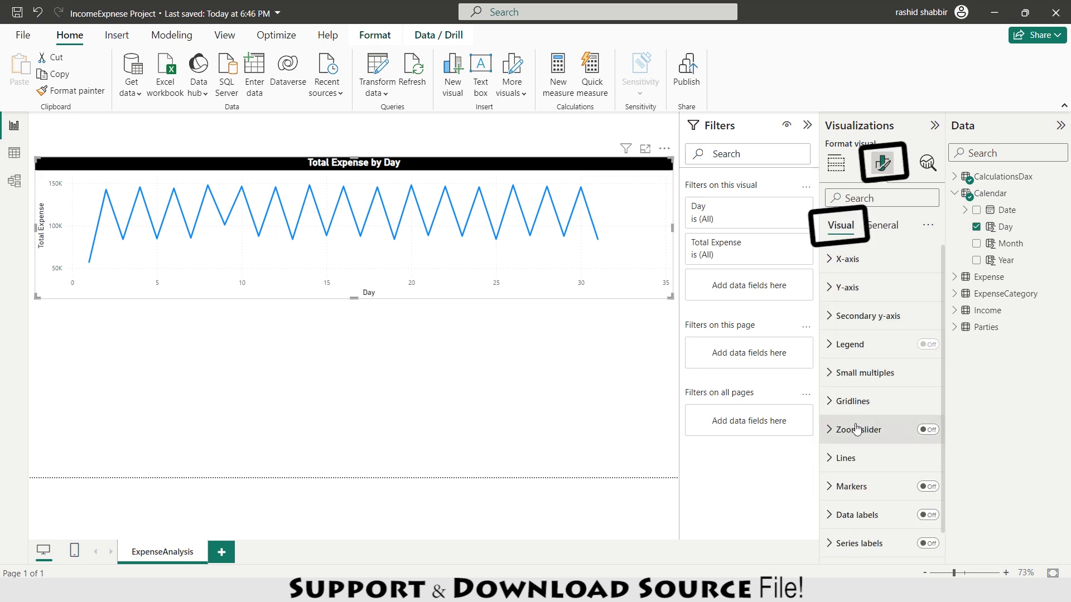
left_click(926, 514)
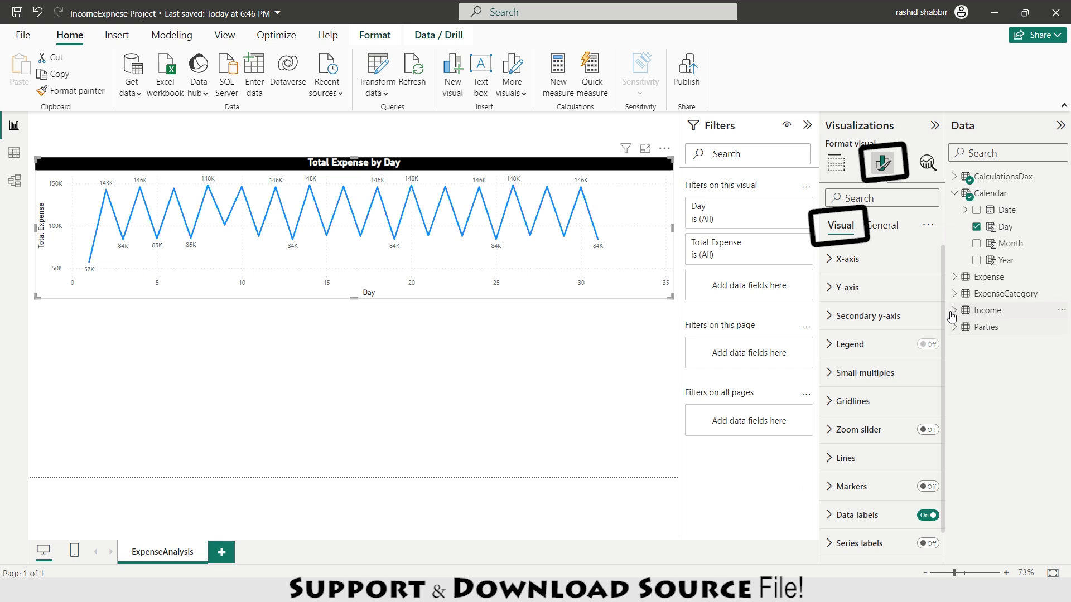
scroll(947, 346, "down", 10)
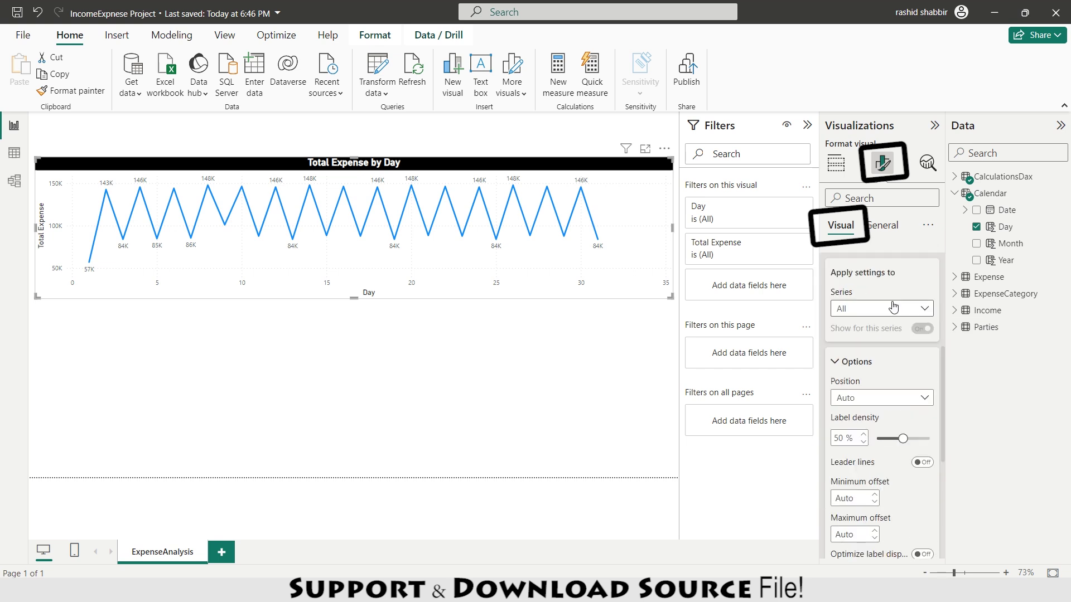
left_click(922, 507)
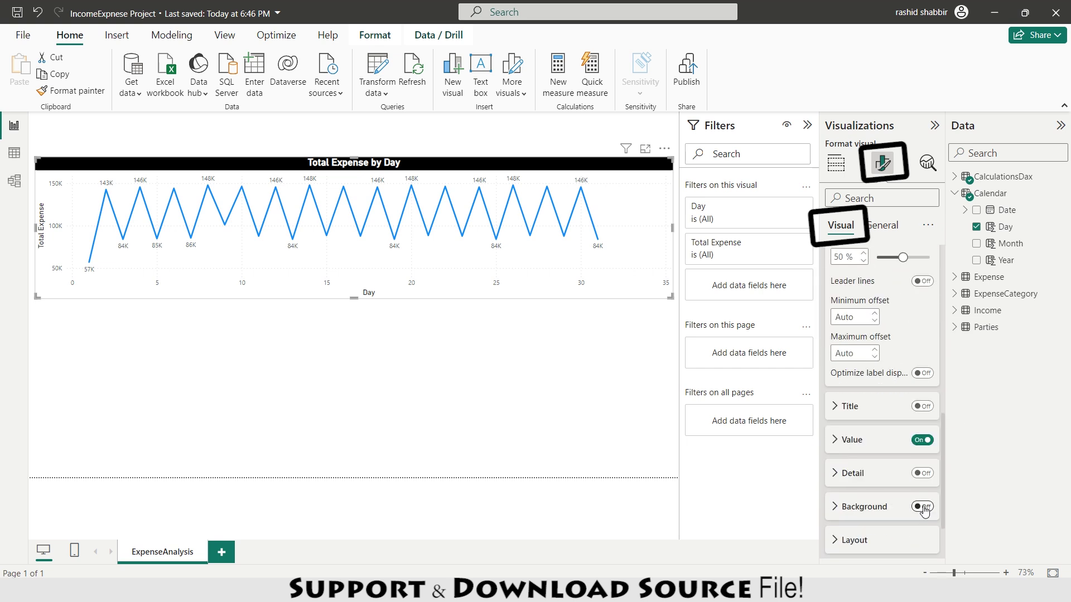
left_click(836, 508)
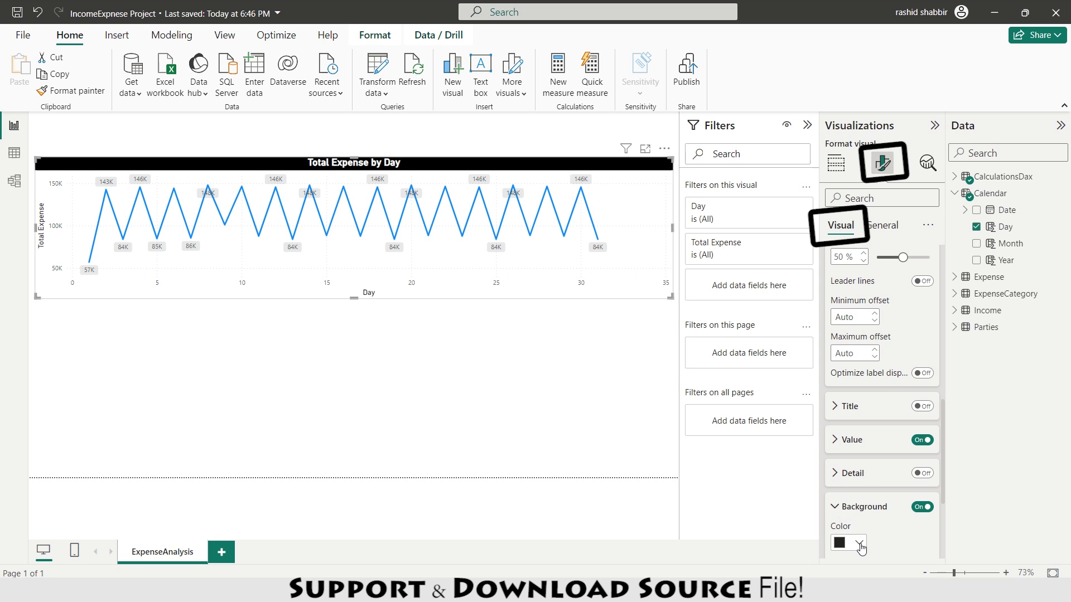
scroll(944, 404, "down", 4)
left_click_drag(923, 465, 877, 467)
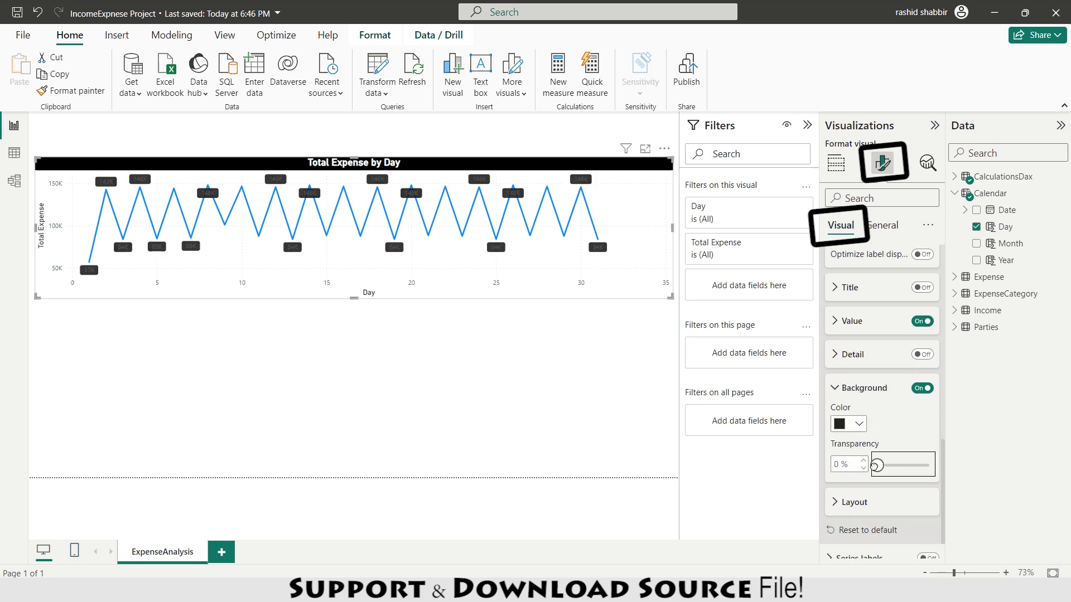
Make the line chart's data label values white and bold.
left_click(834, 321)
left_click(848, 462)
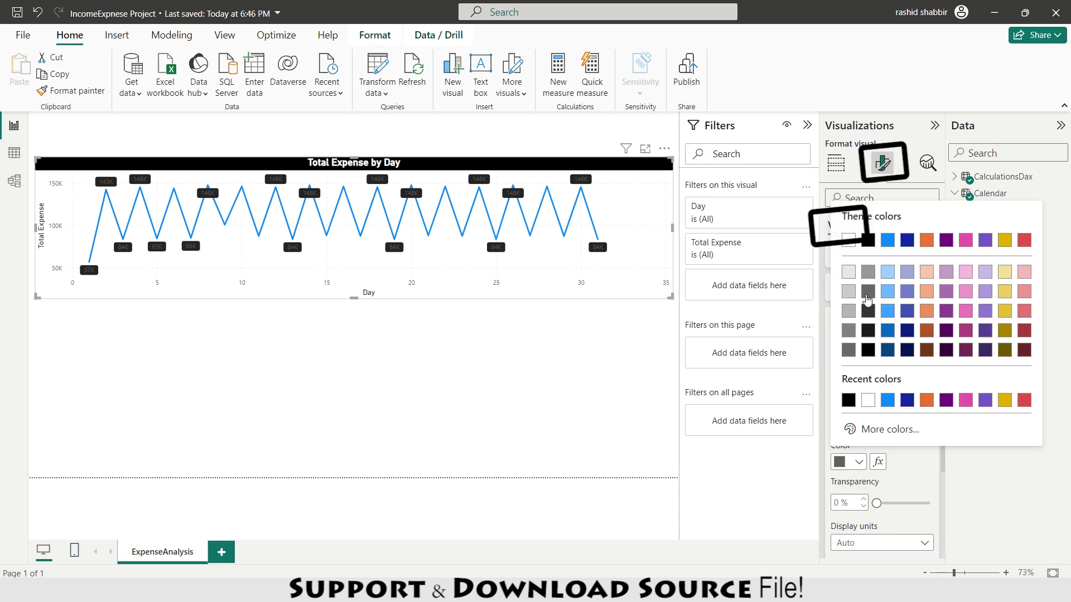
left_click(840, 236)
left_click(839, 422)
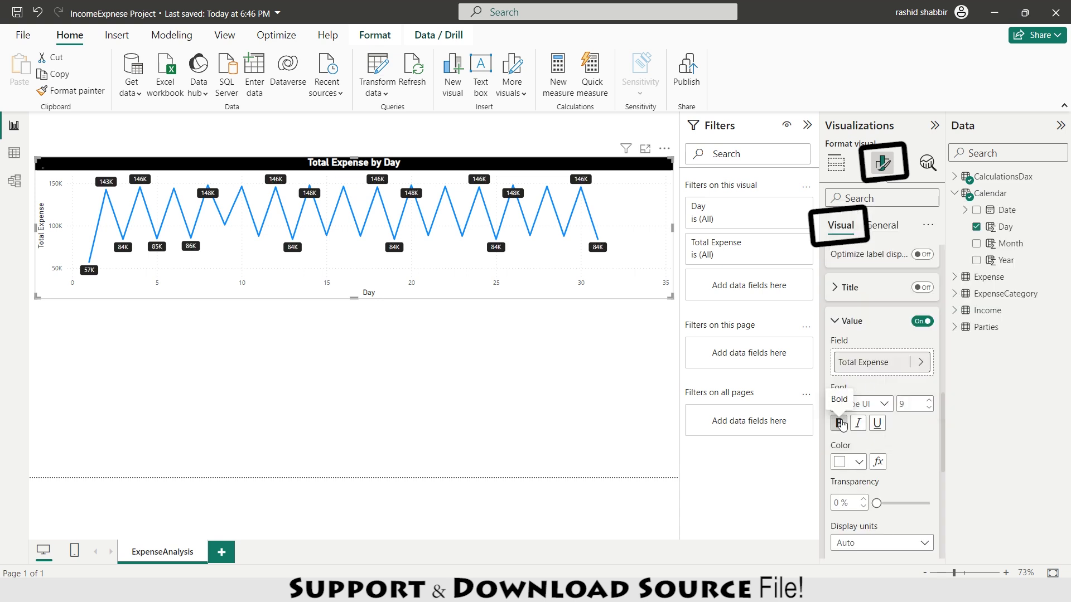
Add an average line for the Total Expense series to the line chart.
left_click(926, 167)
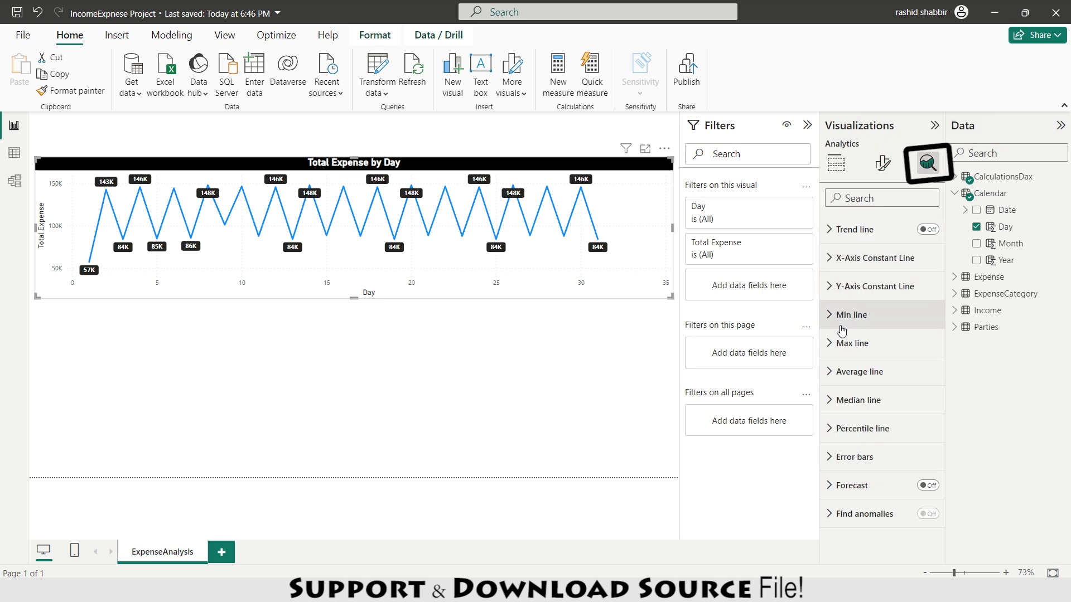
left_click(856, 371)
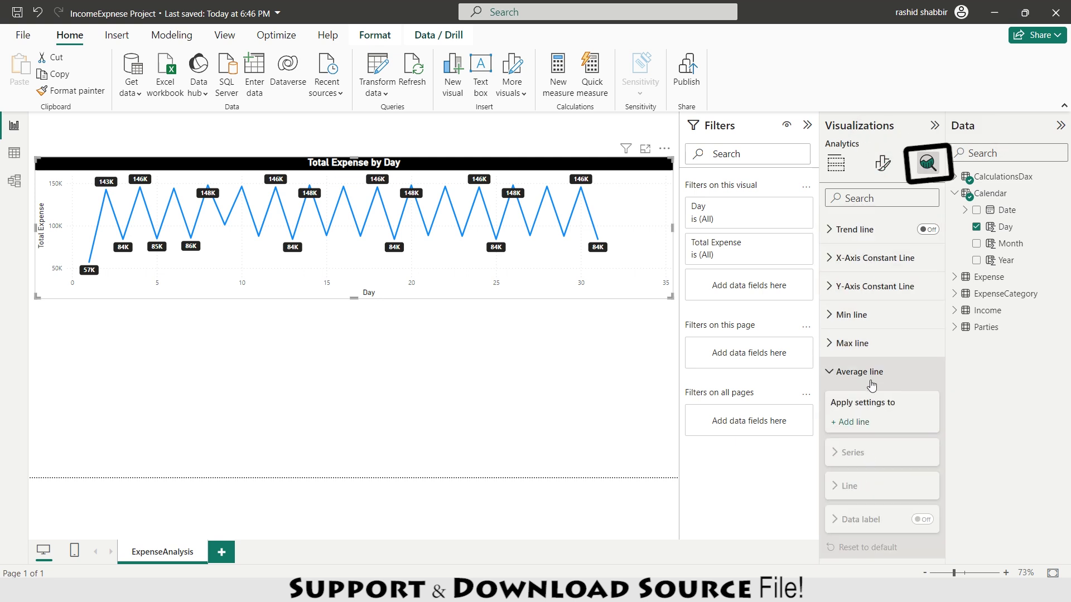
left_click(852, 424)
scroll(881, 435, "down", 2)
Turn on the average line's data label and set its color to black.
left_click(923, 460)
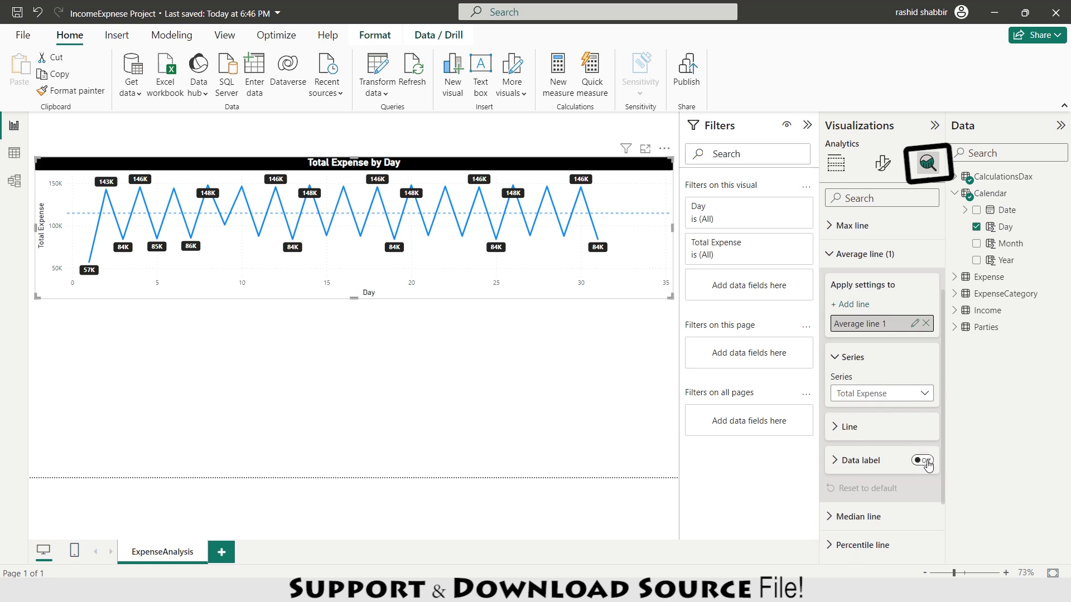
left_click(835, 461)
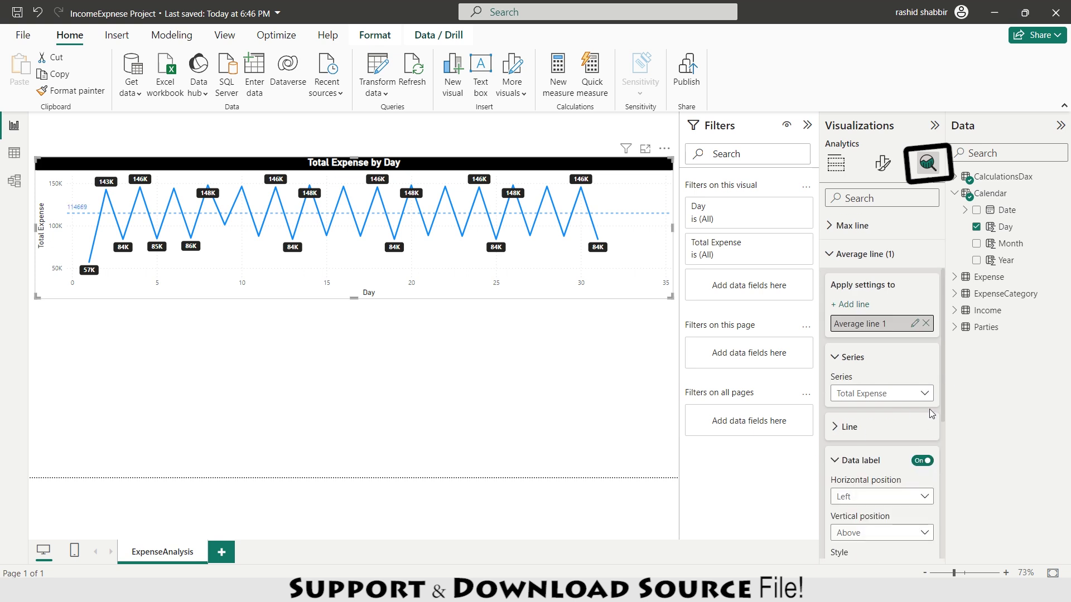
scroll(903, 402, "down", 3)
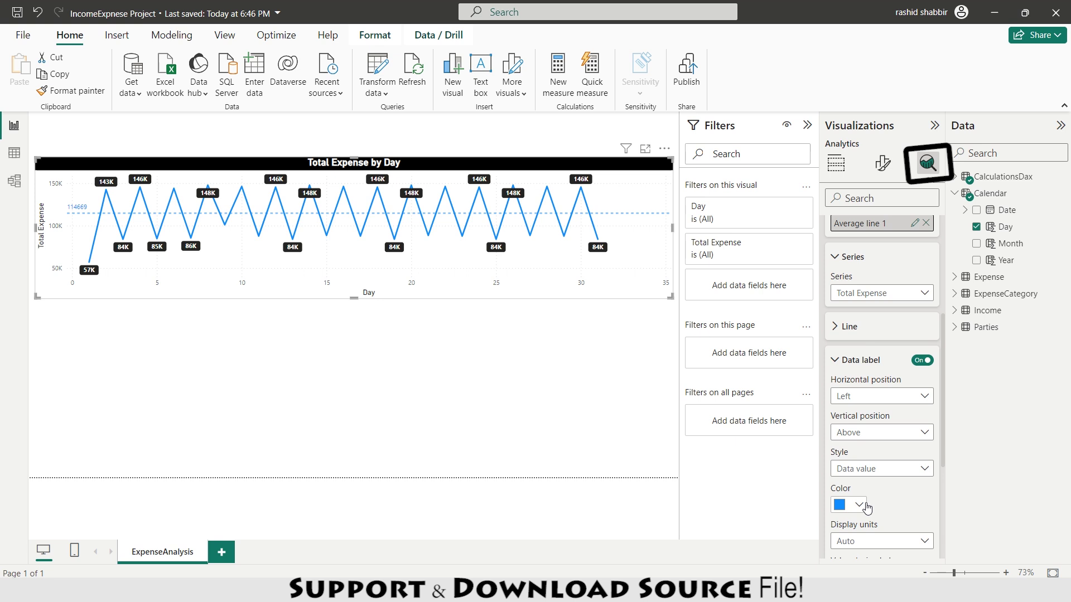
left_click(853, 505)
left_click(868, 282)
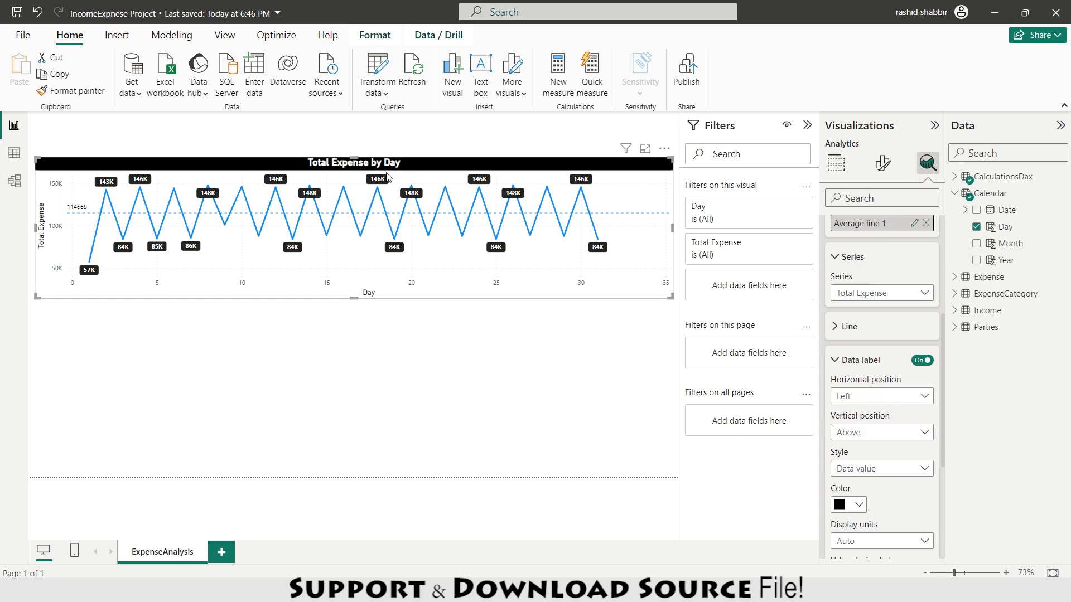
Duplicate the Total Expense by Day line chart and convert the copy to a clustered bar chart.
key("ctrl+c")
key("ctrl+v")
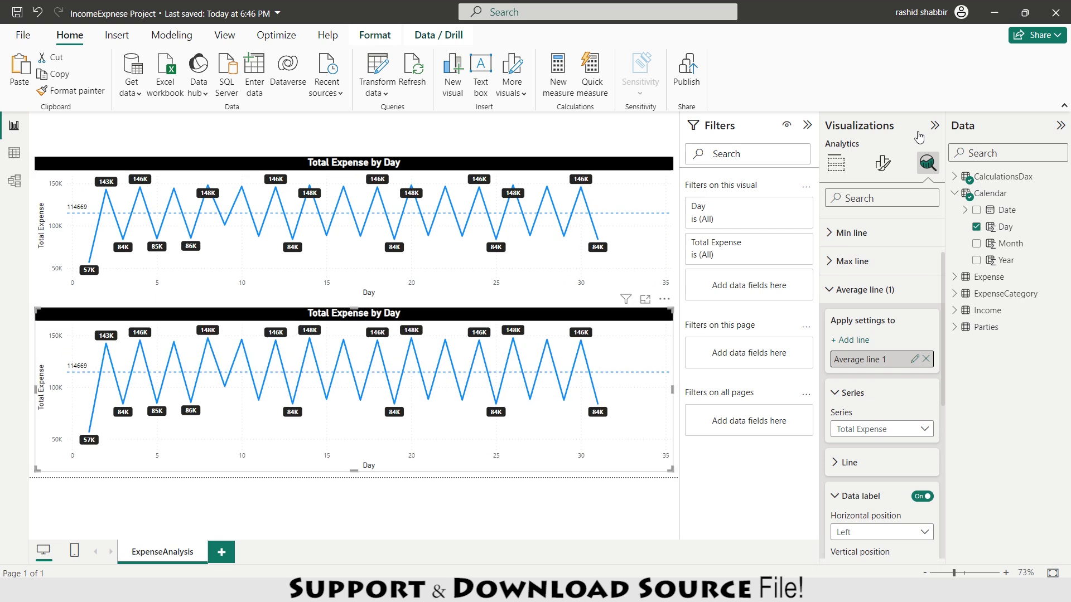
left_click(835, 164)
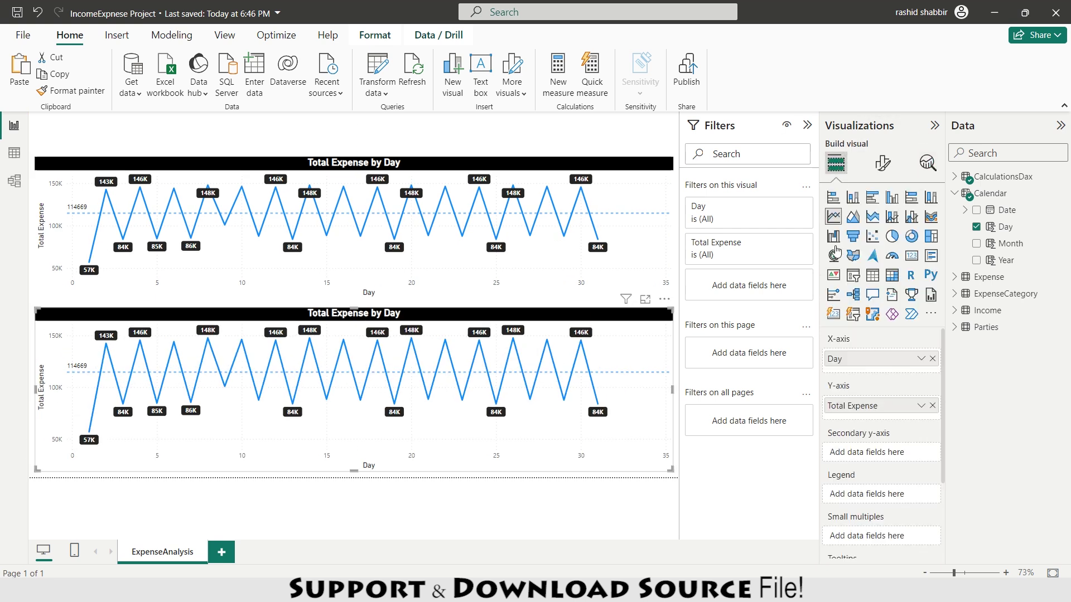
left_click(873, 201)
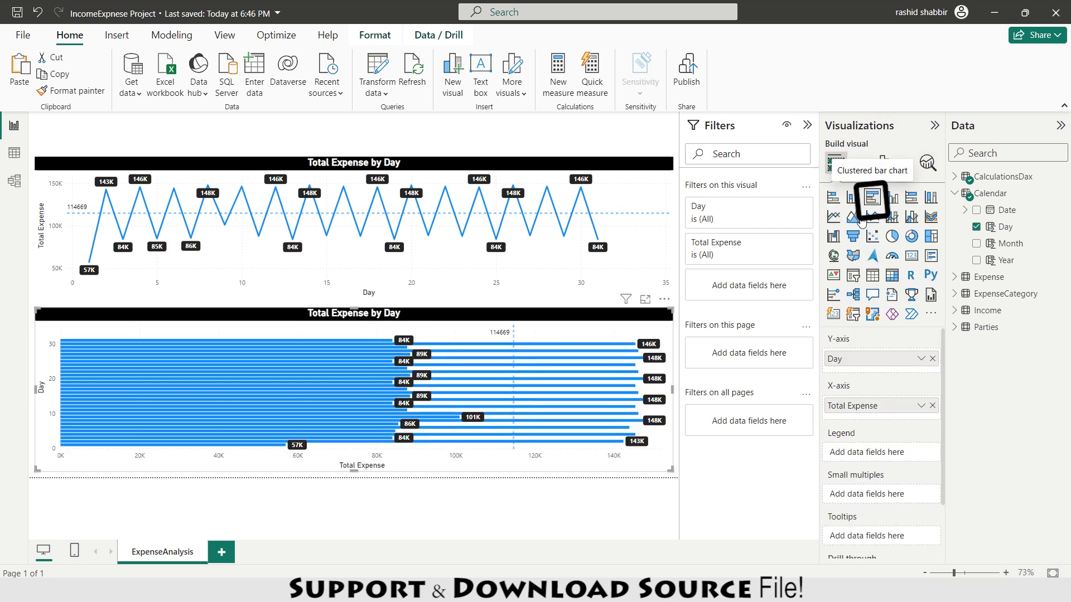
Replace Day with ExpenseCategoryName on the bar chart's Y-axis and narrow the chart to about a third of the line chart's width.
left_click(932, 359)
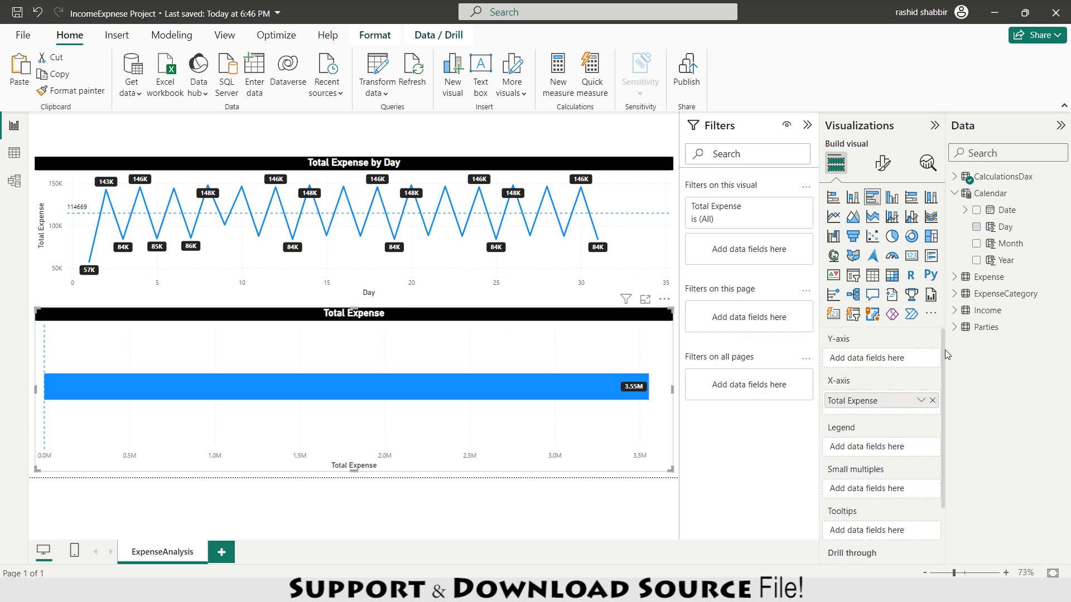
left_click(954, 294)
left_click_drag(1021, 327, 883, 360)
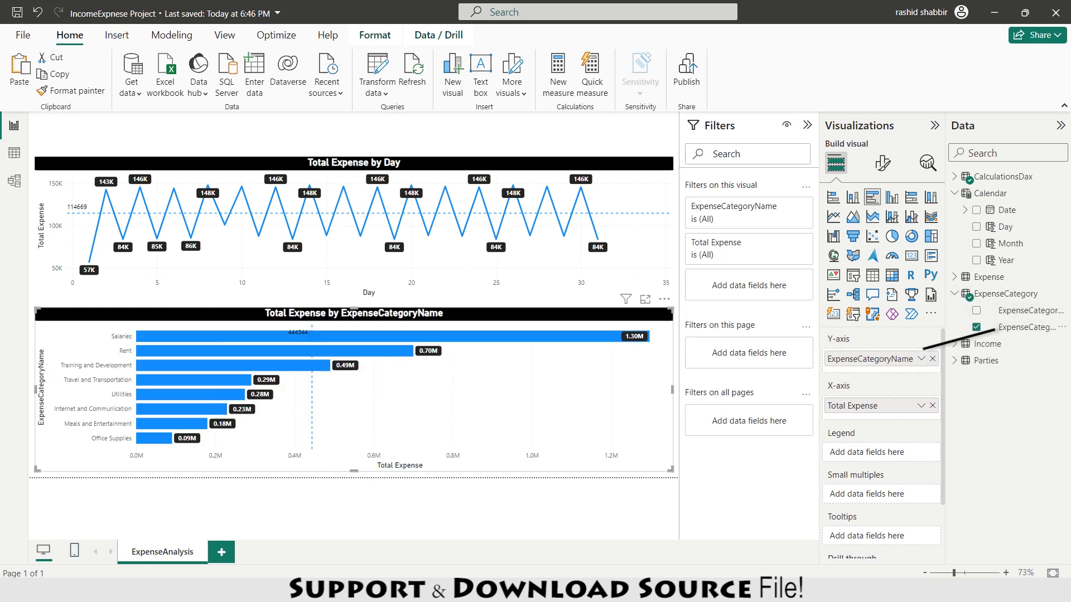
left_click_drag(672, 389, 243, 390)
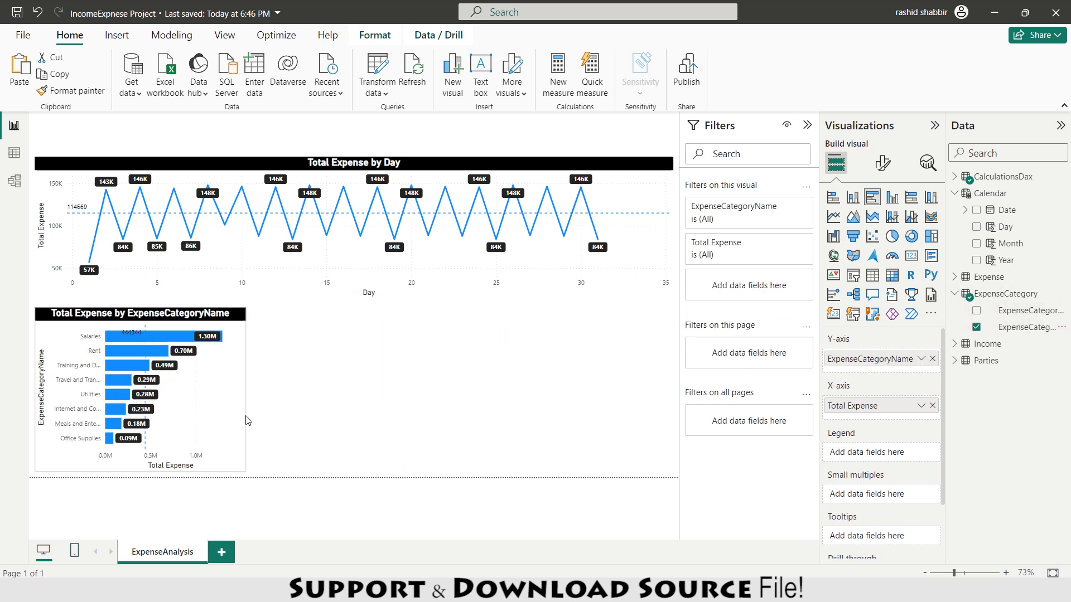
left_click(269, 381)
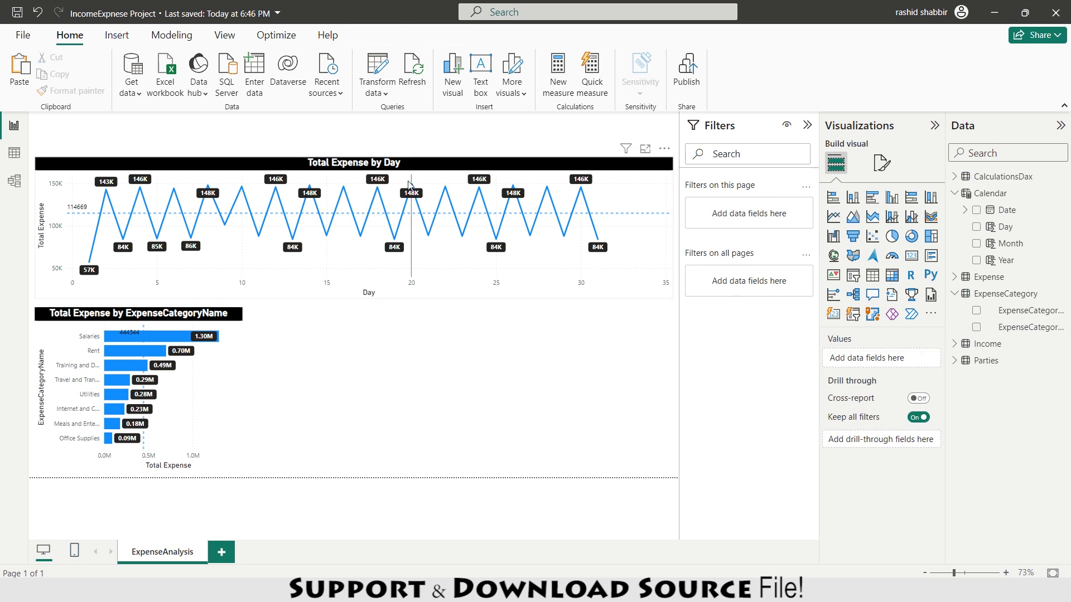
Turn on the shadow effect for the Total Expense by Day line chart and the expense category bar chart.
left_click(406, 170)
left_click(882, 165)
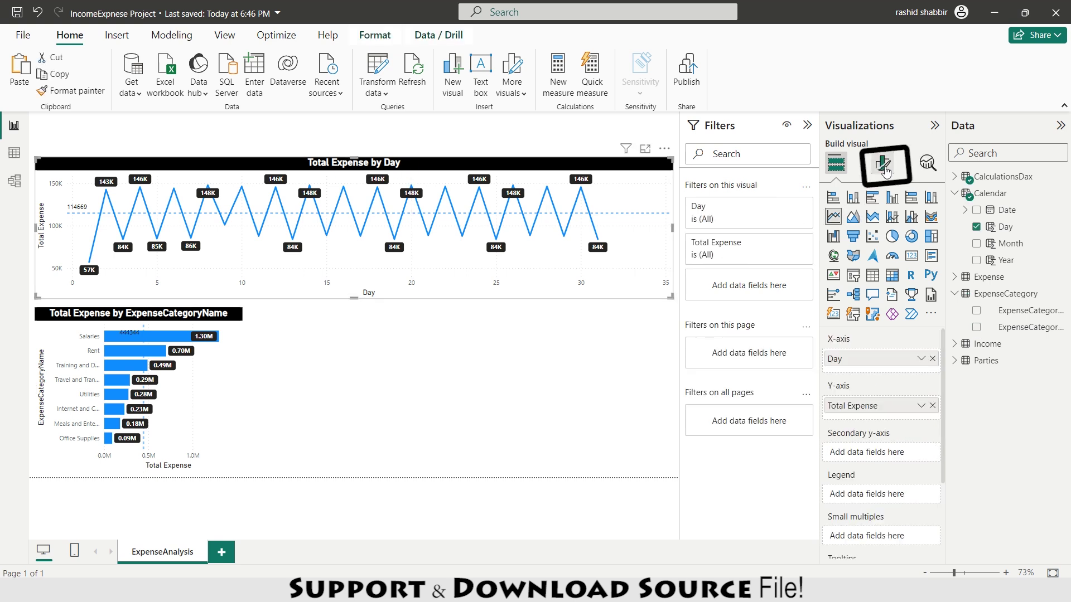
left_click(881, 226)
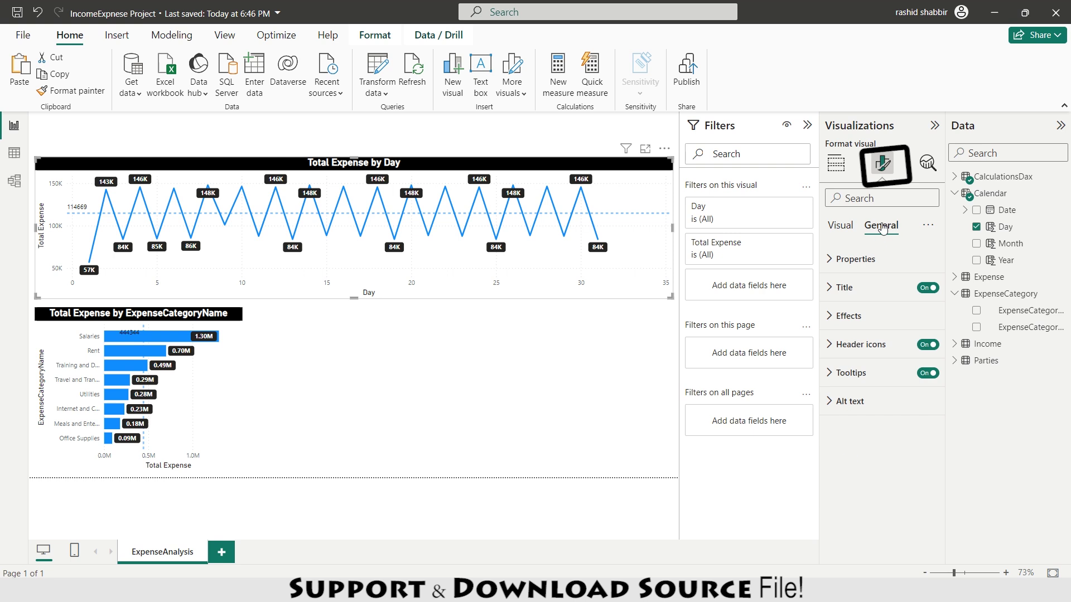
left_click(833, 317)
scroll(890, 434, "down", 1)
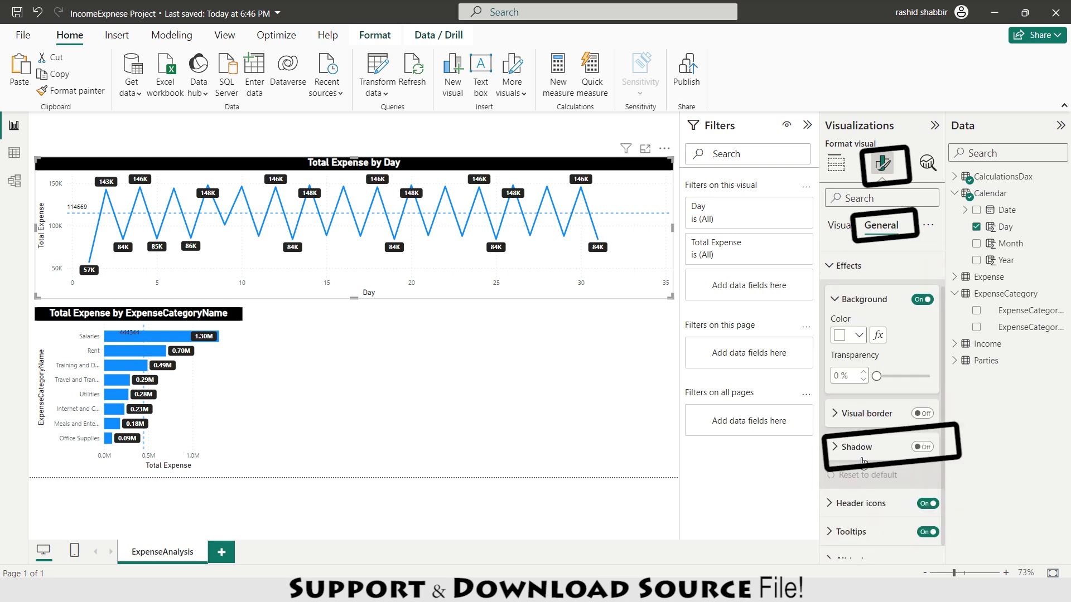
left_click(924, 447)
left_click(138, 335)
Place a copy of the expense category bar chart to its right and remove ExpenseCategoryName from the copy's Y-axis.
left_click_drag(127, 317, 334, 315)
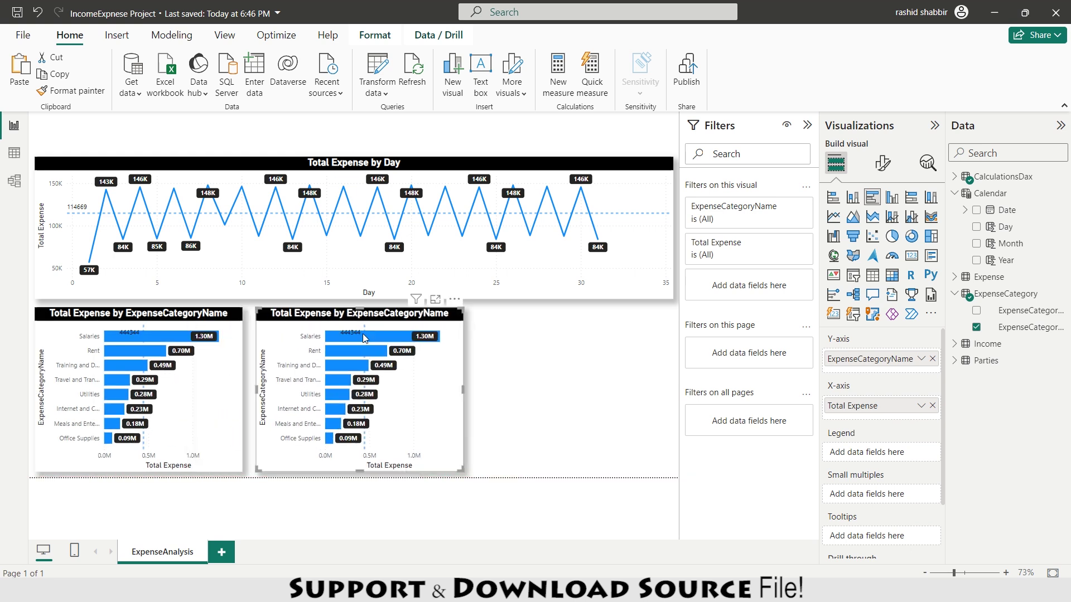
left_click(933, 360)
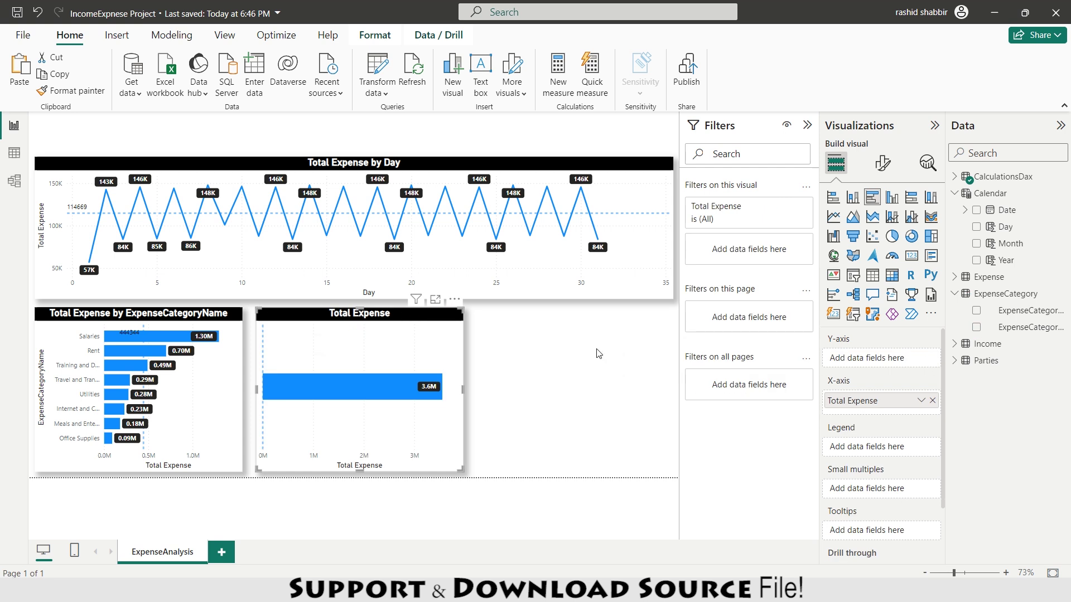
Add a Day Name calculated column to the Calendar table using FORMAT on 'Calendar'[Date].[Date] with the format "DDD".
left_click(15, 152)
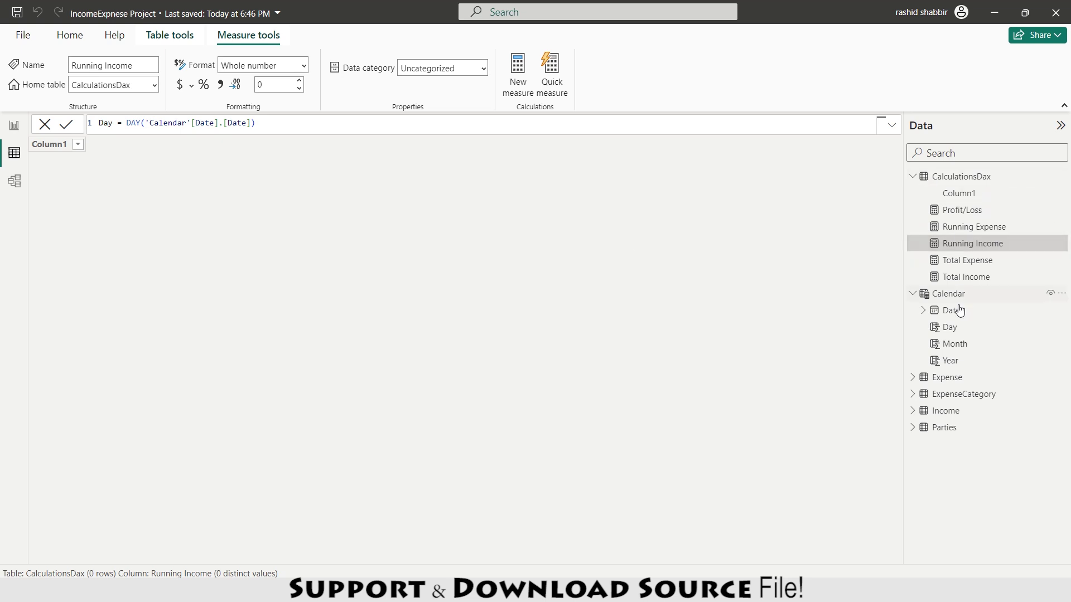
left_click(948, 294)
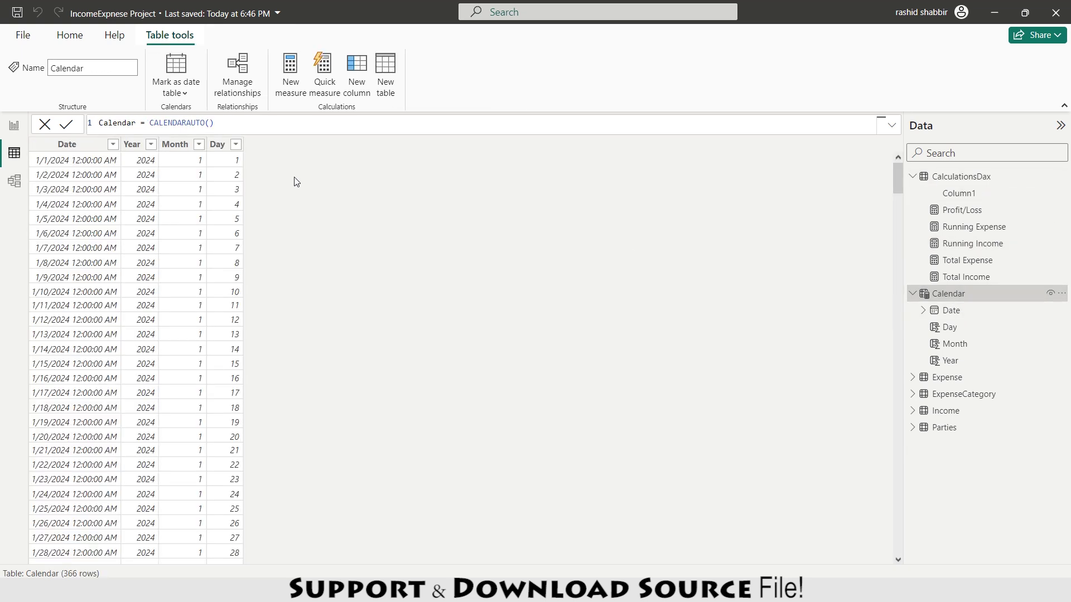
left_click(358, 79)
type("Day ")
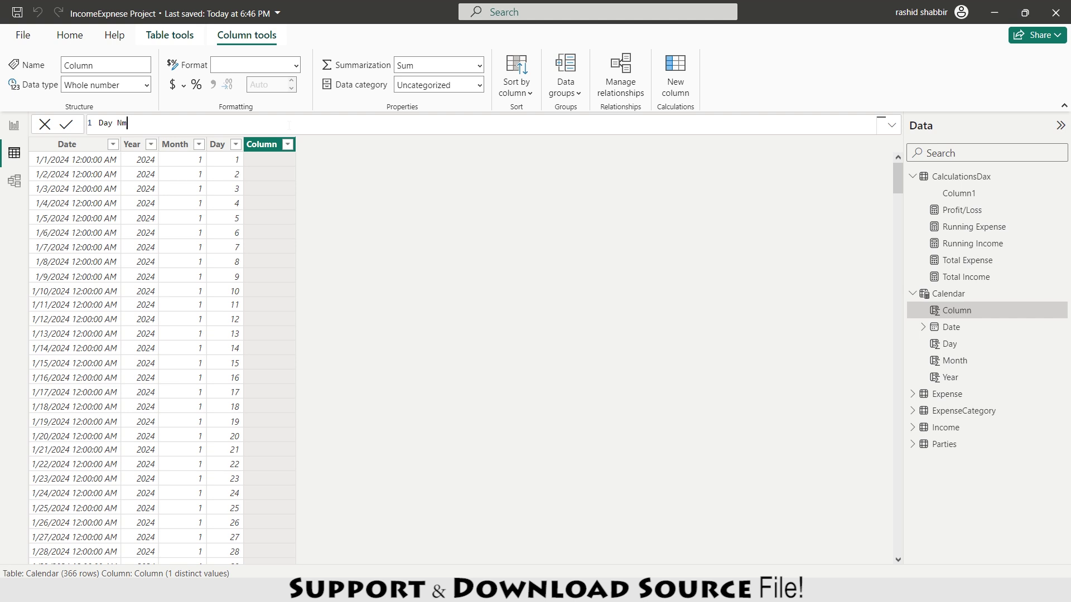
type("Name = FORMAT('Calendar'[Date]")
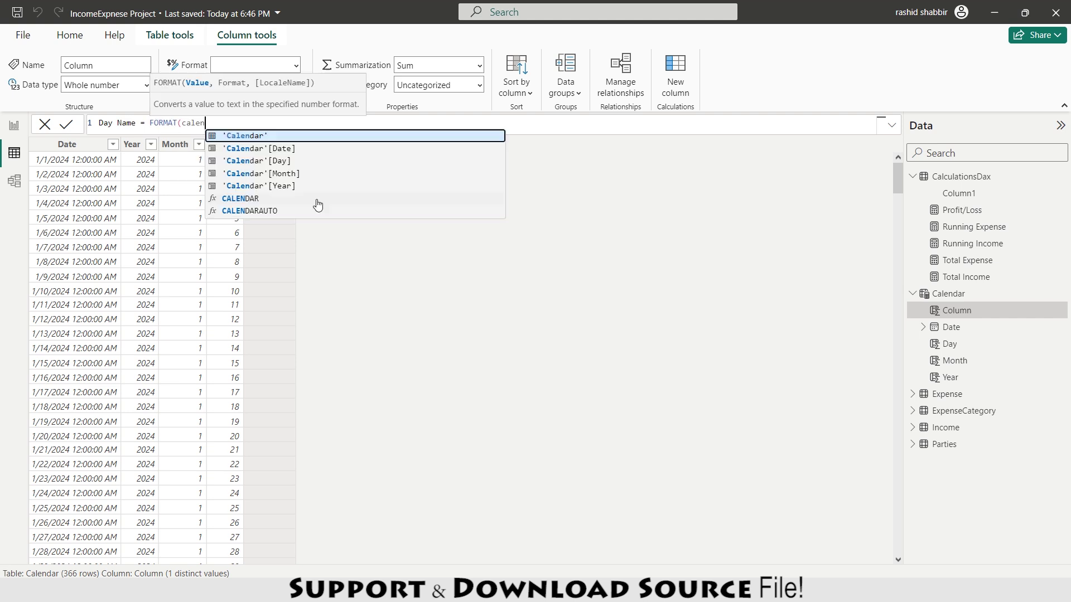
key("Tab")
type(",")
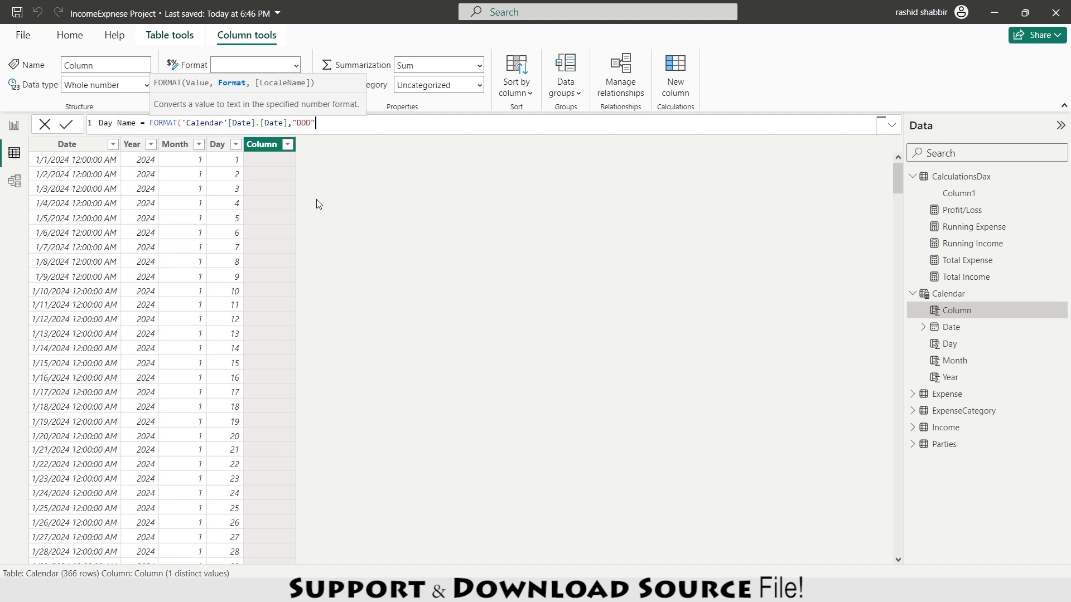
Put Day Name on the Y-axis of the copied bar chart, and place a duplicate of that chart to its right.
left_click(13, 124)
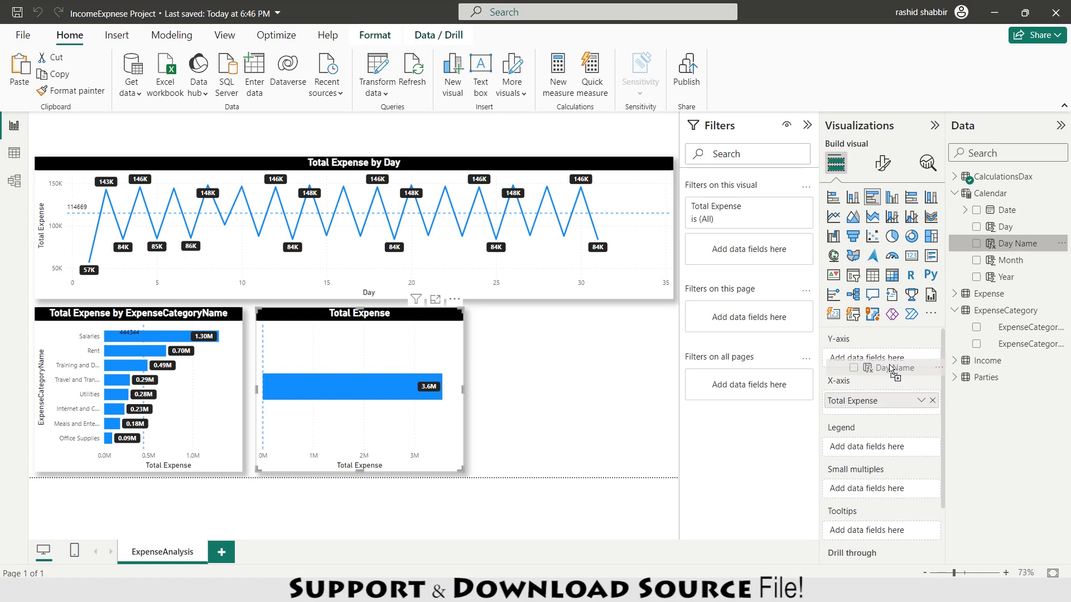
left_click_drag(896, 353, 880, 359)
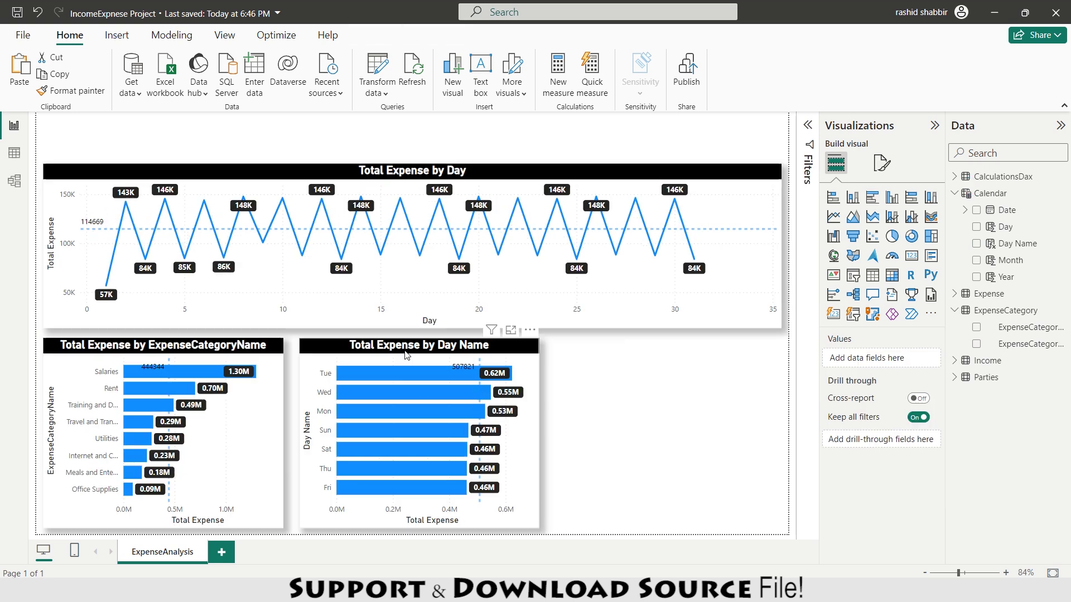
left_click(348, 322)
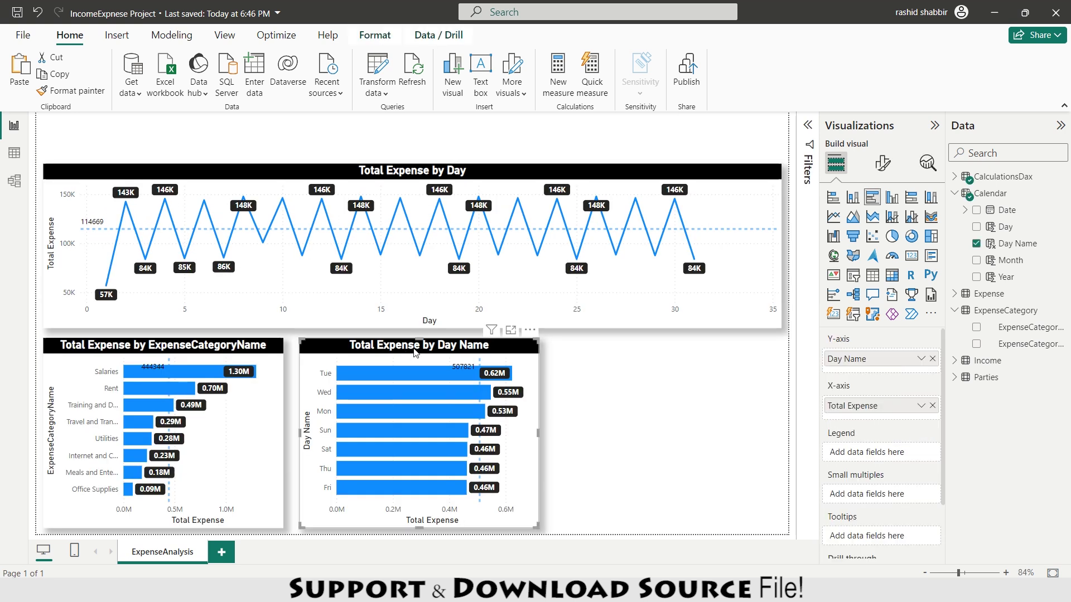
left_click_drag(415, 351, 680, 360)
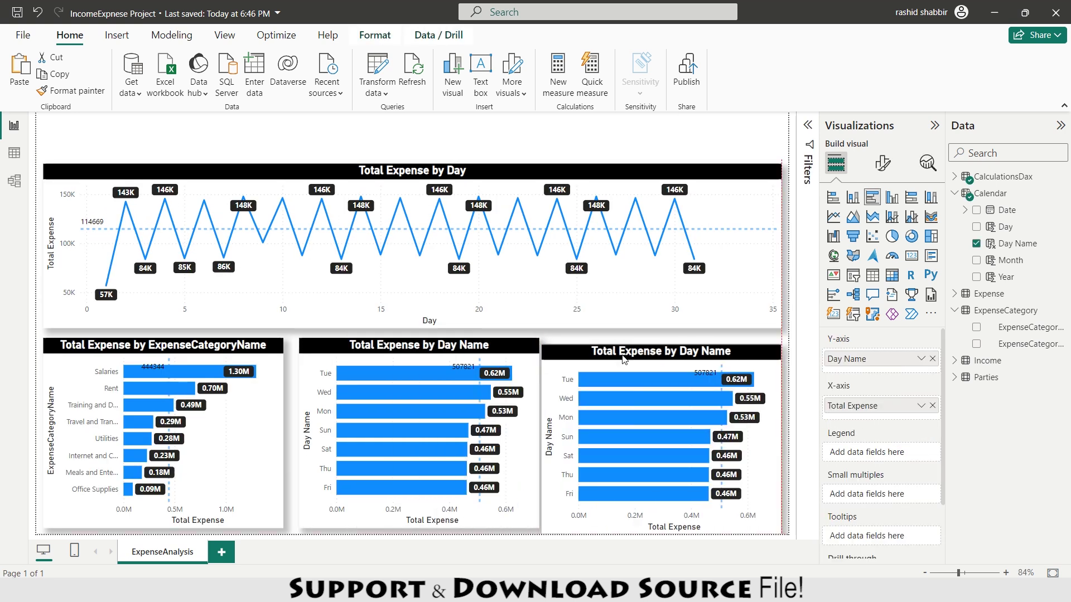
Convert the duplicate Day Name chart to an area chart with Calendar Date on the X-axis, keeping only the Month and Day levels.
left_click(852, 218)
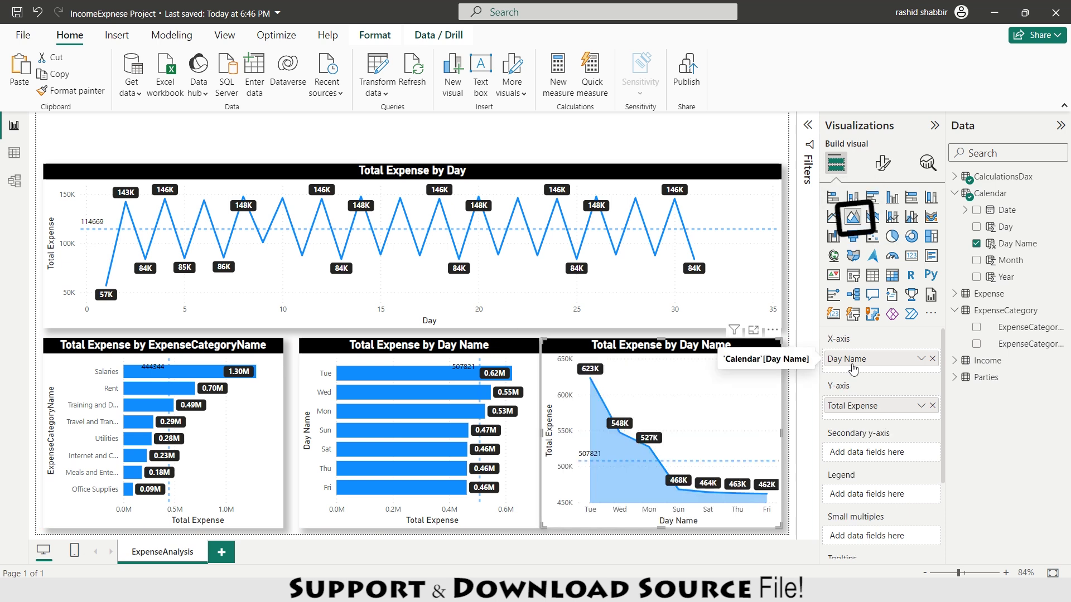
left_click(932, 359)
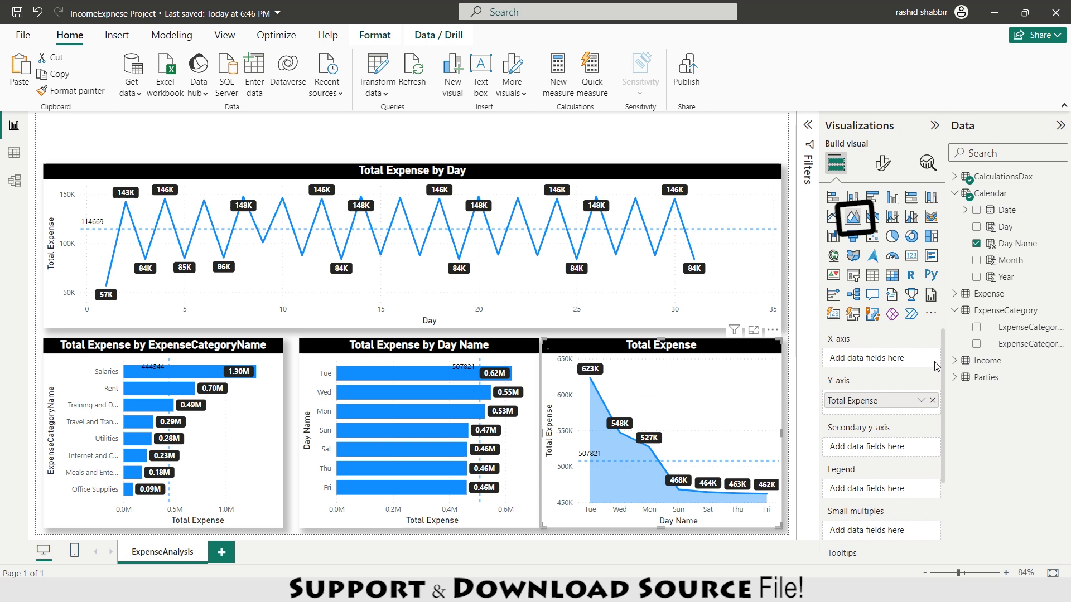
left_click(977, 211)
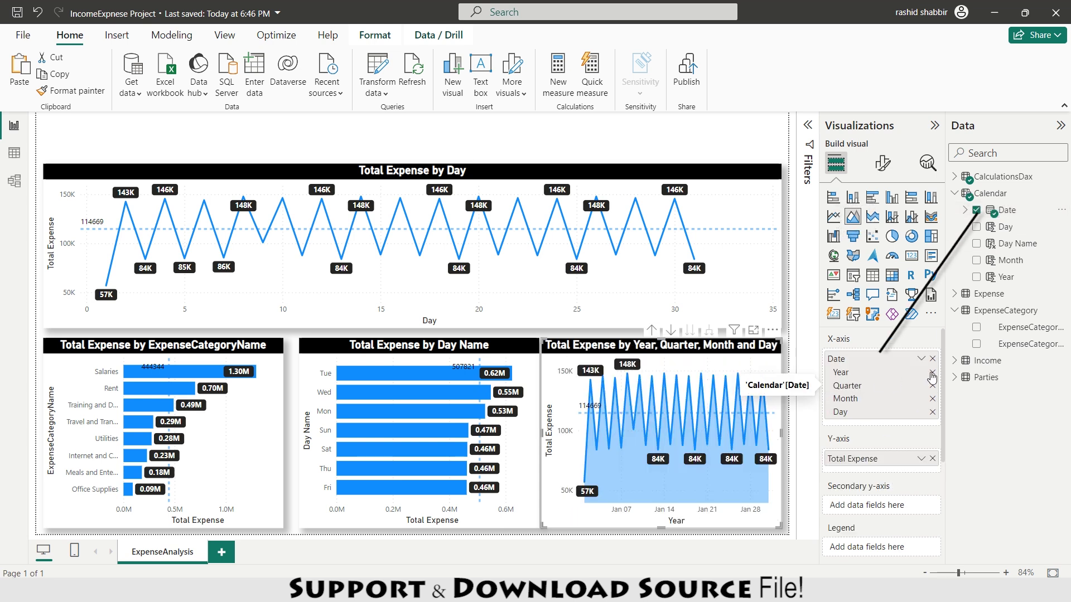
left_click(932, 373)
left_click(932, 372)
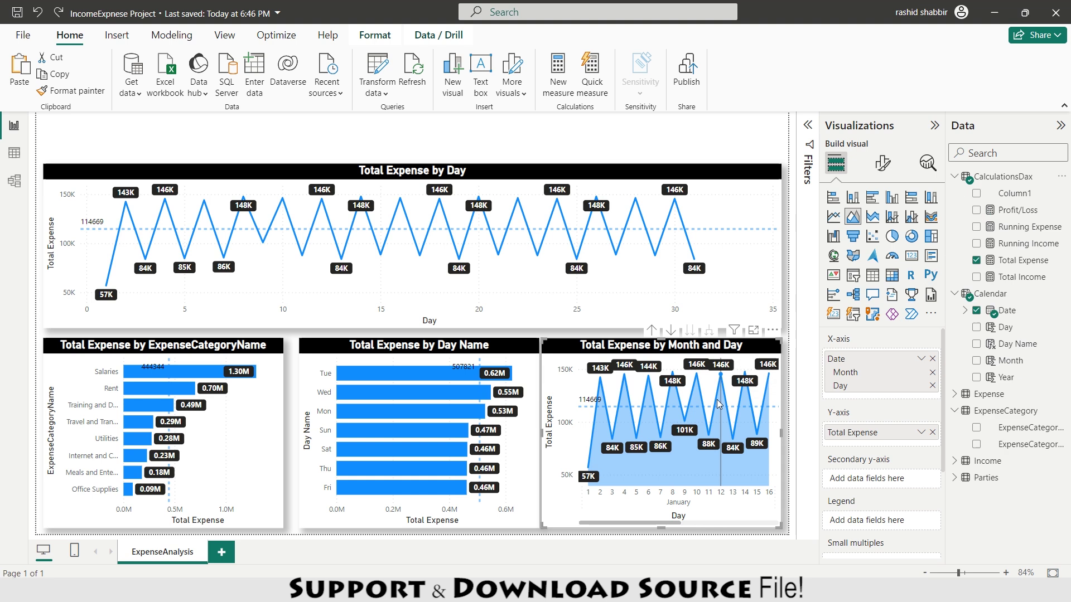
Replace Total Expense with Running Expense on the area chart's Y-axis and check the chart in focus mode.
left_click(932, 433)
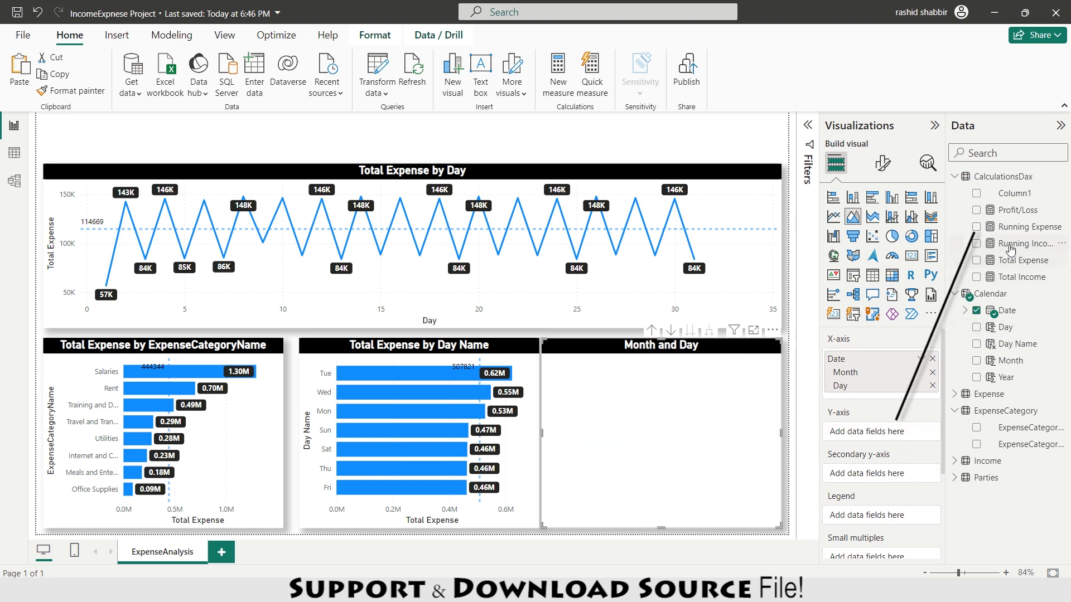
left_click_drag(1018, 227, 907, 434)
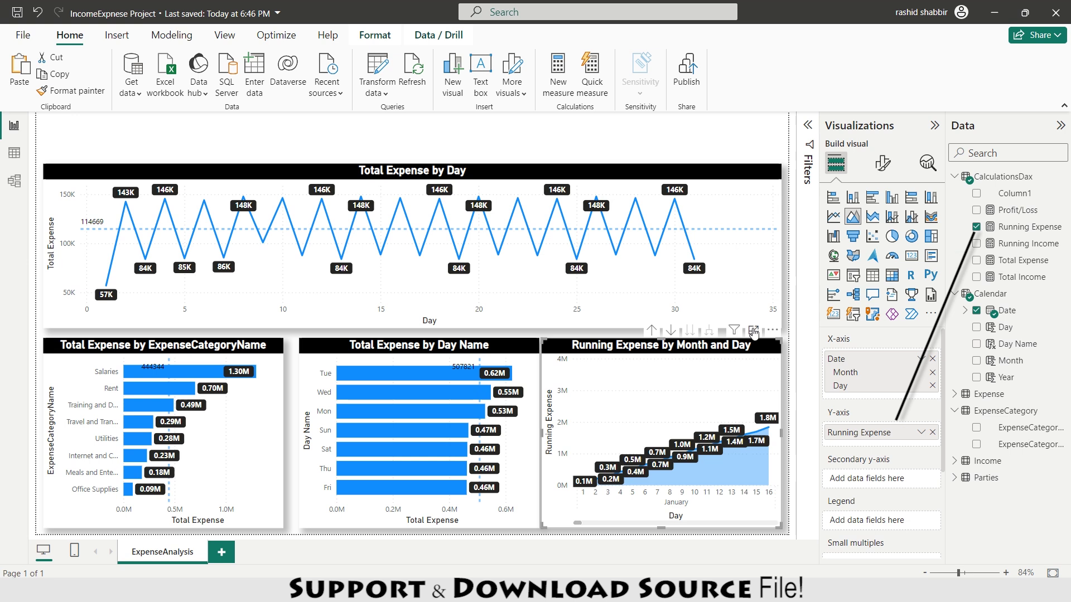
left_click(754, 330)
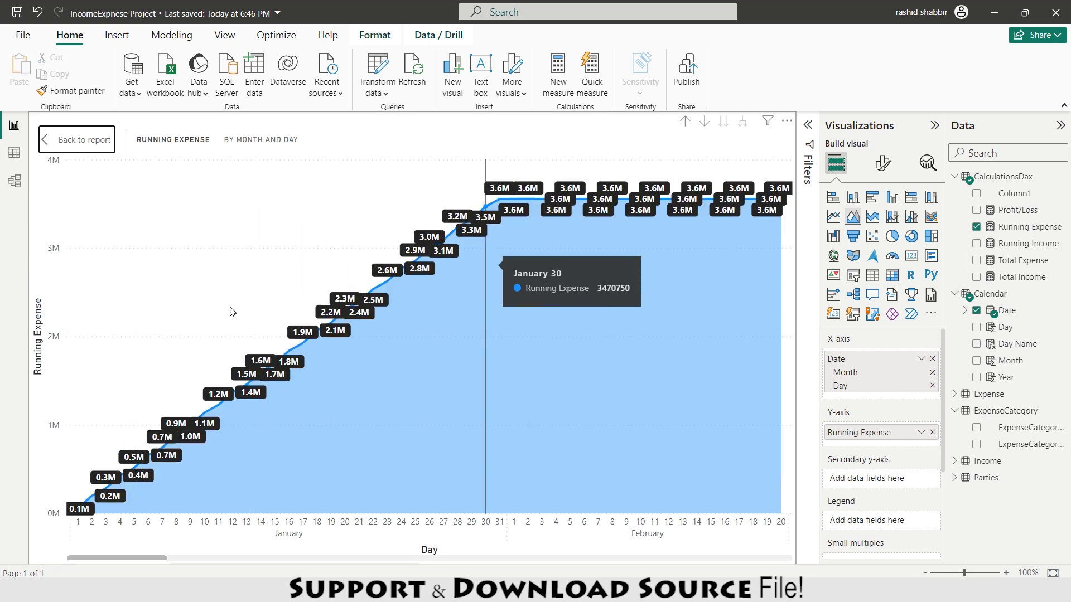
key("Escape")
Remove the average lines from the Total Expense by Day Name and Total Expense by ExpenseCategoryName bar charts.
left_click(926, 164)
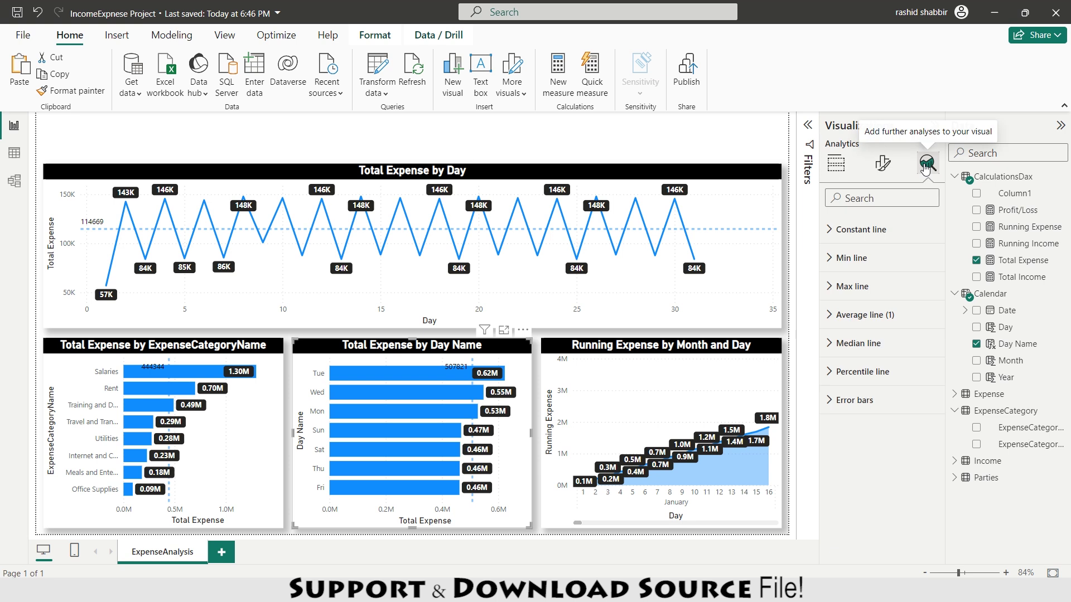
left_click(843, 315)
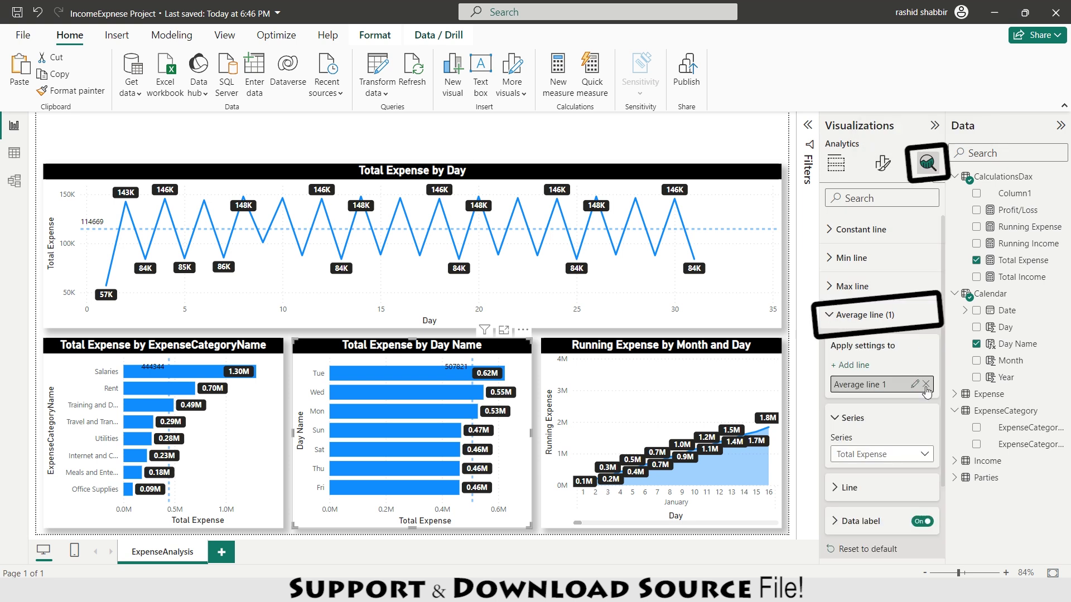
left_click(926, 384)
left_click(235, 356)
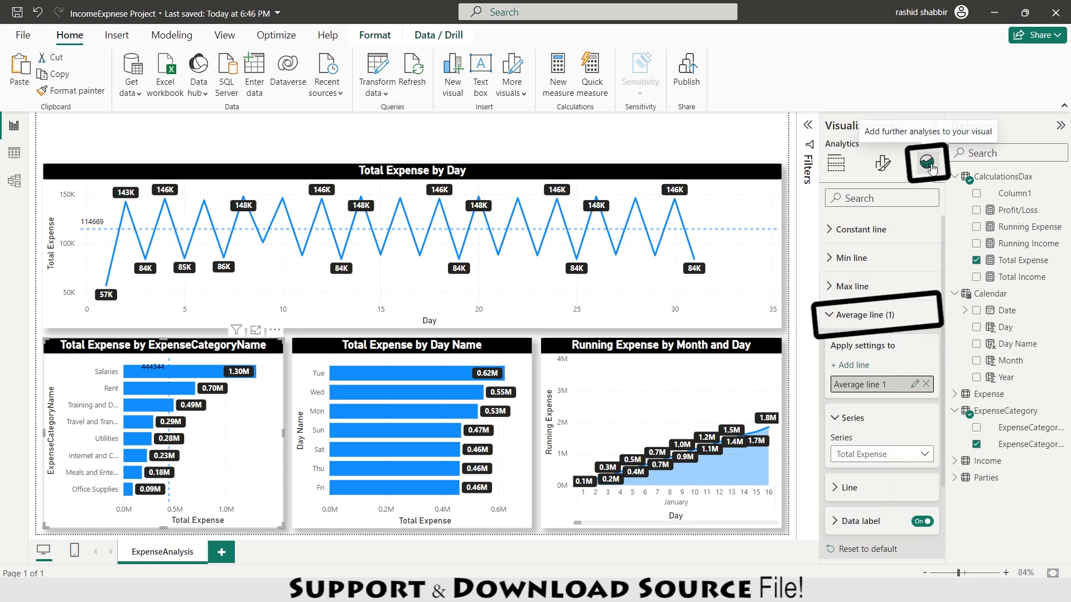
left_click(926, 385)
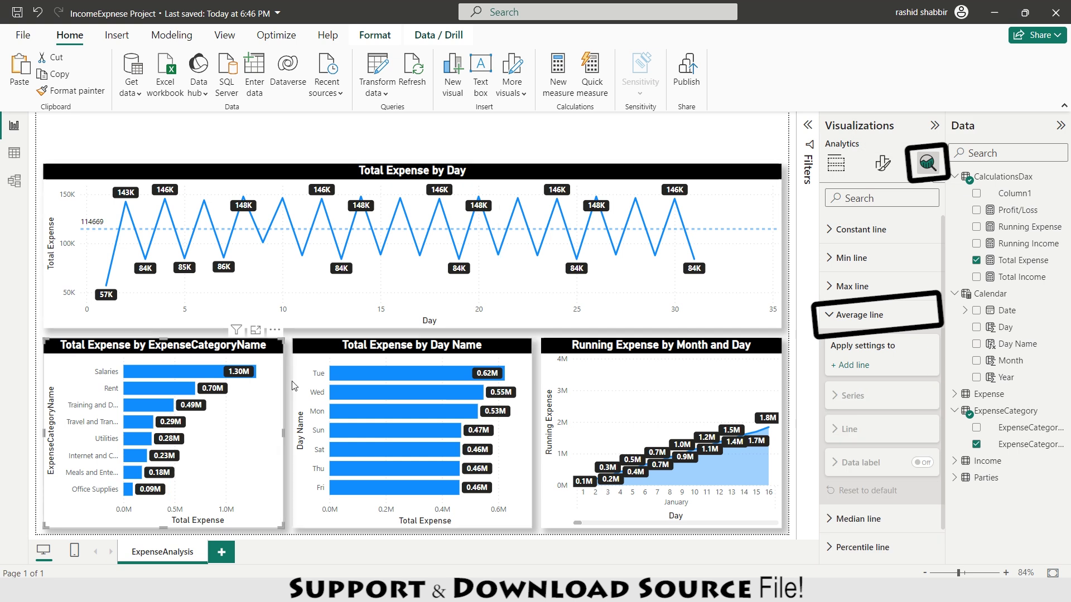
Insert a rectangle shape above the Total Expense by Day chart and stretch it into a banner spanning the full page width.
left_click(207, 139)
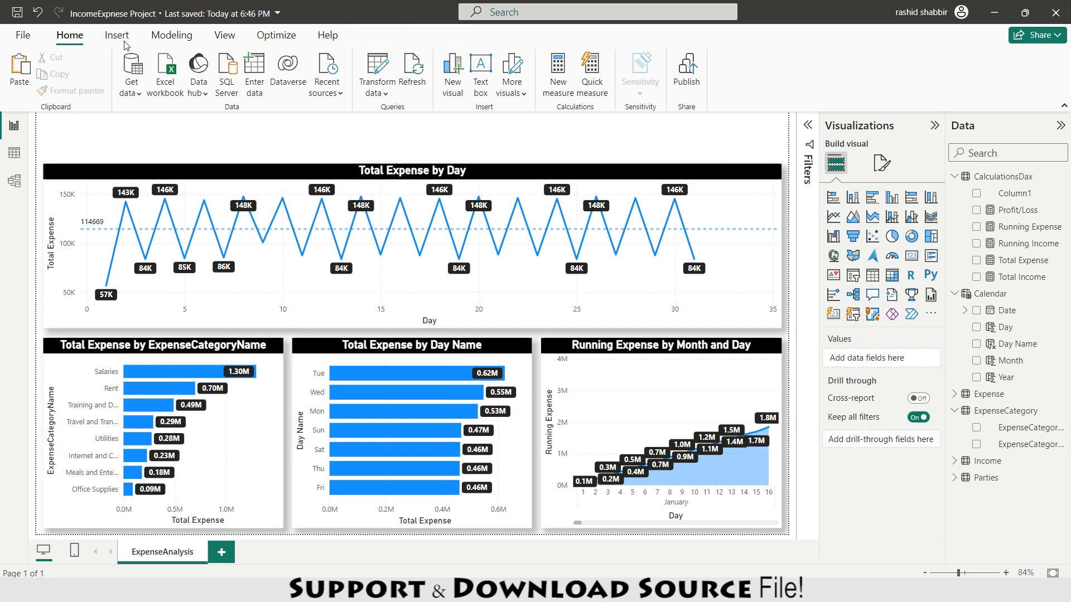
left_click(116, 35)
left_click(489, 87)
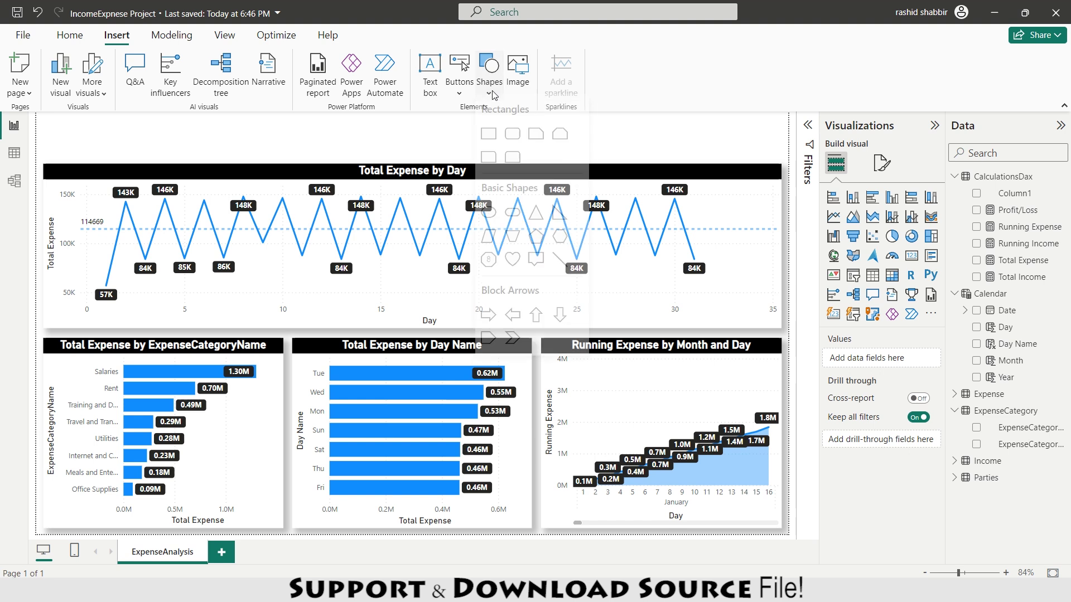
left_click(488, 140)
left_click_drag(124, 158, 124, 164)
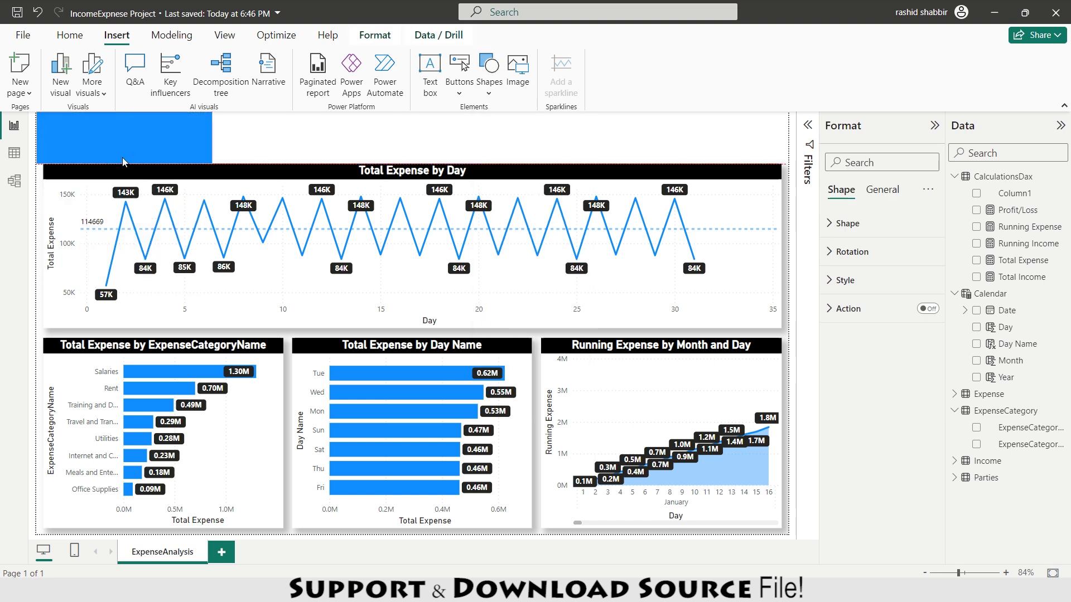
left_click_drag(212, 137, 789, 137)
key("Escape")
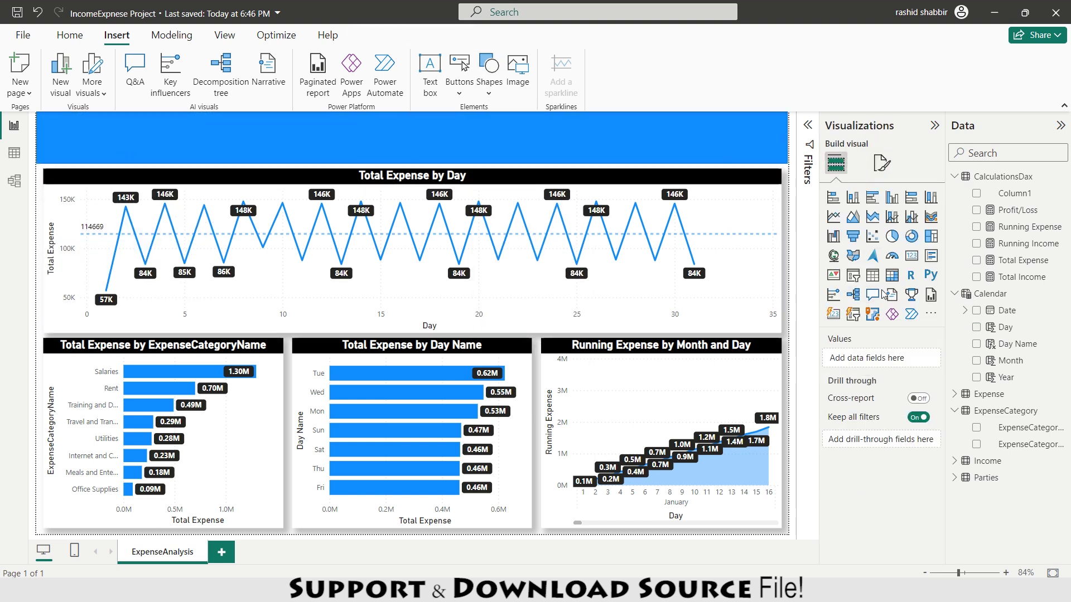
Add an empty slicer to the page, move it onto the banner and shrink its height to fit.
left_click(853, 275)
left_click_drag(155, 180, 151, 126)
left_click_drag(177, 294, 178, 162)
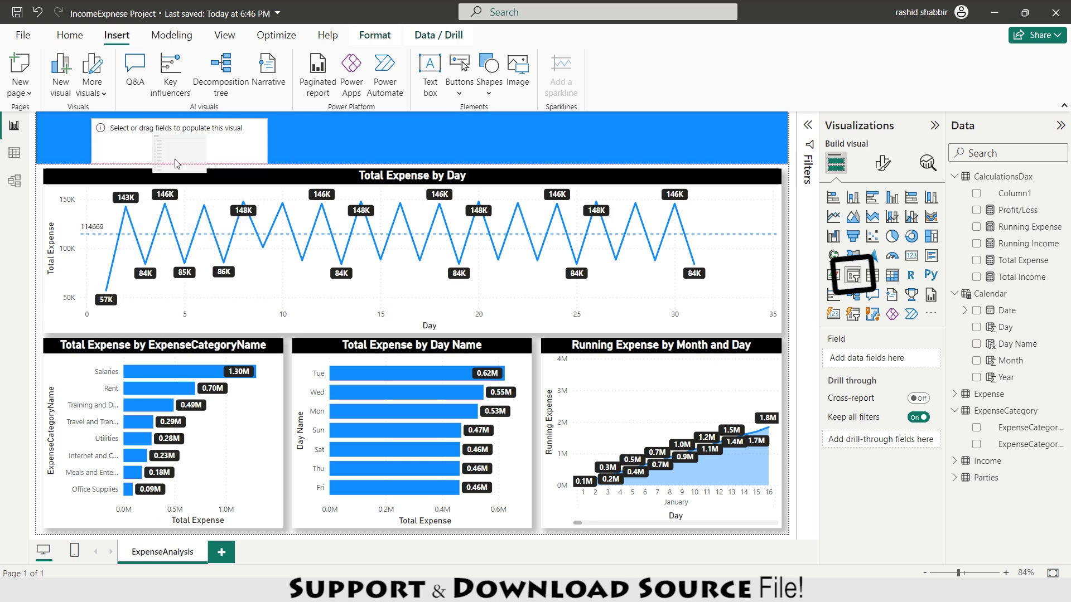
left_click(290, 139)
left_click(223, 39)
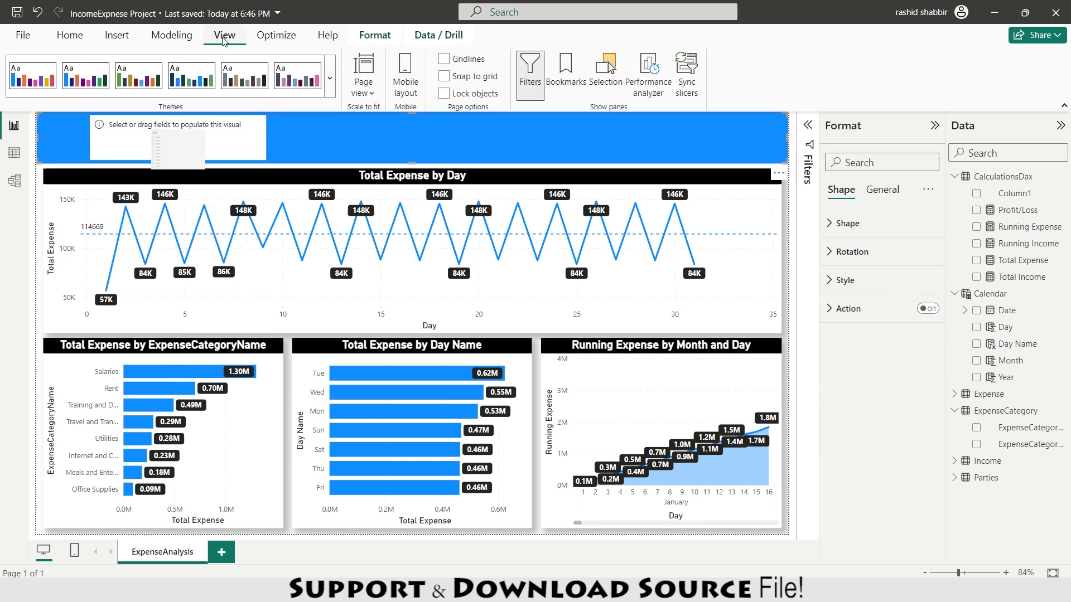
left_click(330, 78)
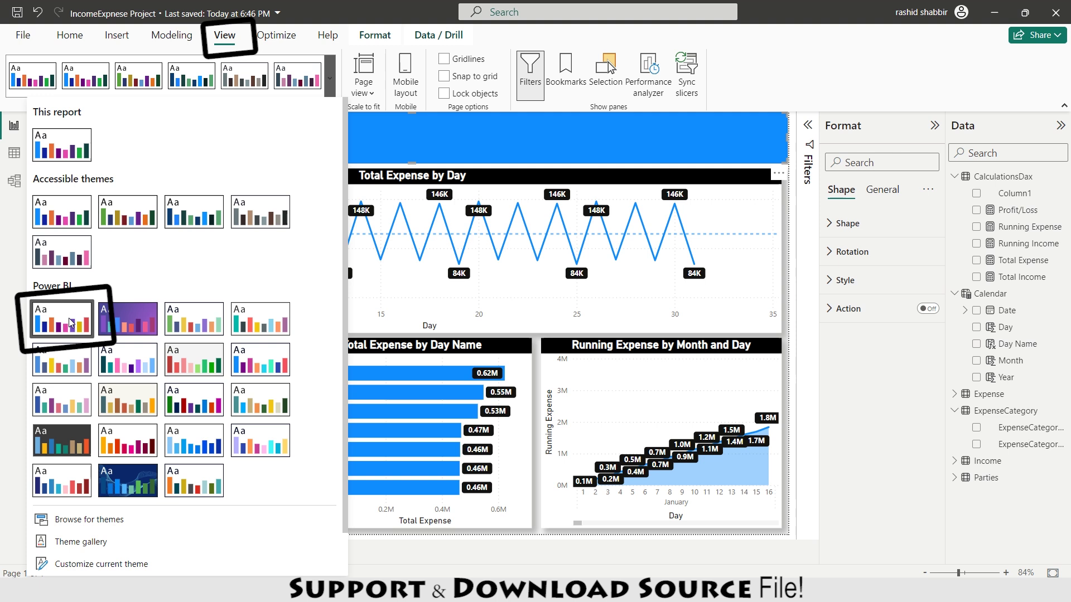
Set the banner rectangle's fill color to the dark blue theme color.
left_click(456, 141)
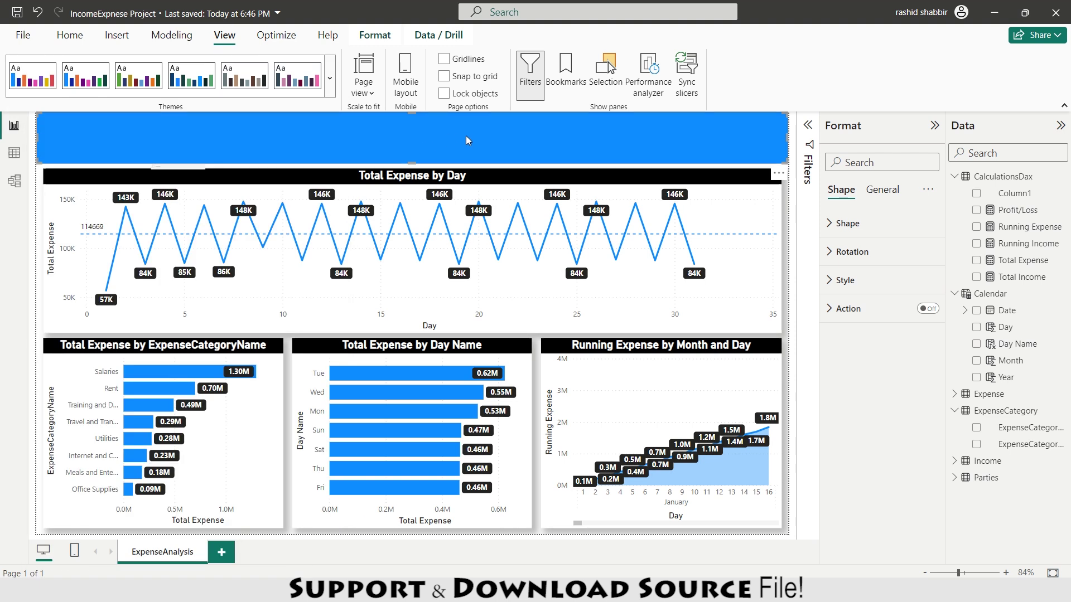
left_click(827, 283)
left_click(859, 351)
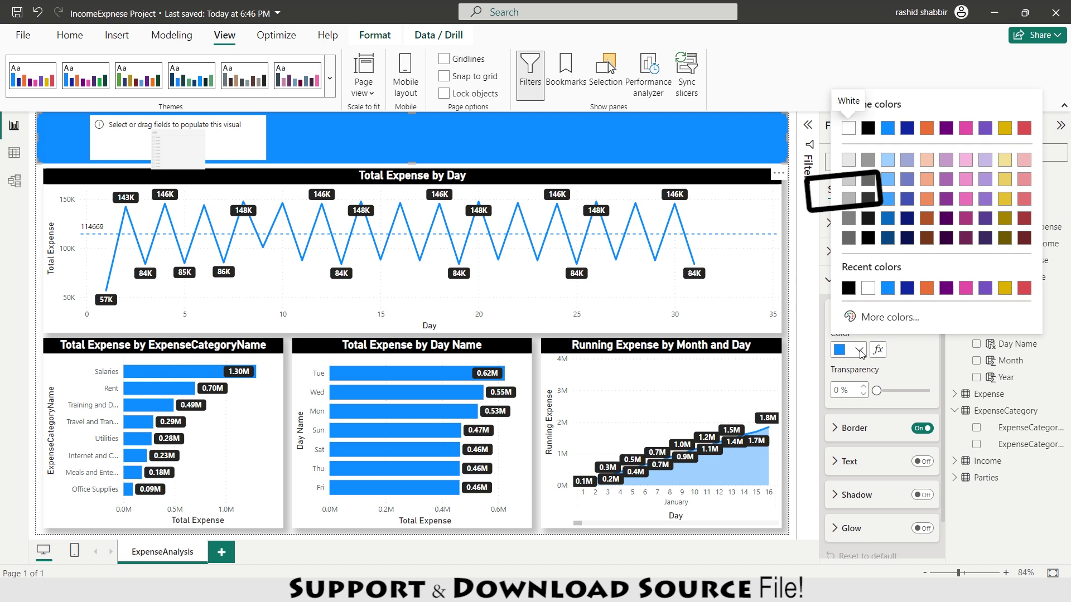
left_click(907, 127)
Assign the Calendar Year field to the empty slicer on the banner and set its style to Dropdown.
left_click(215, 134)
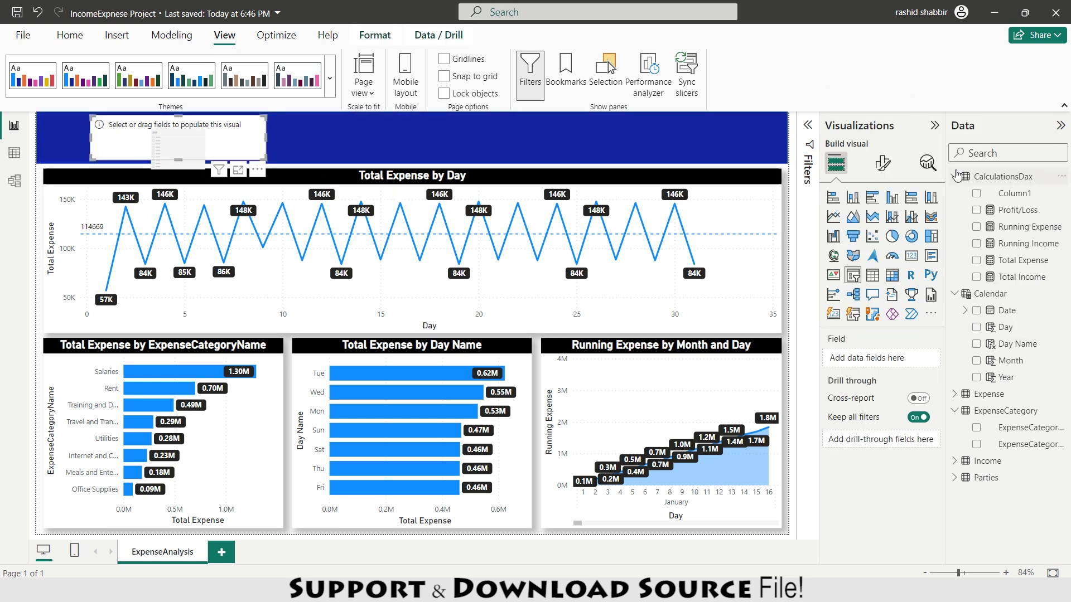
left_click(977, 378)
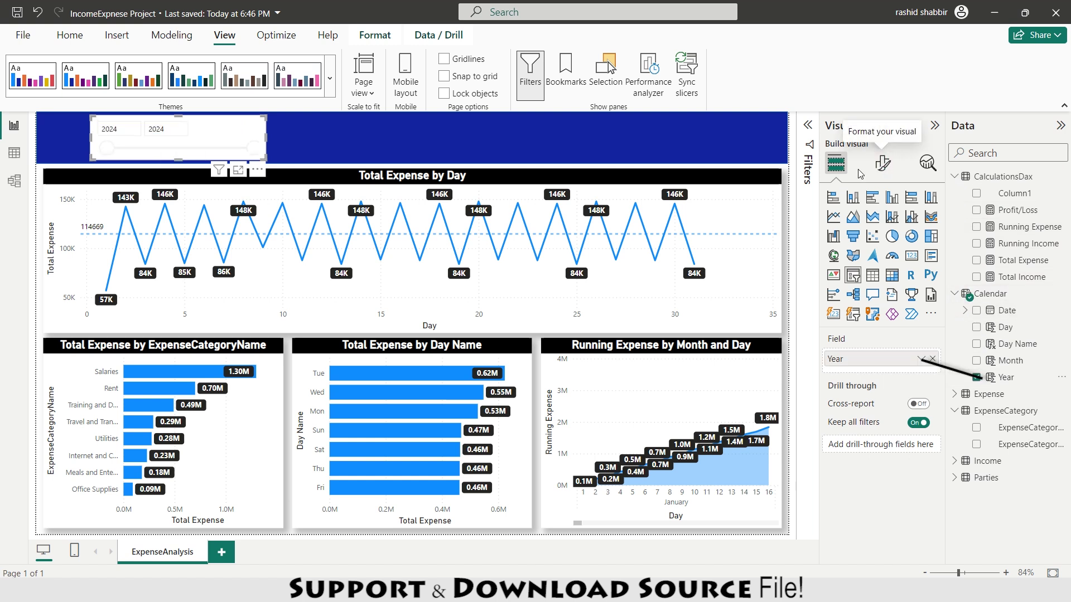
left_click(882, 164)
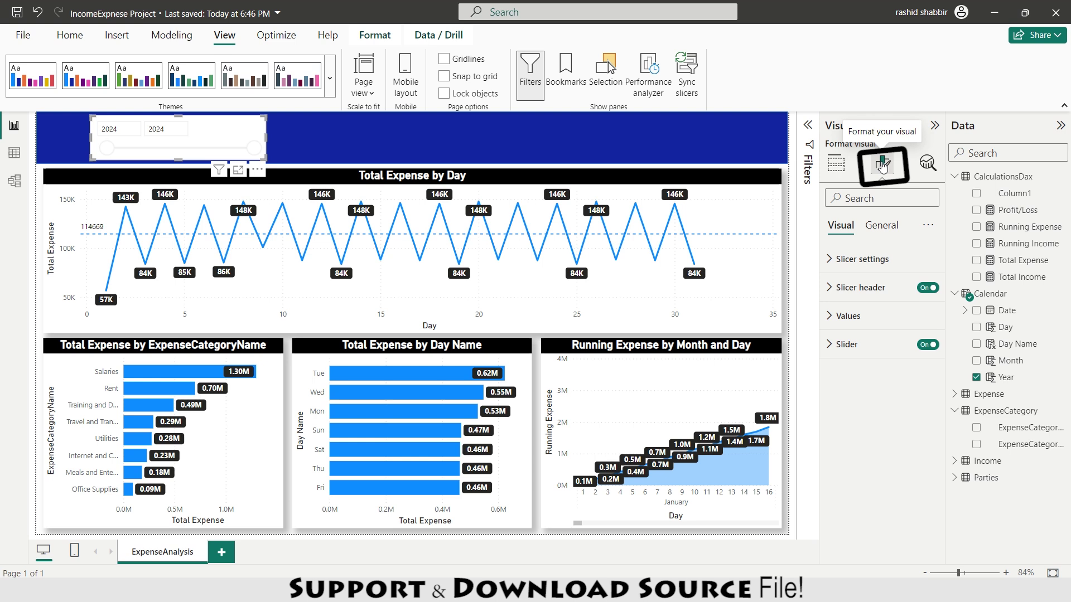
left_click(832, 260)
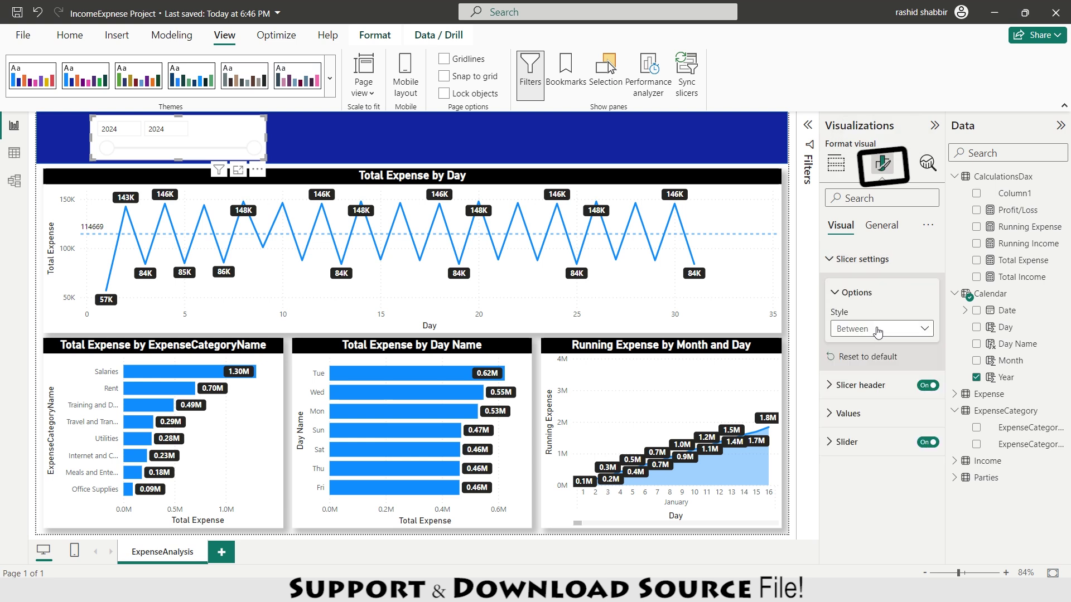
left_click(878, 329)
left_click(856, 384)
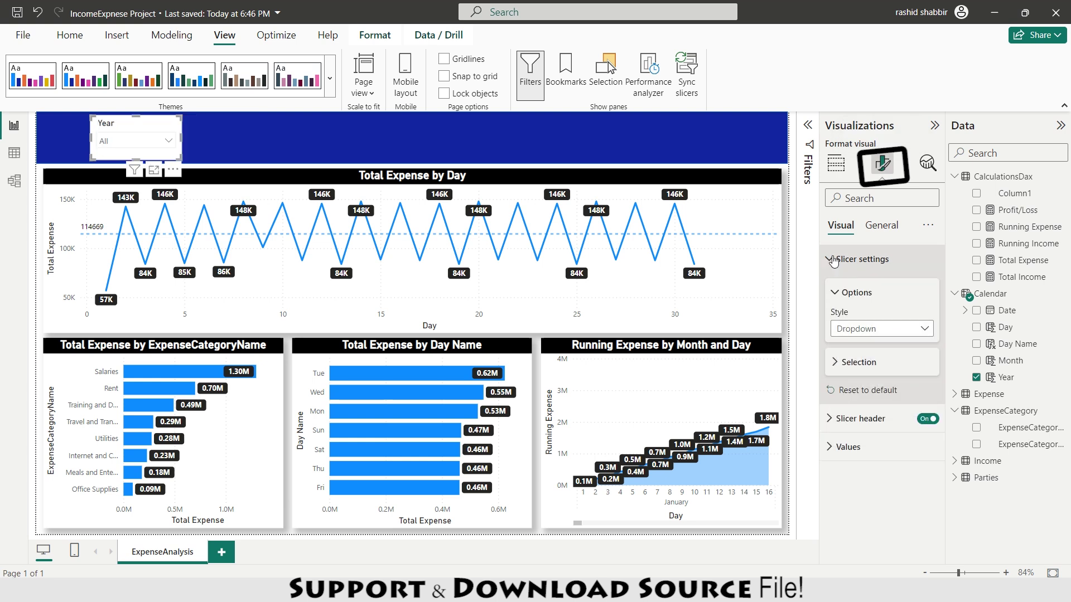
Format the Year slicer's values with a black background and bold white text.
left_click(853, 259)
left_click(847, 316)
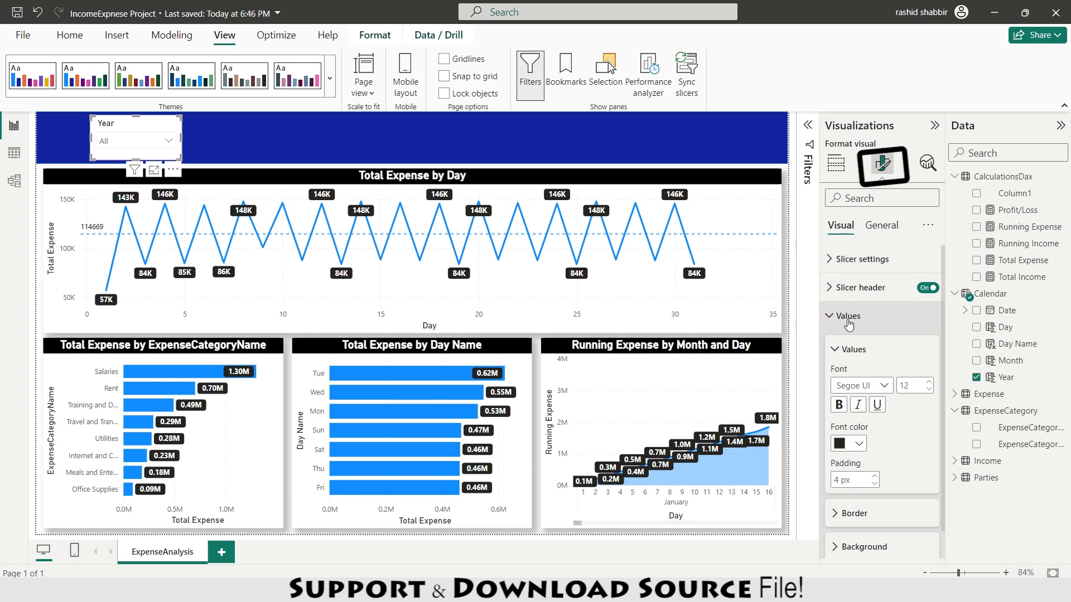
left_click(838, 548)
left_click(863, 516)
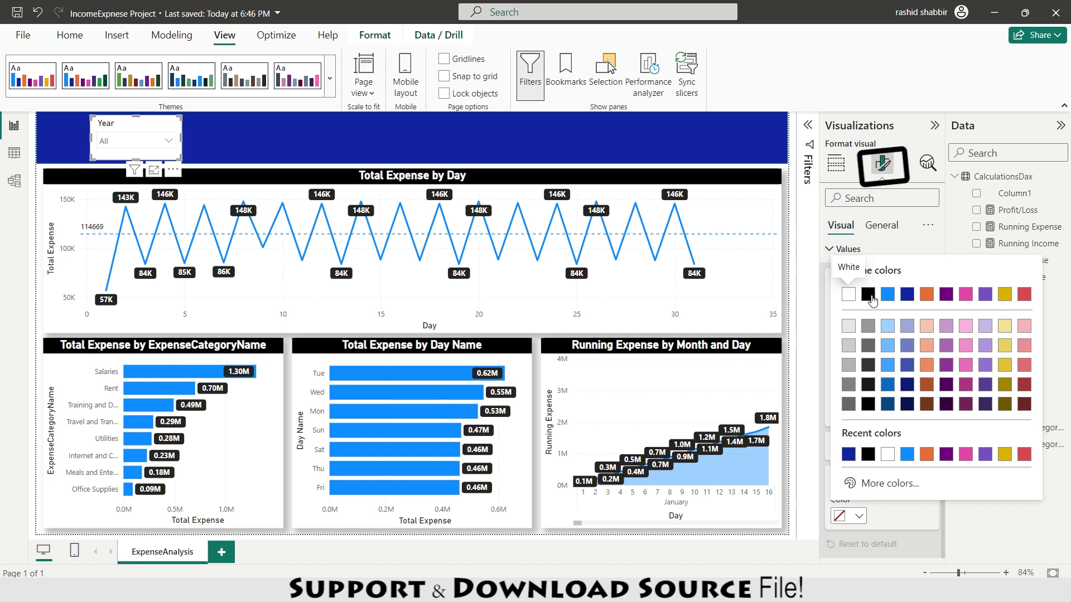
left_click(849, 284)
left_click(859, 377)
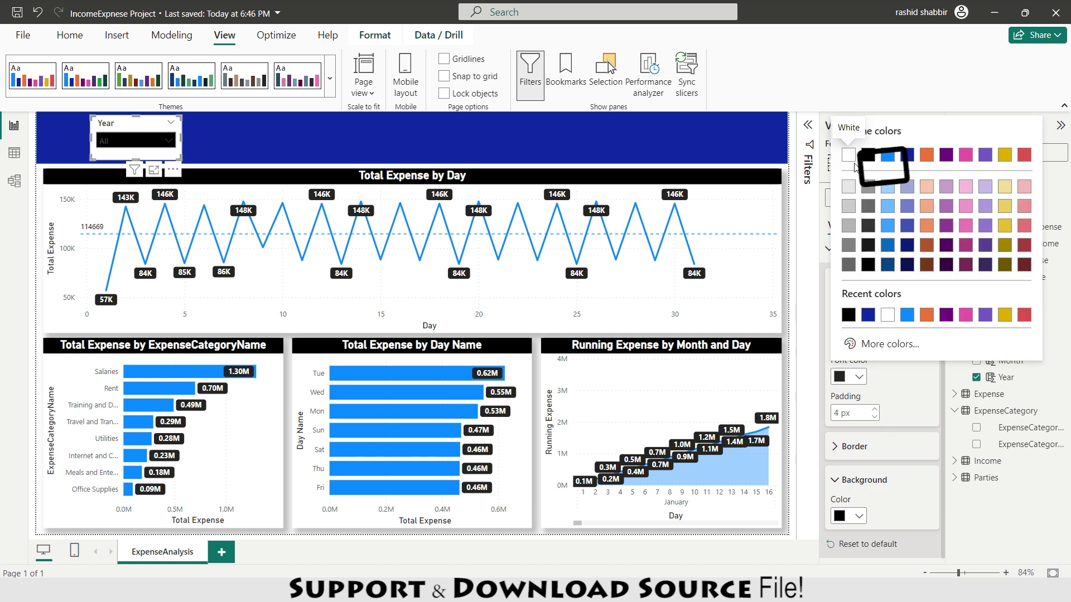
left_click(856, 167)
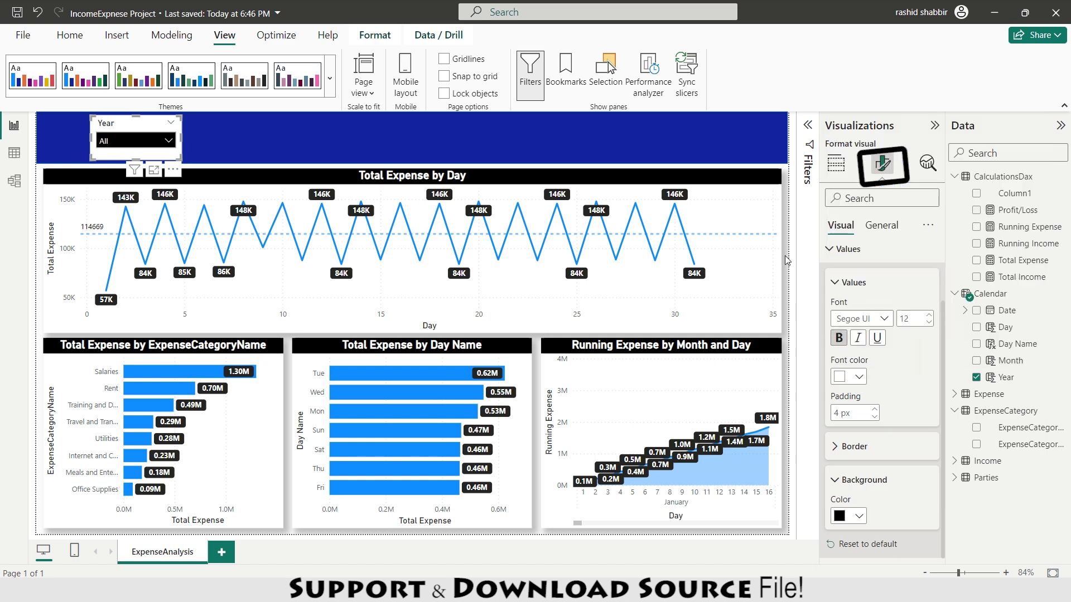
Turn on the shadow effect for the Year slicer and set the shadow offset to Inside.
left_click(881, 226)
left_click(845, 317)
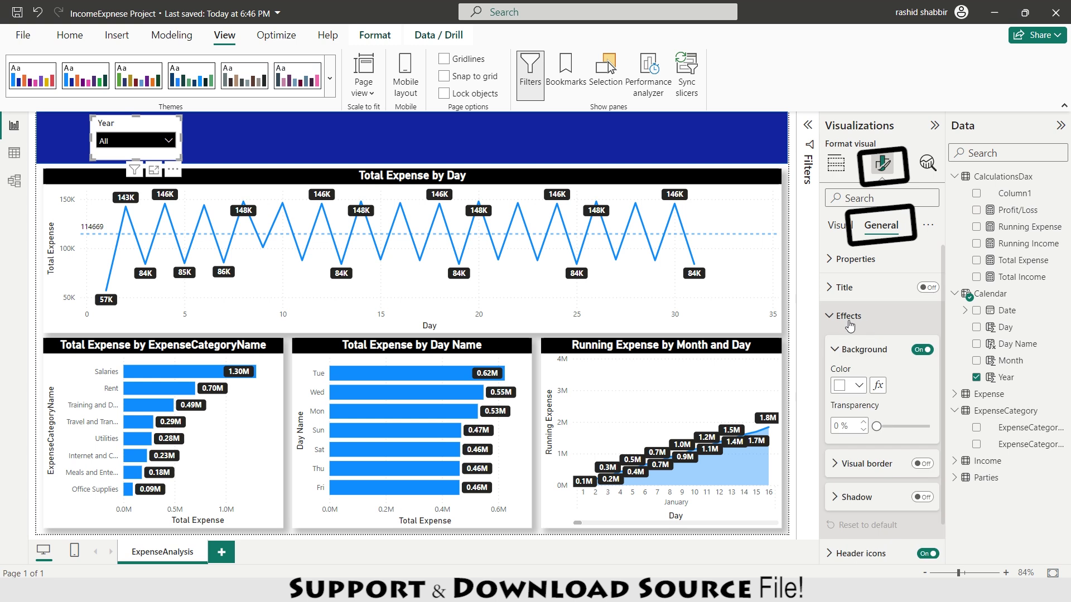
left_click(927, 498)
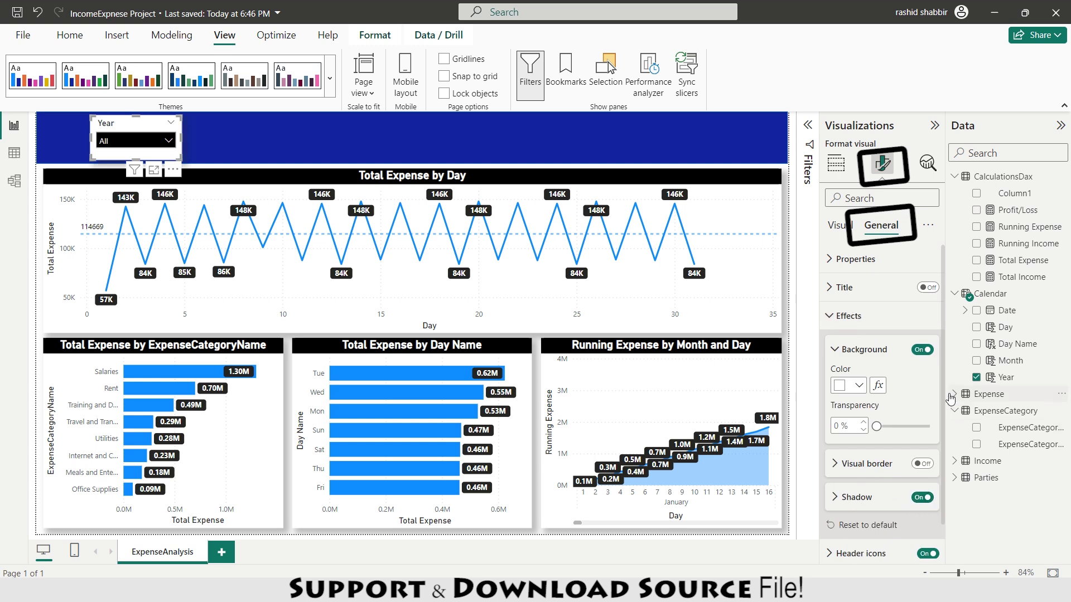
left_click(857, 497)
left_click(873, 471)
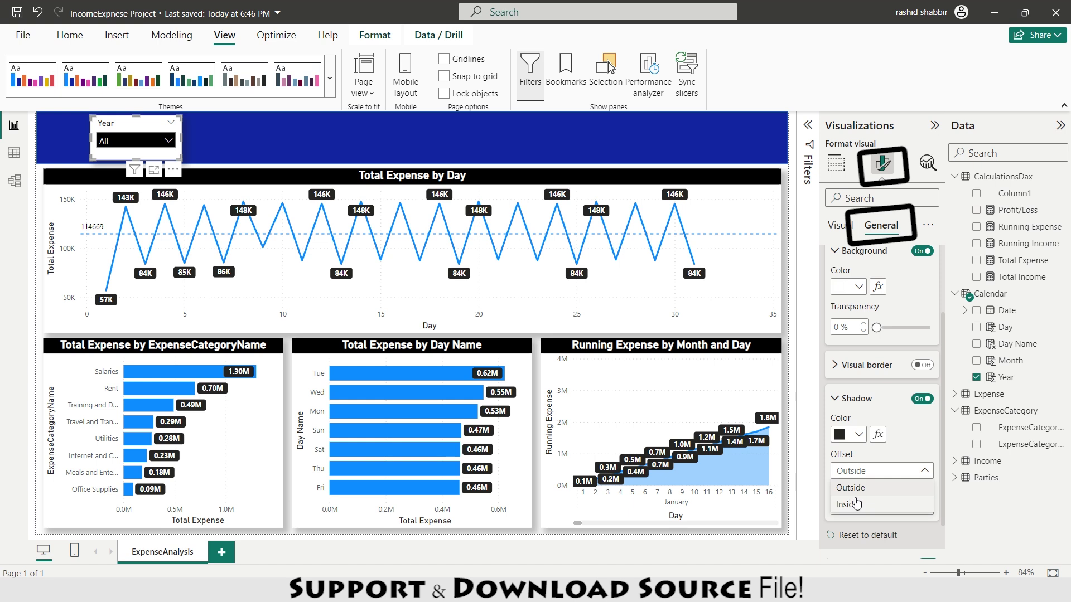
left_click(857, 504)
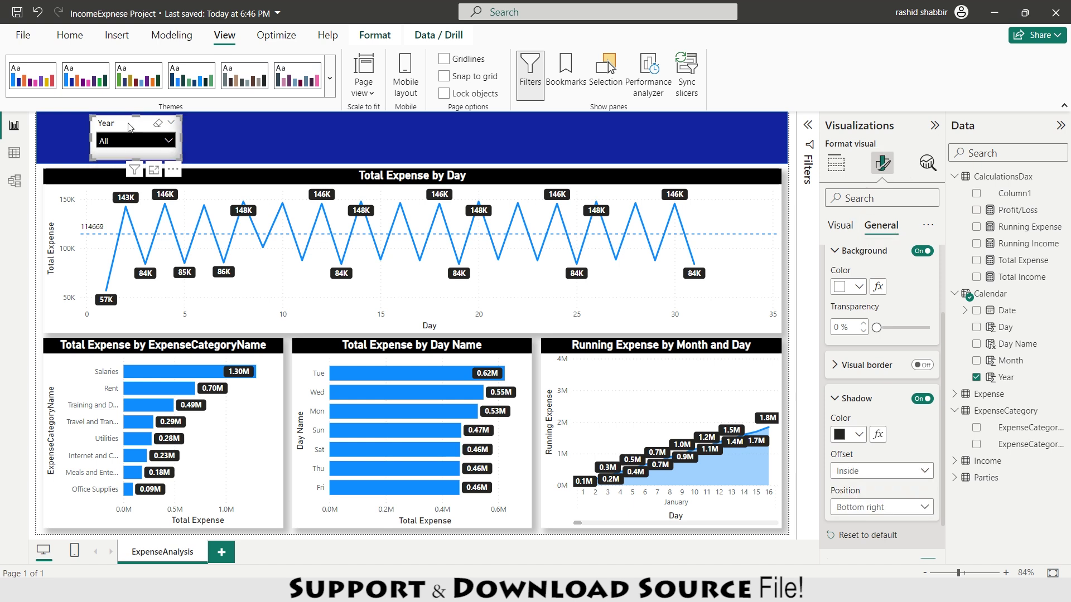
Place a copy of the Year slicer to its right and replace the copy's Year field with Calendar Month.
key("ctrl+c")
key("ctrl+v")
left_click(955, 176)
left_click(955, 294)
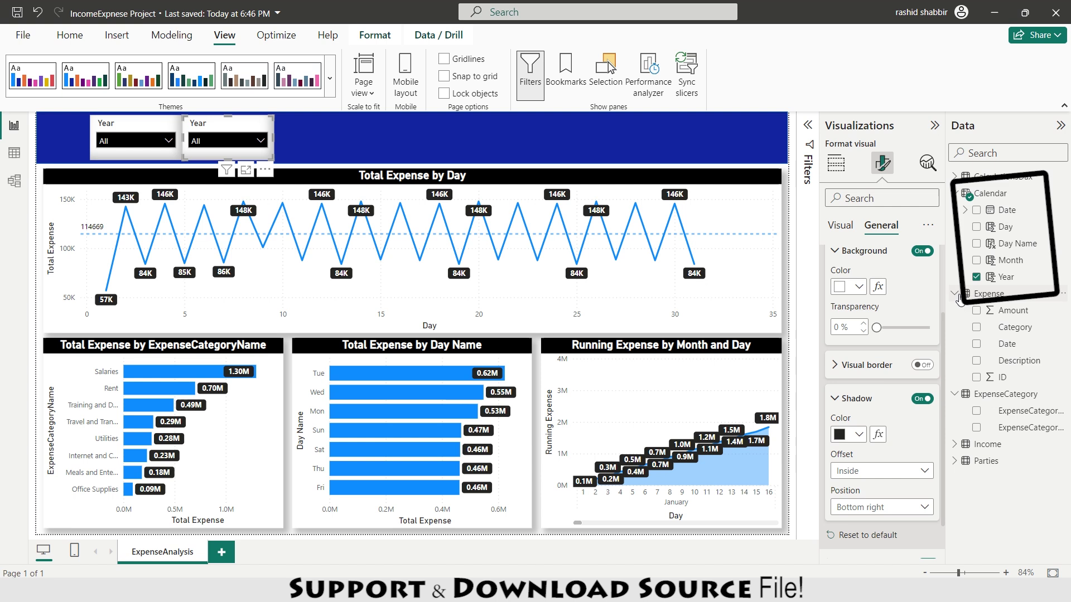
left_click(955, 294)
left_click(976, 277)
left_click(976, 260)
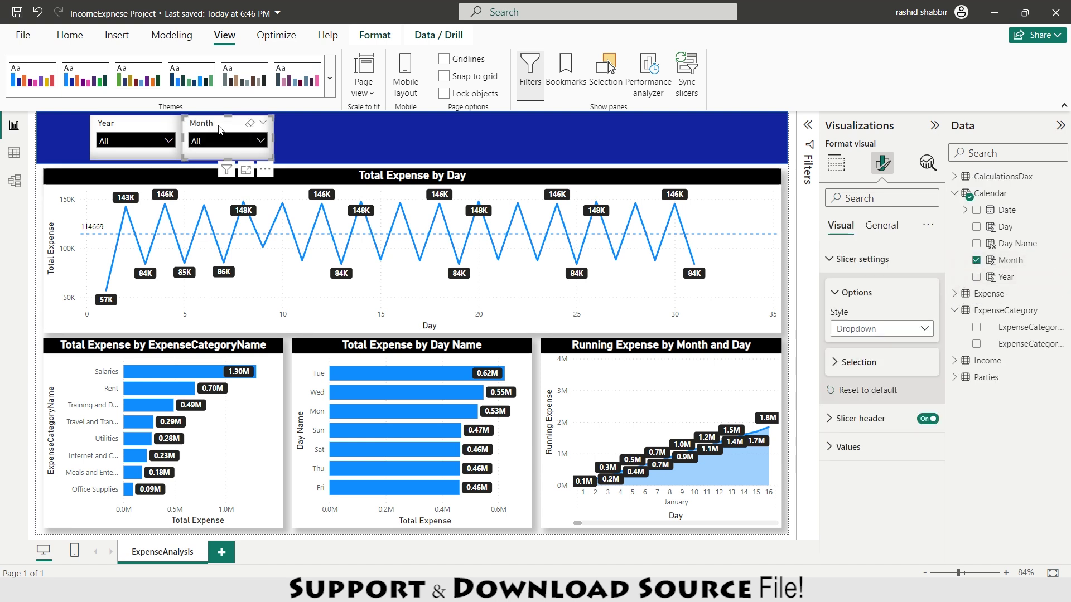
Place a copy of the Month slicer beside it and replace the copy's Month field with ExpenseCategoryName.
key("ctrl+c")
key("ctrl+v")
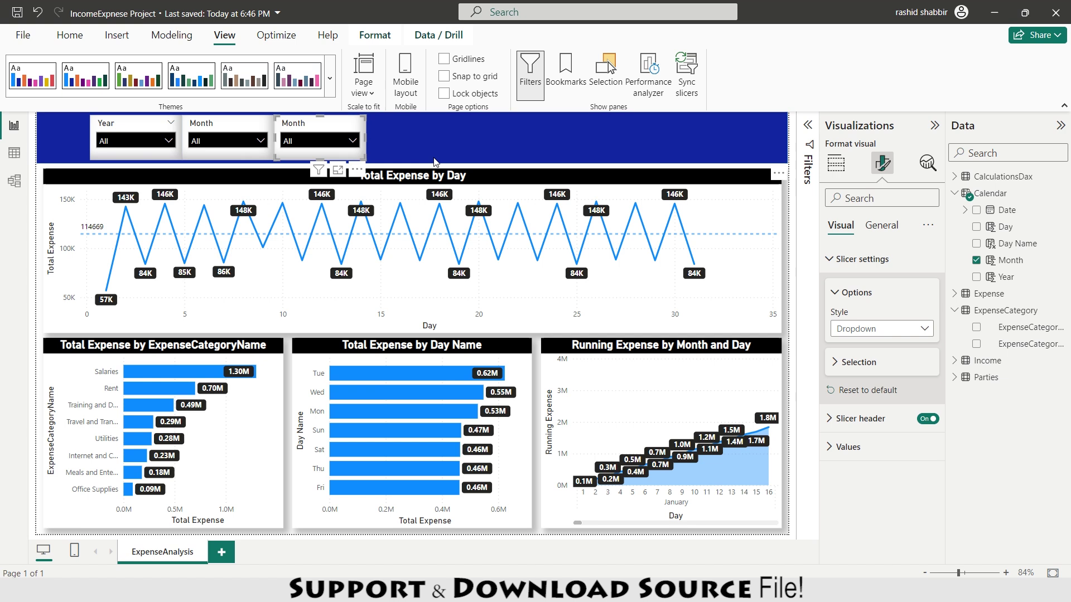
left_click(977, 260)
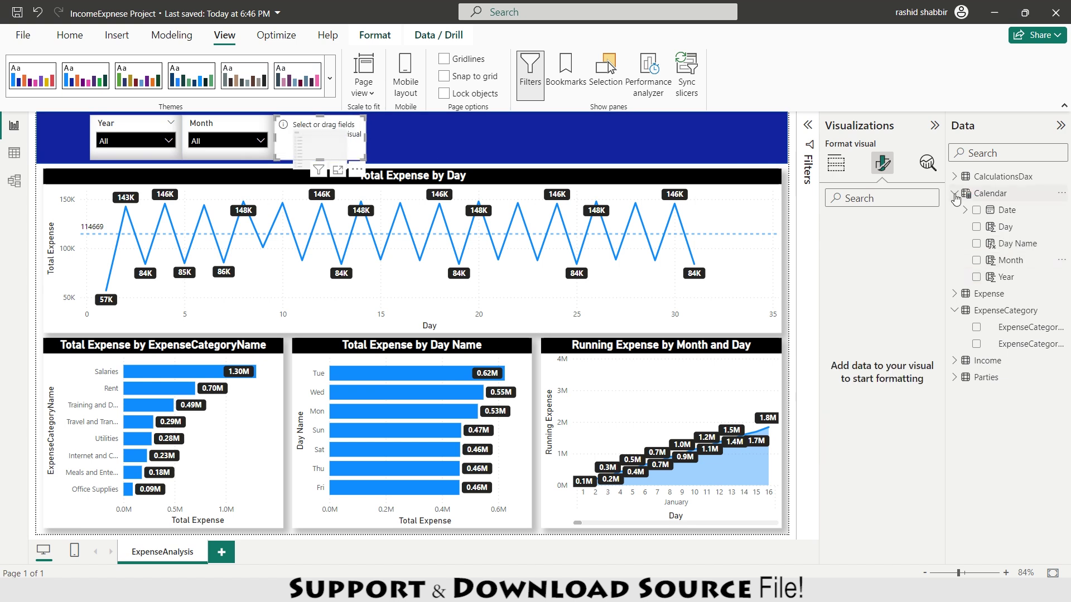
left_click(976, 260)
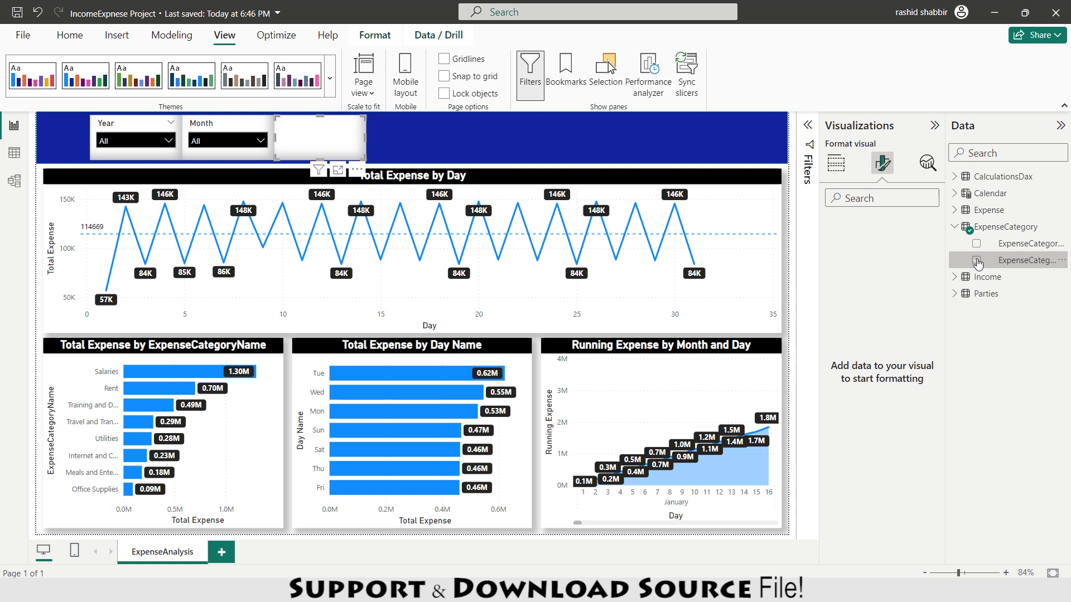
Filter the report page to year 2024 and month 1 with the banner slicers.
left_click(173, 144)
left_click(106, 156)
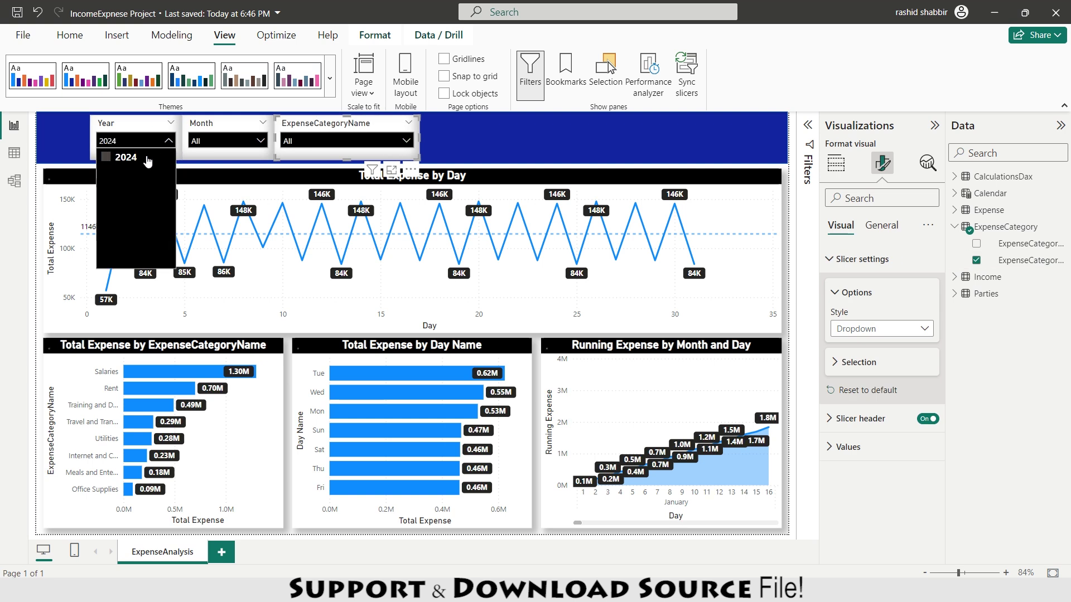
left_click(260, 141)
left_click(198, 157)
Filter the report page to the Rent category with the ExpenseCategoryName slicer.
left_click(372, 141)
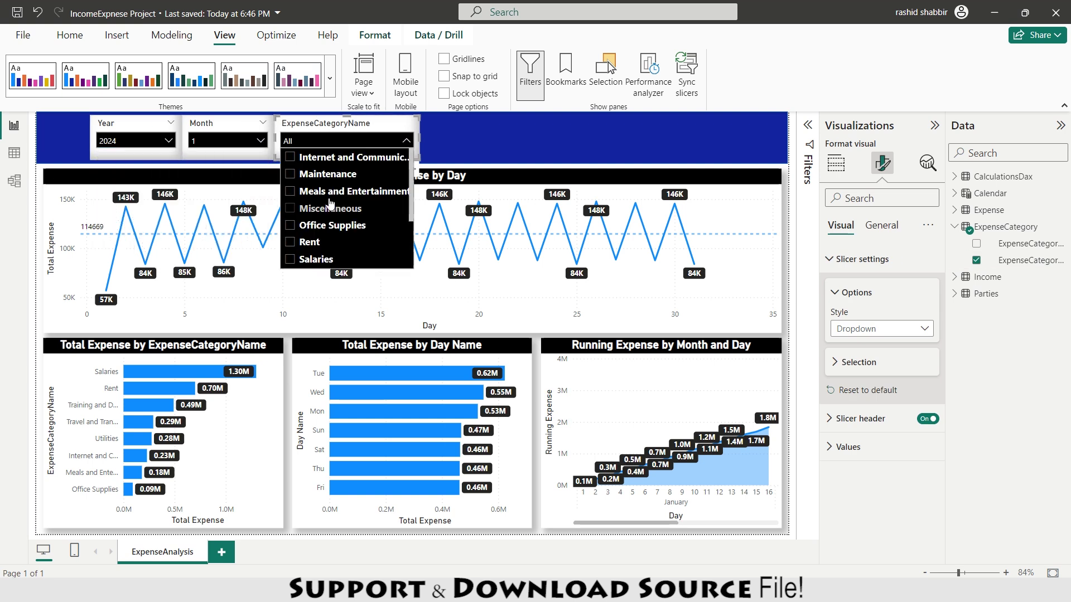
left_click(295, 243)
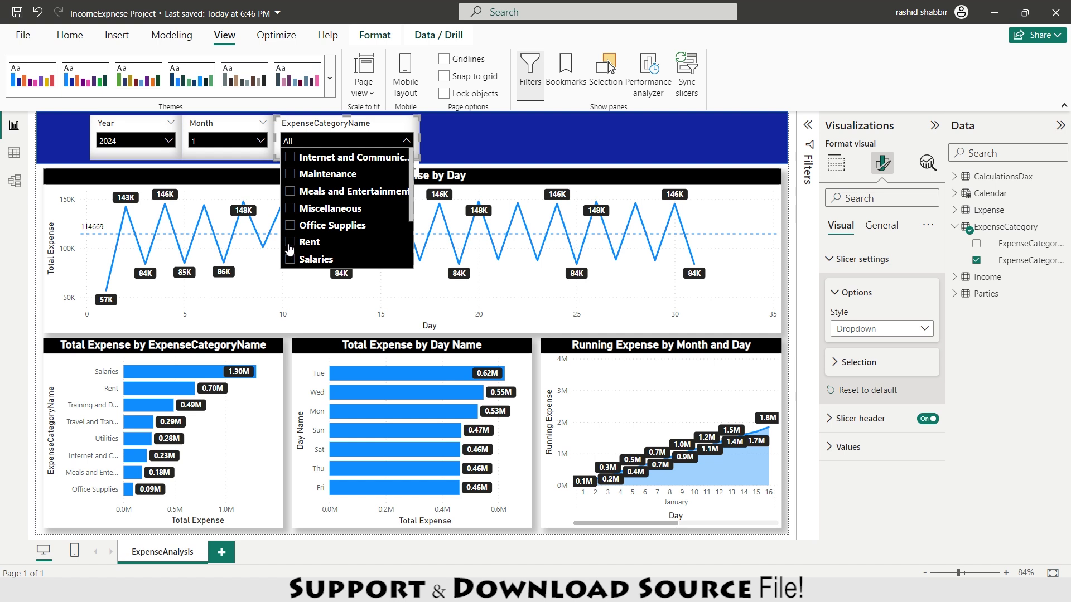
left_click(179, 172)
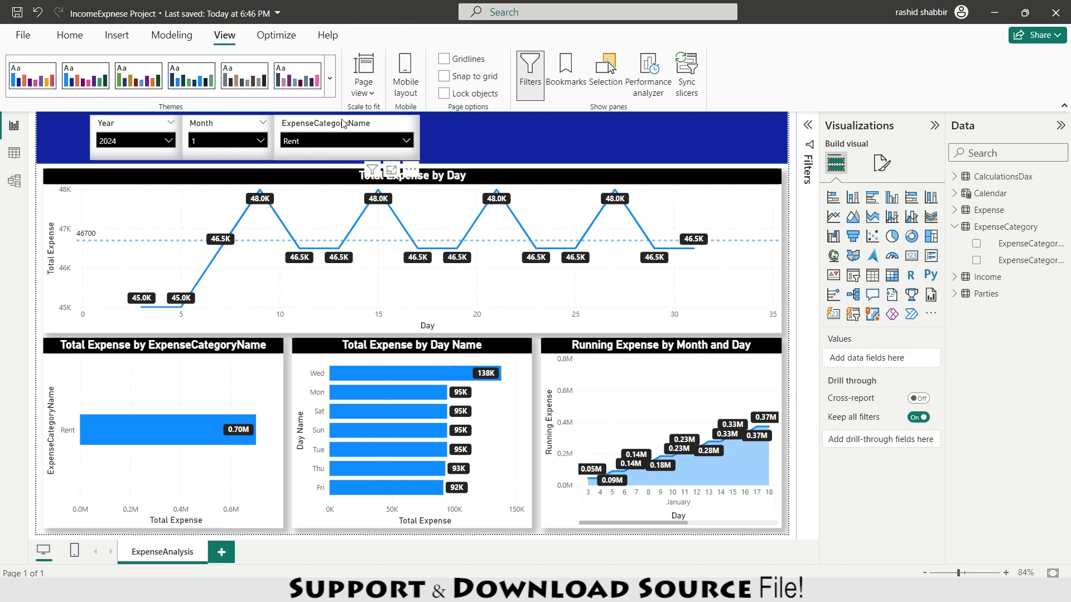
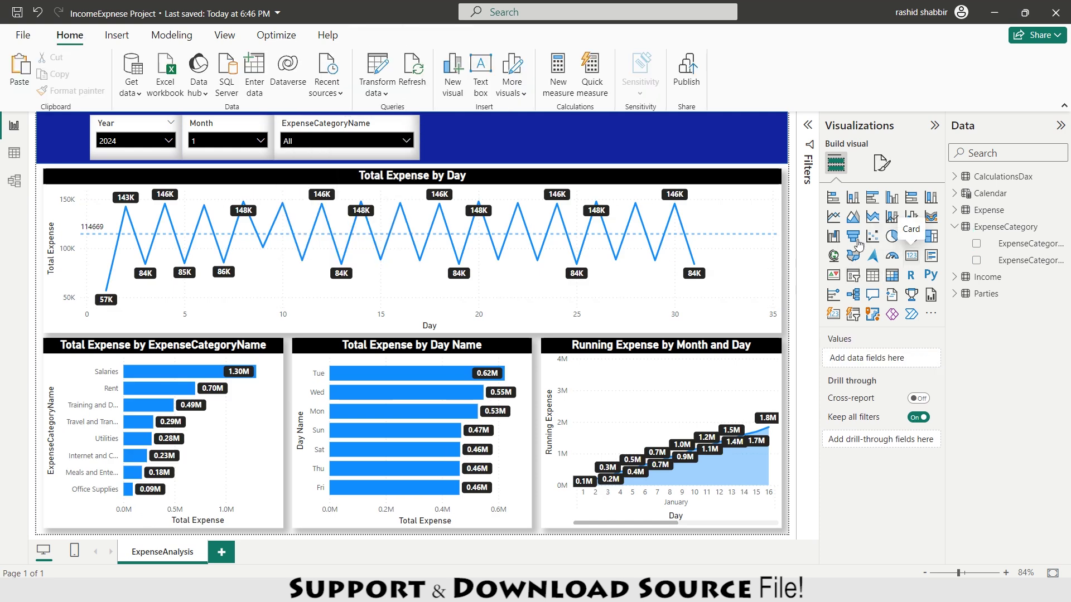
Add a card visual to the banner and assign the Total Expense measure to it.
left_click(911, 256)
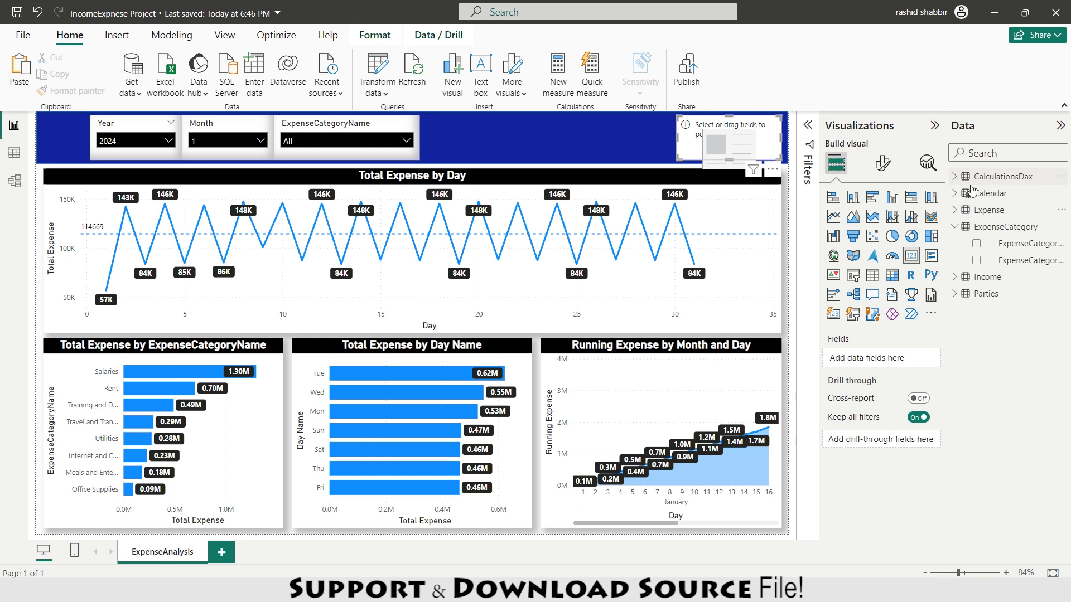
left_click(955, 179)
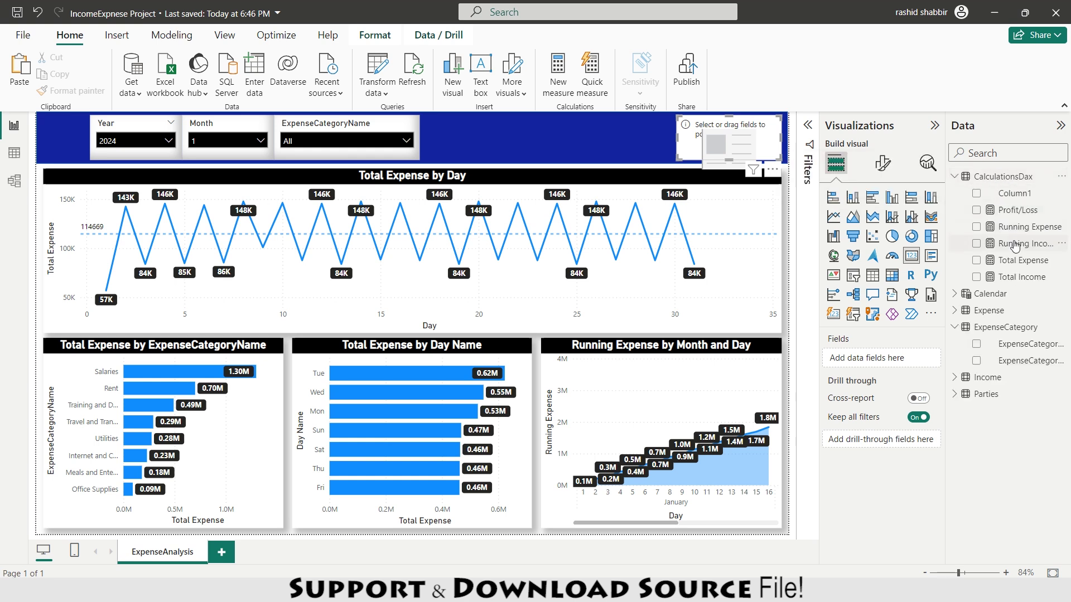
left_click_drag(1017, 265, 856, 357)
Set the Total Expense card's callout value to font size 20 with 2 decimal places.
left_click(882, 163)
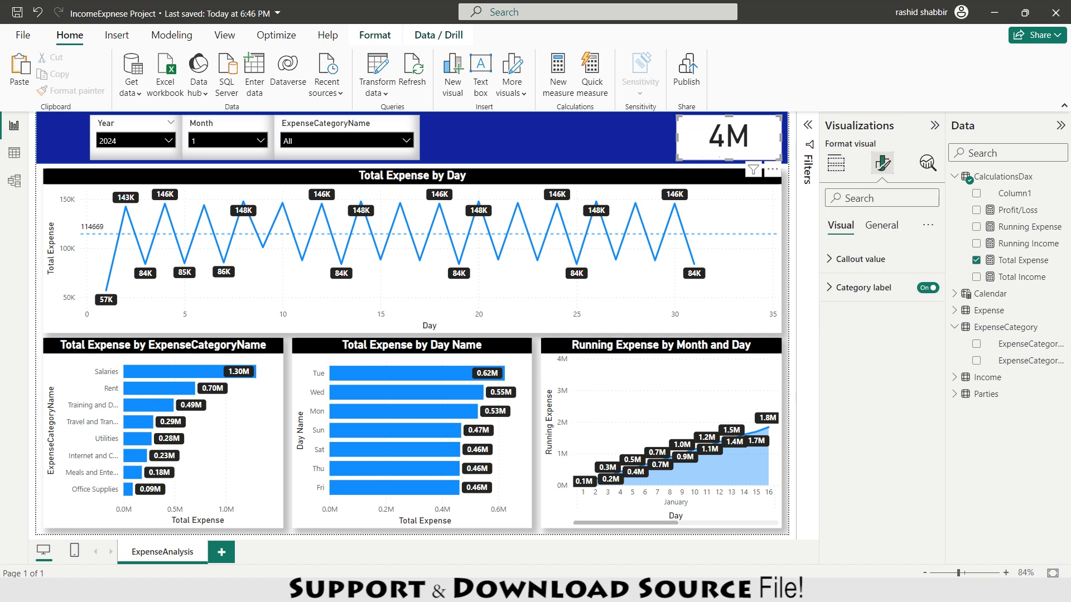
left_click(835, 270)
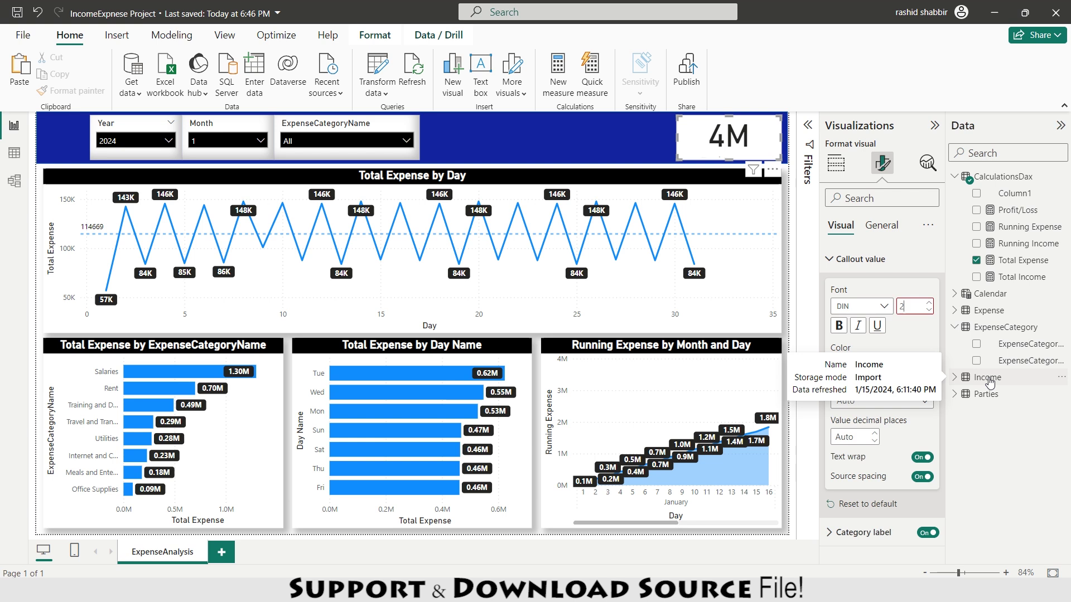
type("20")
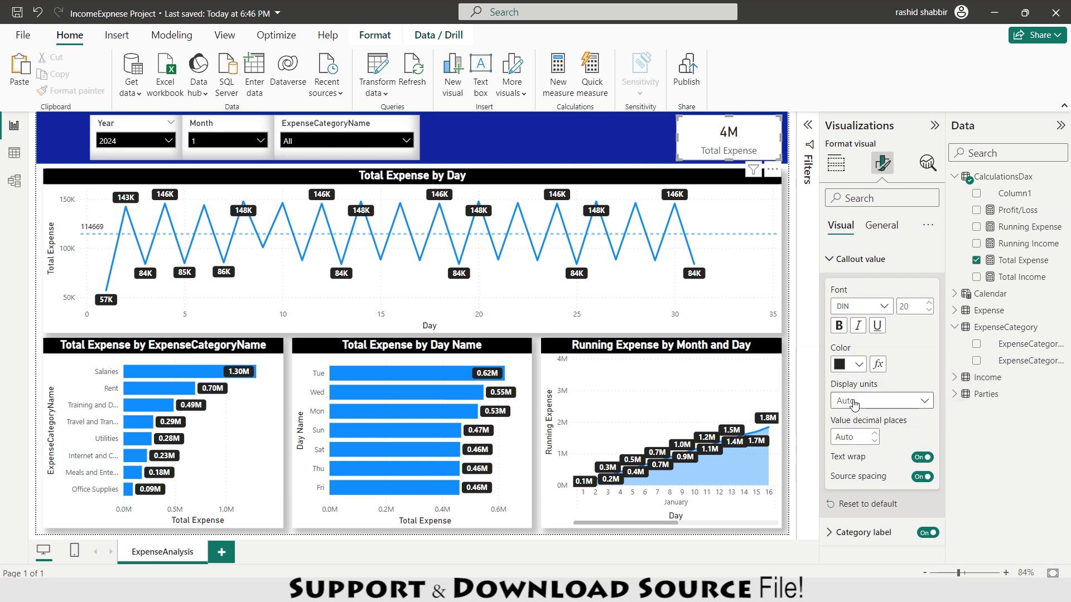
left_click(849, 437)
type("2")
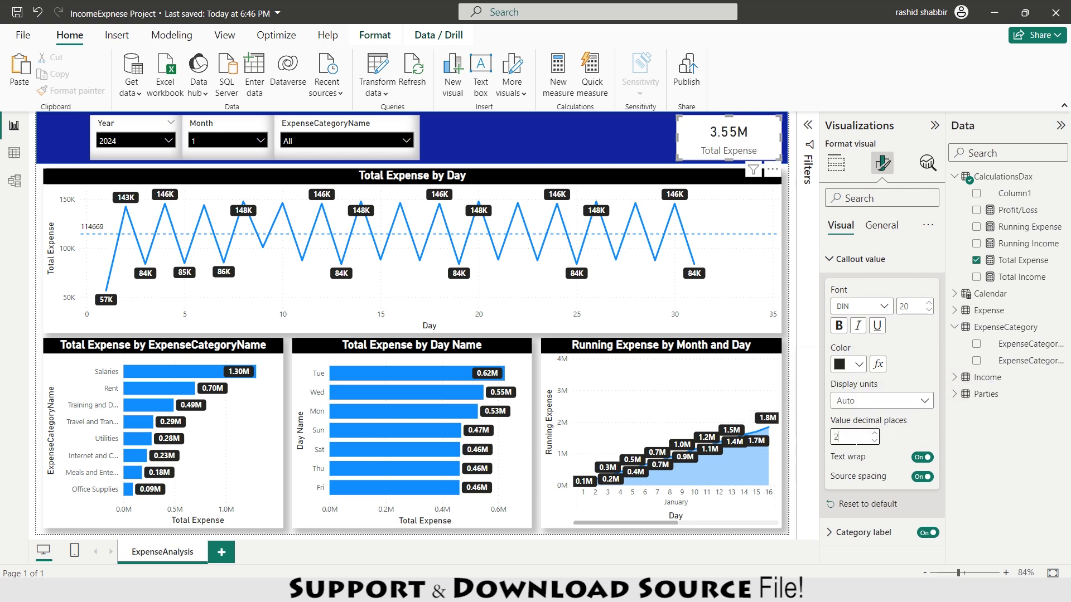
left_click(672, 164)
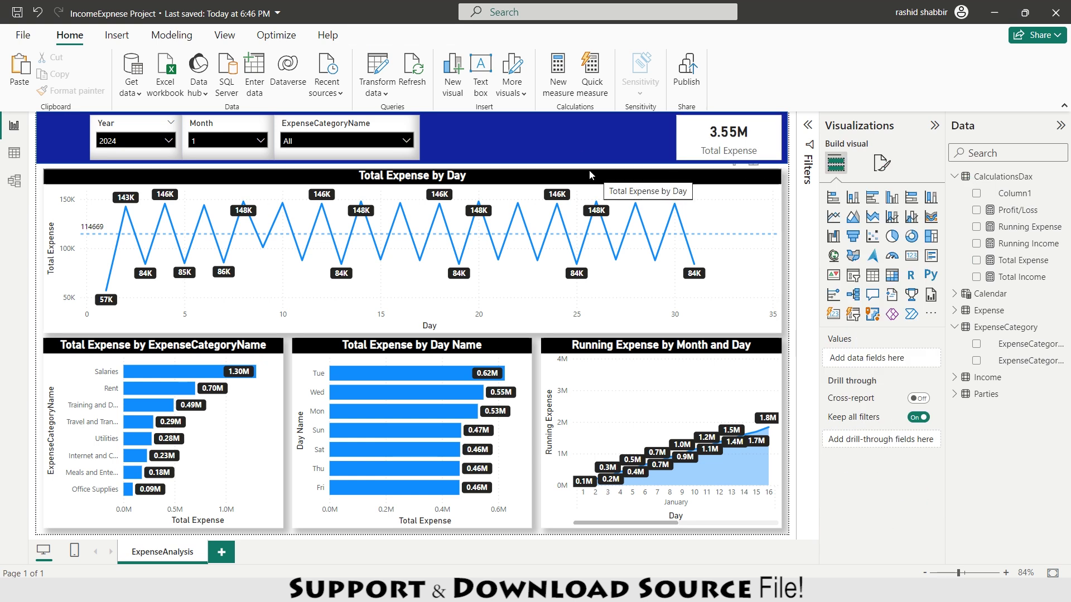
Check how selecting the Salaries bar and the Tue bar affects the other visuals, clearing each selection.
left_click(146, 378)
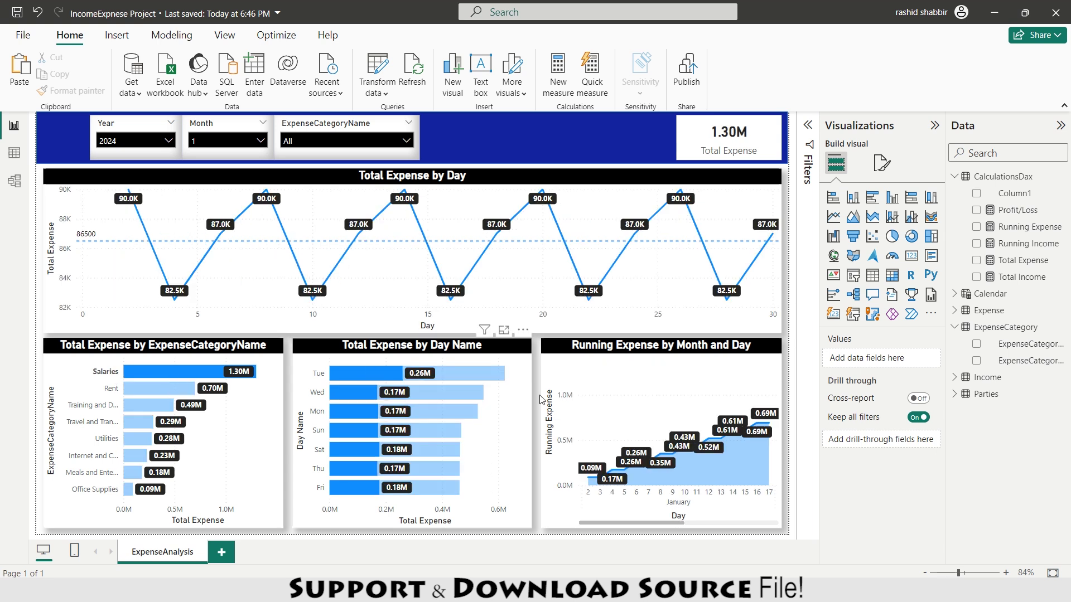
left_click(162, 373)
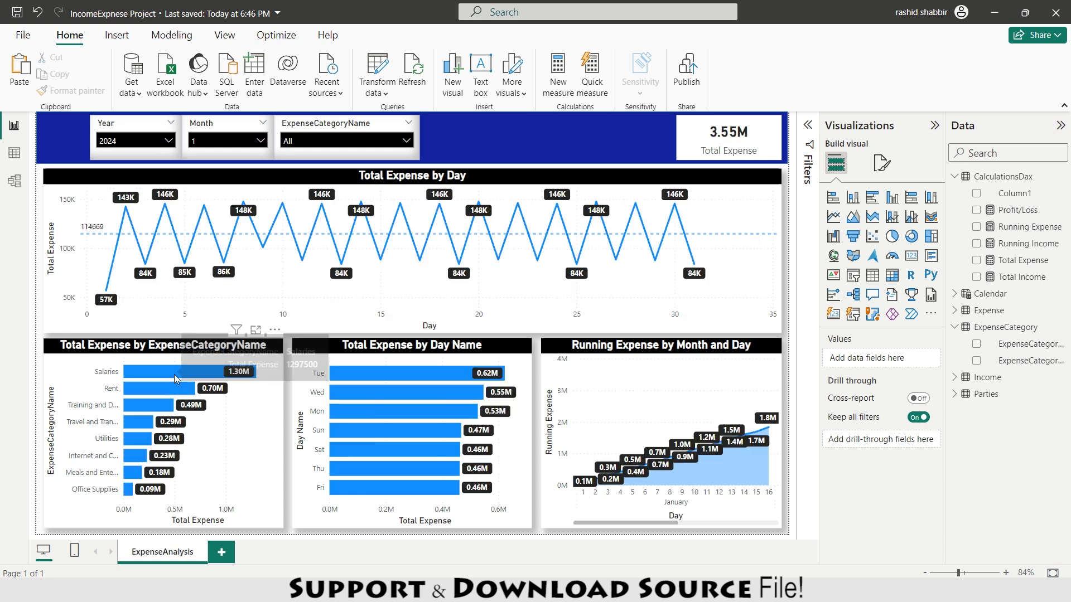
left_click(364, 374)
left_click(362, 379)
Turn on Edit interactions and set each of the four charts to filter the other visuals instead of highlighting them.
left_click(216, 350)
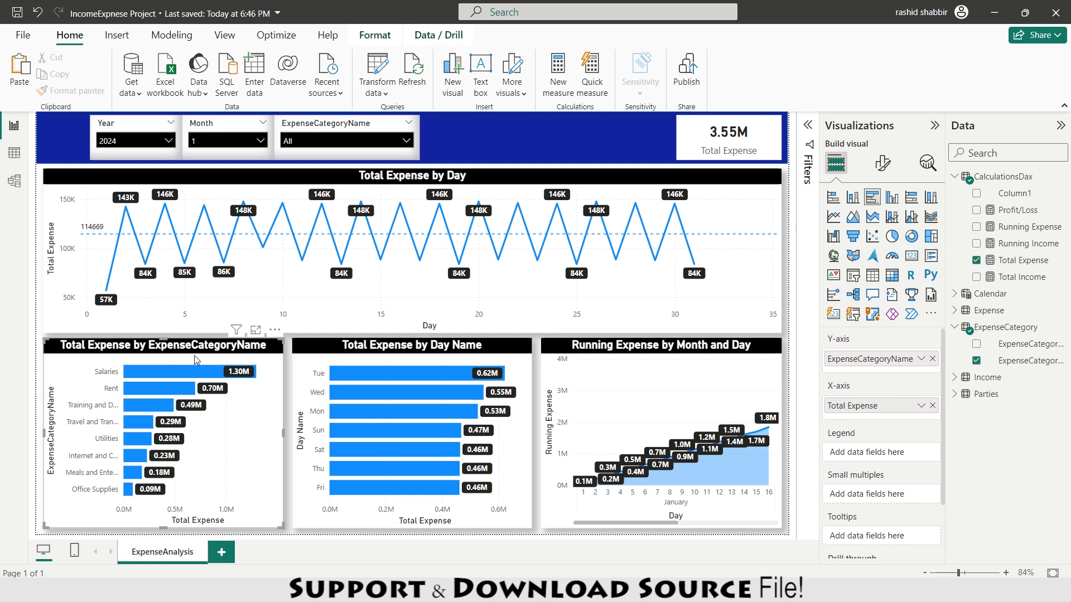
left_click(370, 35)
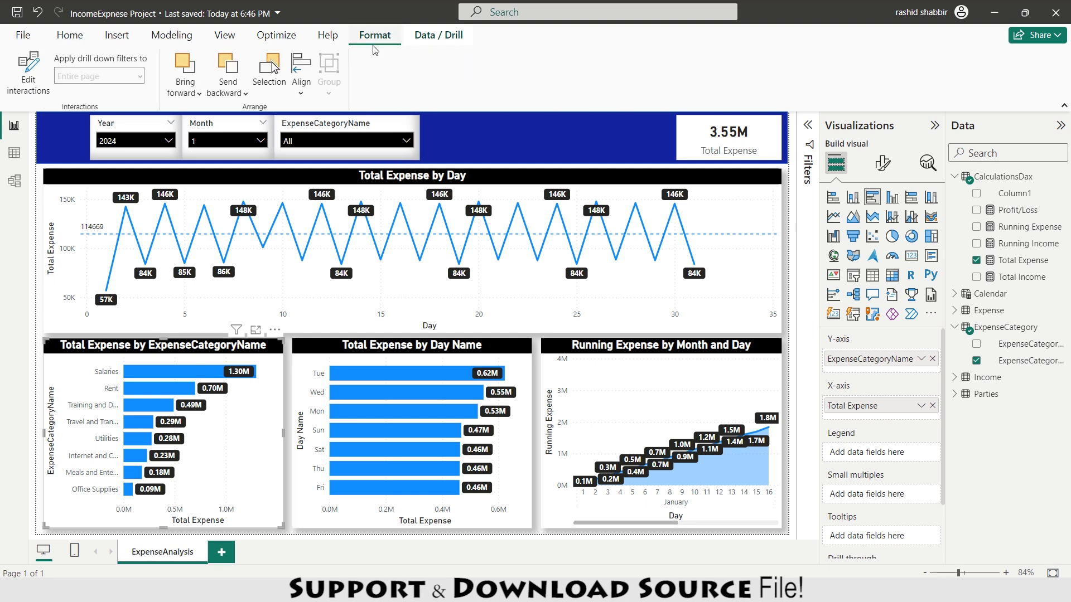
left_click(33, 81)
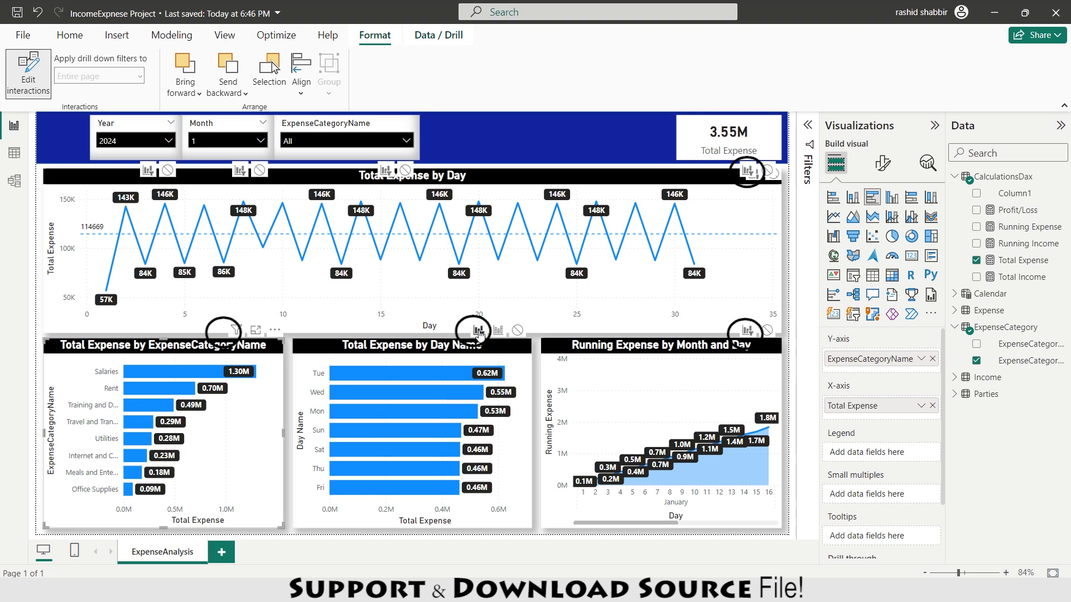
left_click(394, 349)
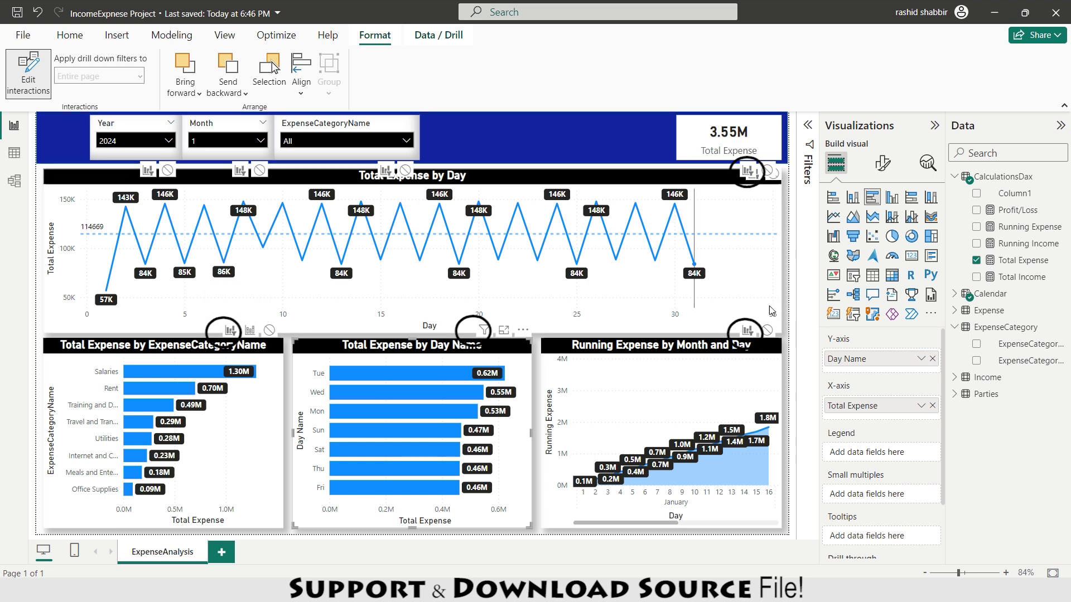
left_click(603, 348)
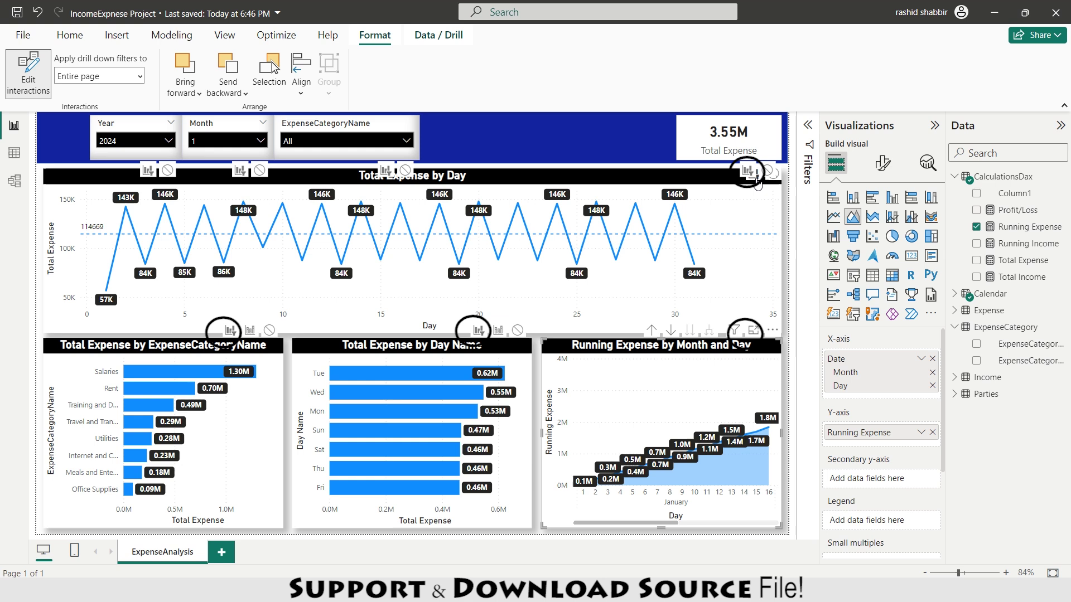
left_click(513, 182)
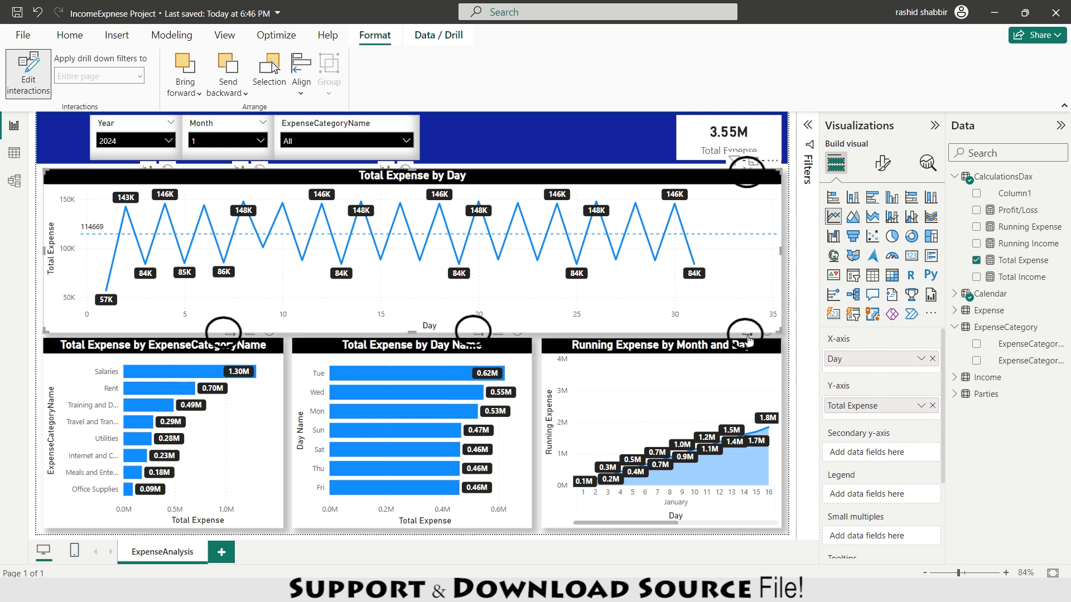
Test the filter interactions with the Salaries category bar and the Tue day bar, and clear the selection.
left_click(208, 349)
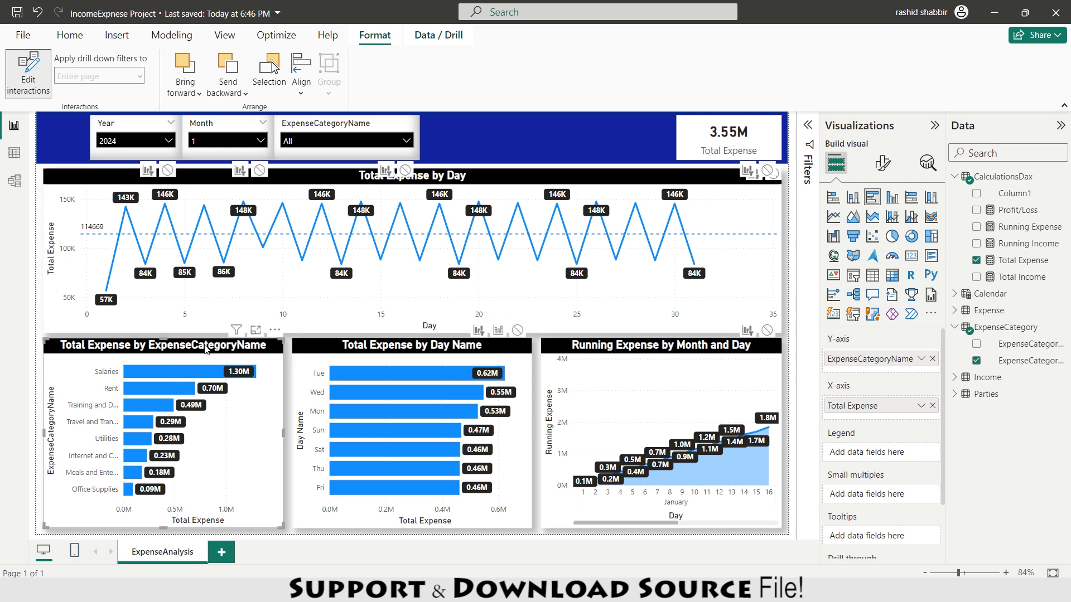
left_click(139, 374)
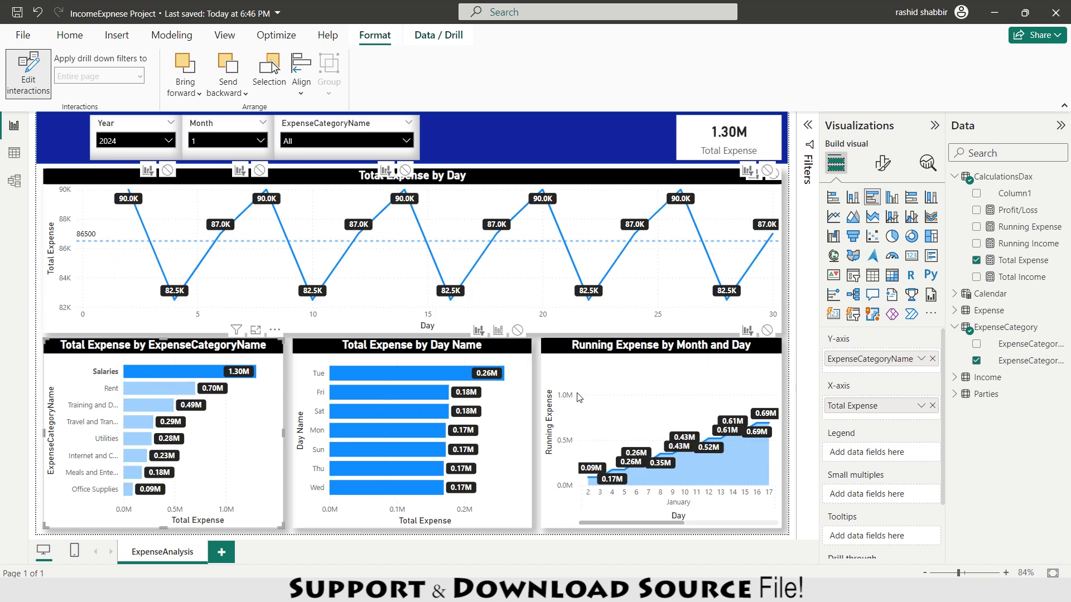
left_click(357, 377)
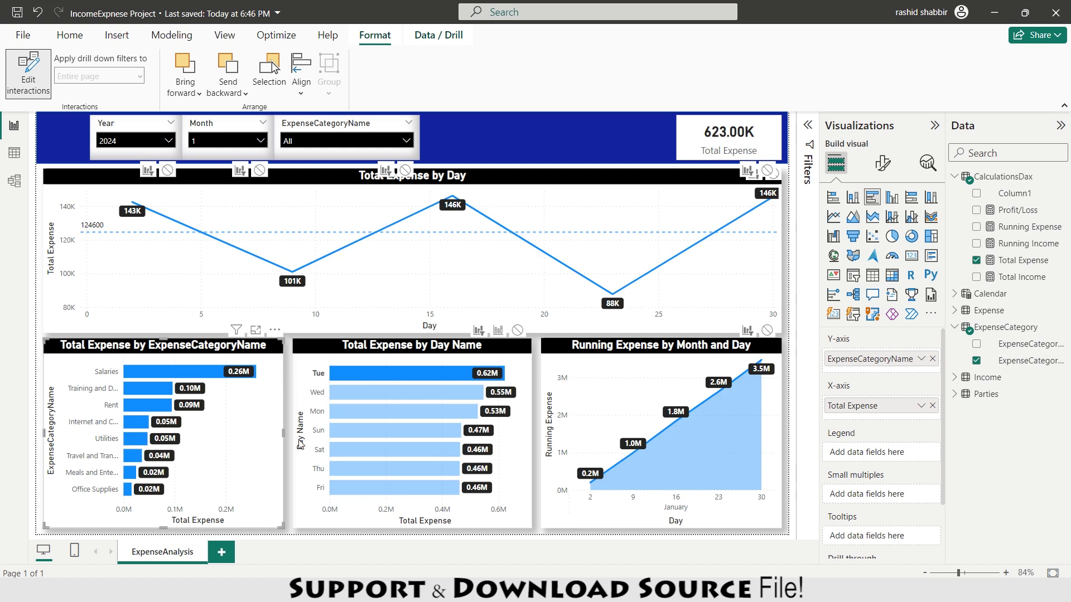
left_click(287, 348)
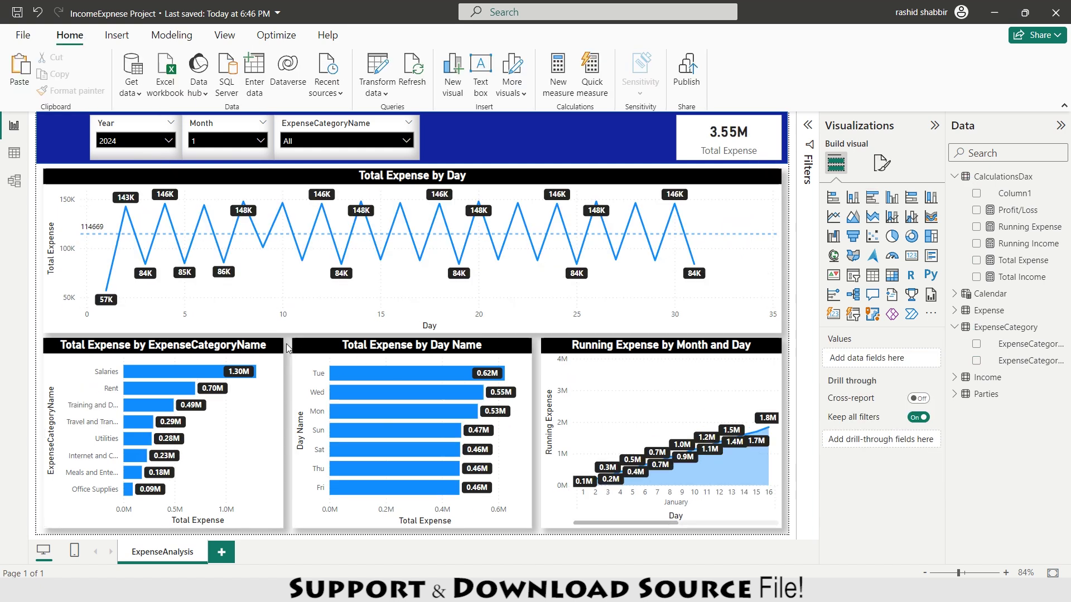
Duplicate the ExpenseAnalysis page and rename the copy IncomeAnalysis.
right_click(190, 552)
left_click(208, 524)
double_click(275, 552)
type("IncomeAnalysis")
key("Return")
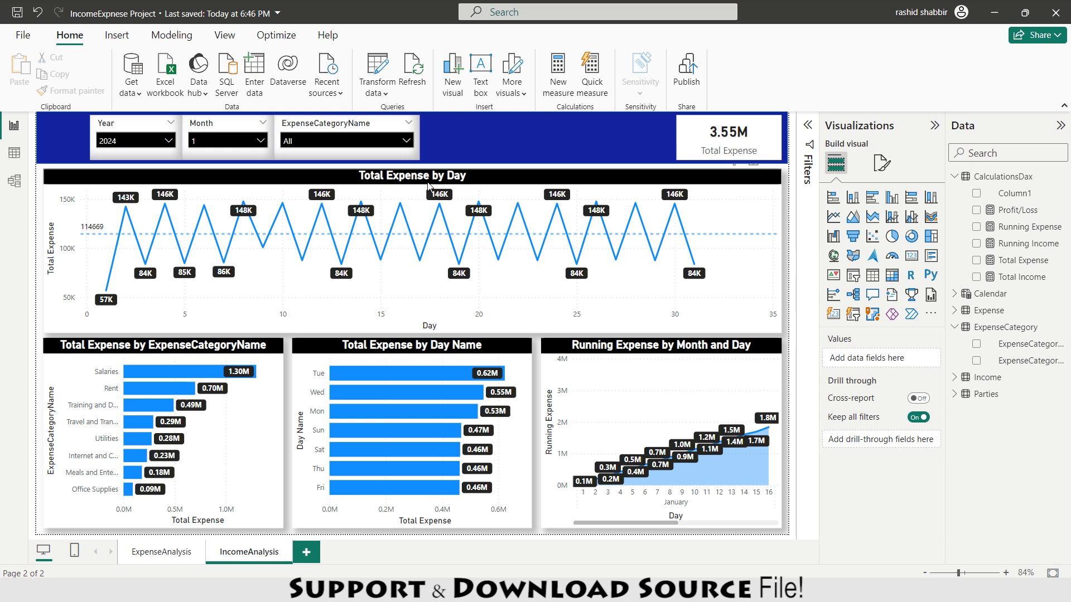
Replace Total Expense with Total Income on the Y-axis of the daily line chart.
left_click(327, 228)
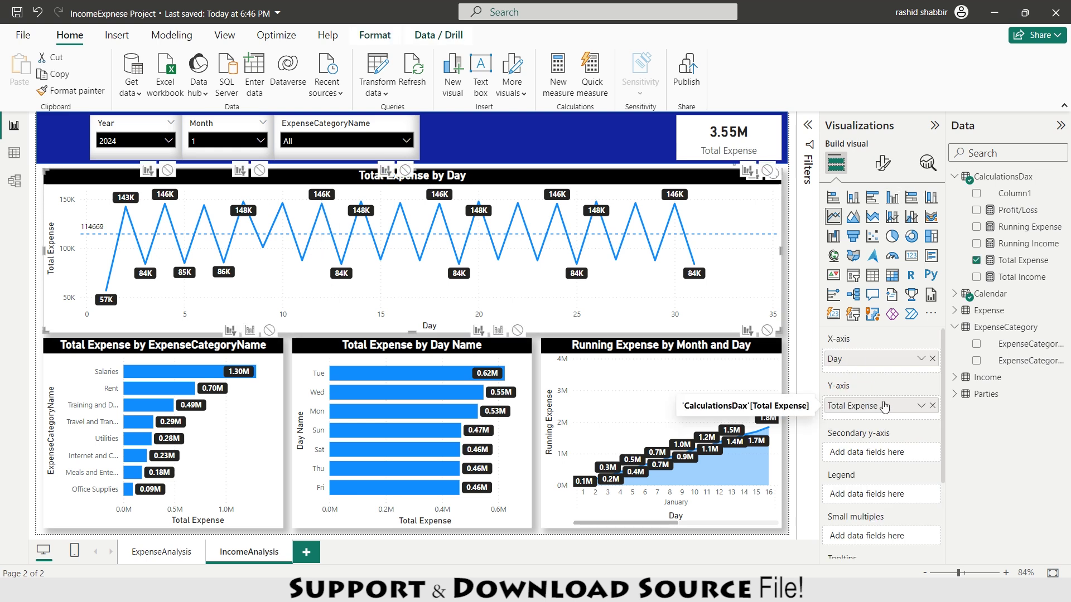
left_click(932, 405)
left_click_drag(1019, 276, 870, 405)
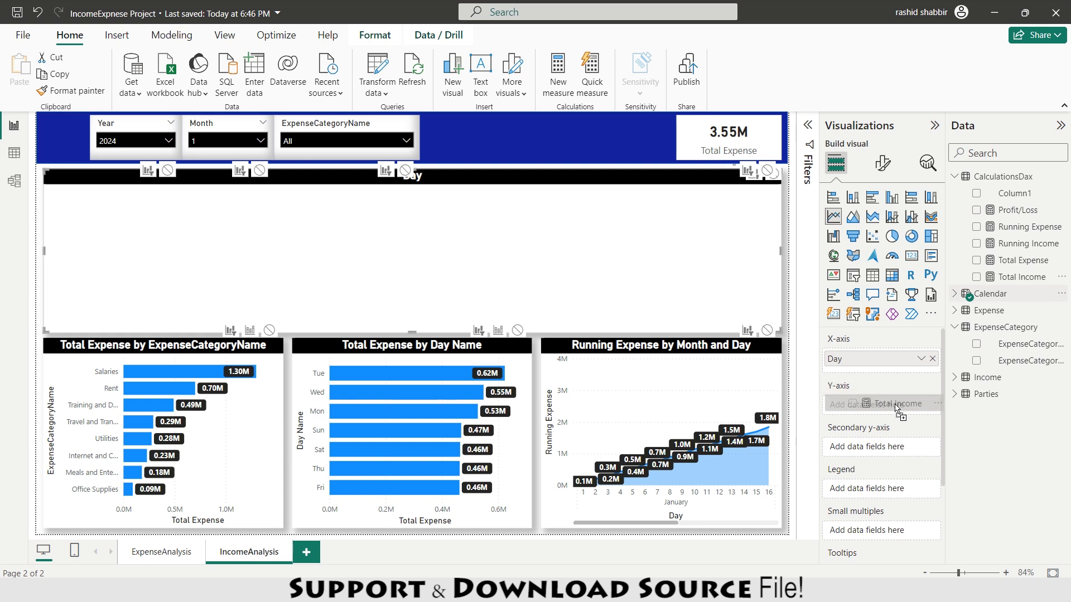
Change the expense category bar chart to show Total Income by the Parties table's PartyName field.
left_click(178, 350)
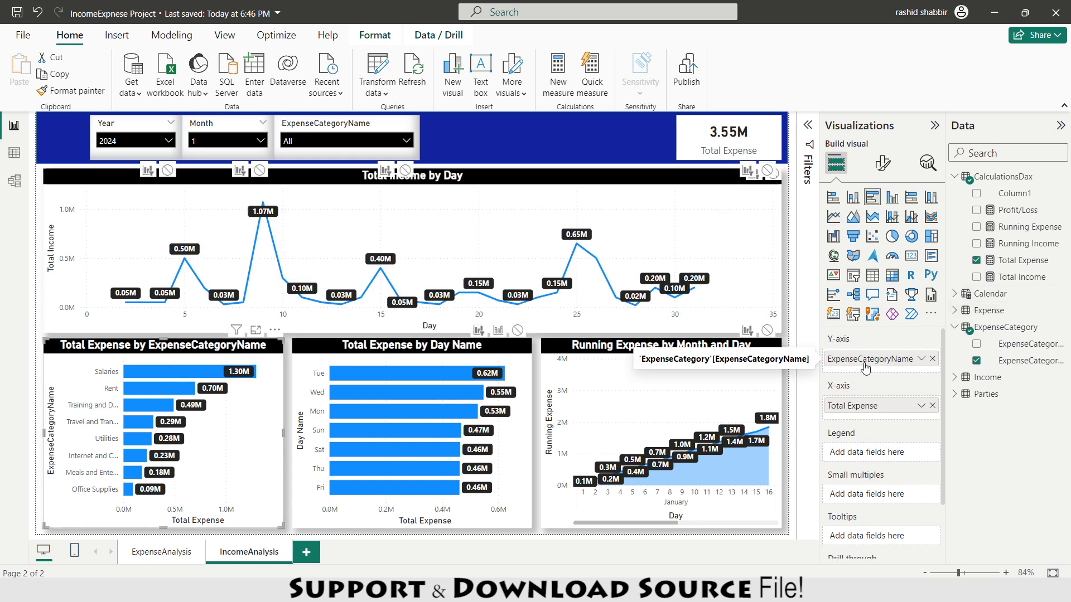
left_click(933, 359)
left_click(955, 394)
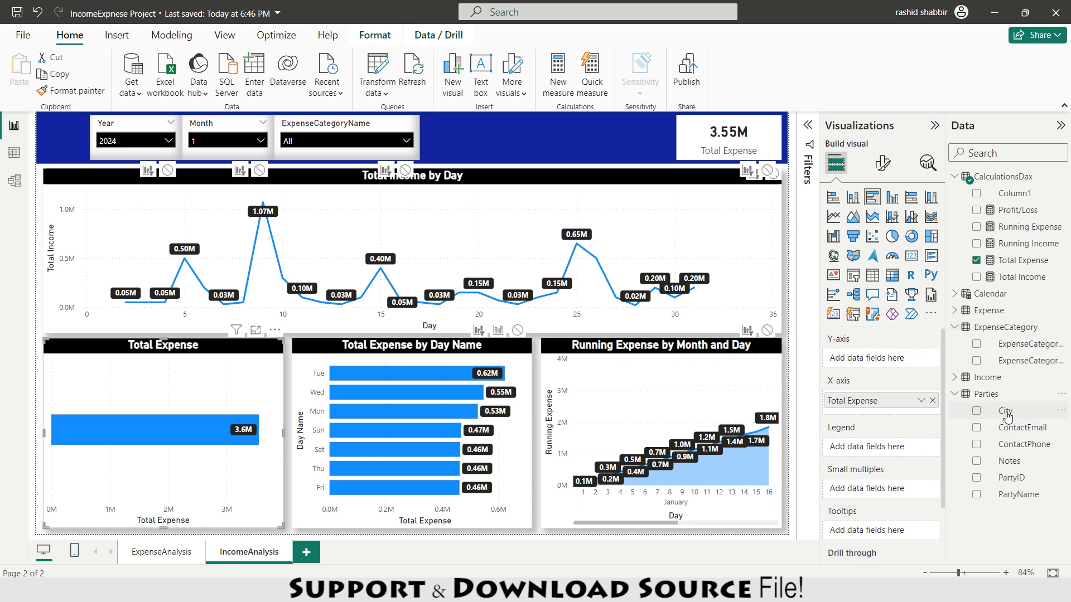
left_click_drag(1018, 494, 876, 360)
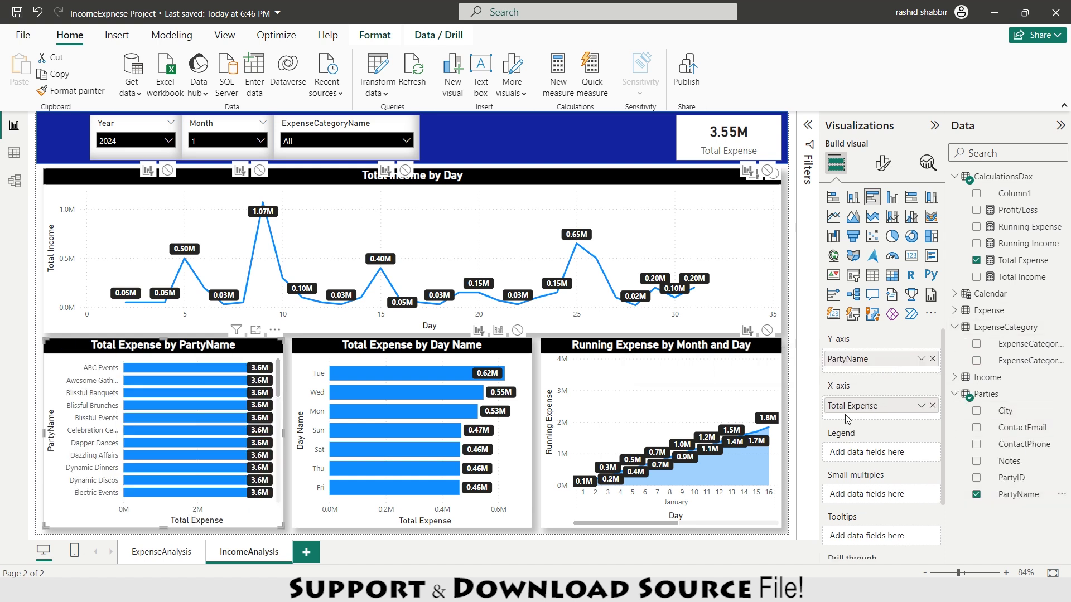
left_click(932, 405)
left_click_drag(1013, 277, 882, 406)
Replace Total Expense with Total Income on the X-axis of the Day Name bar chart.
left_click(400, 350)
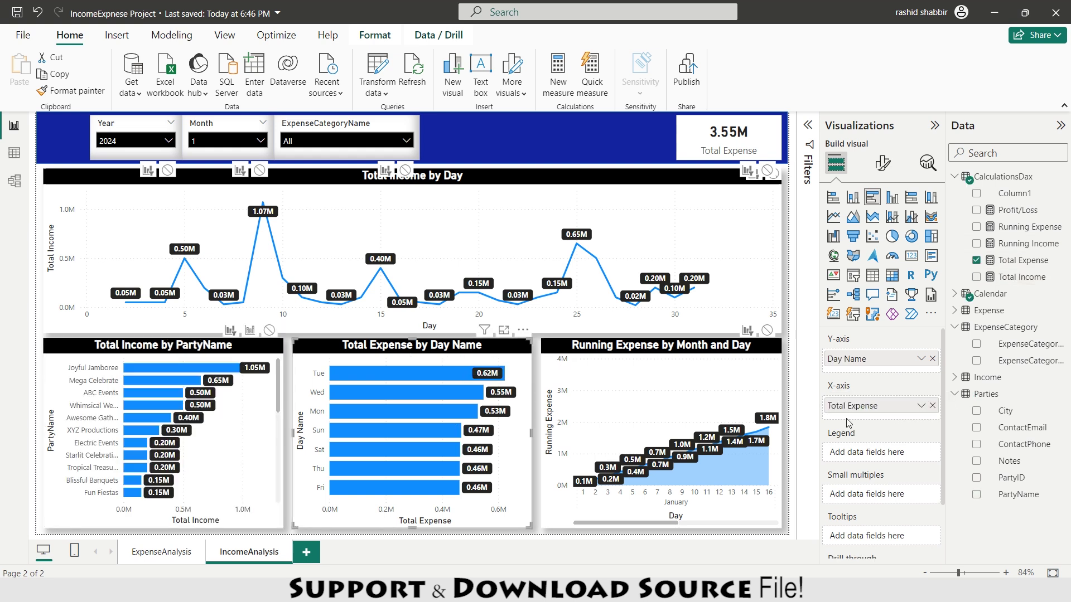
left_click(933, 407)
left_click(976, 276)
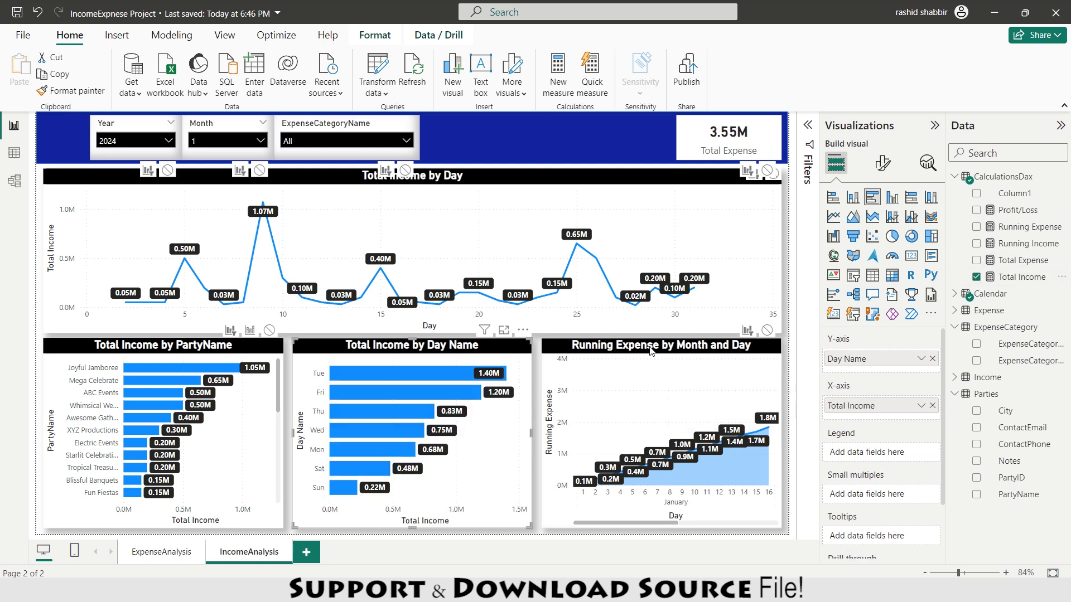
Replace Running Expense with Running Income on the Y-axis of the running total area chart.
left_click(650, 350)
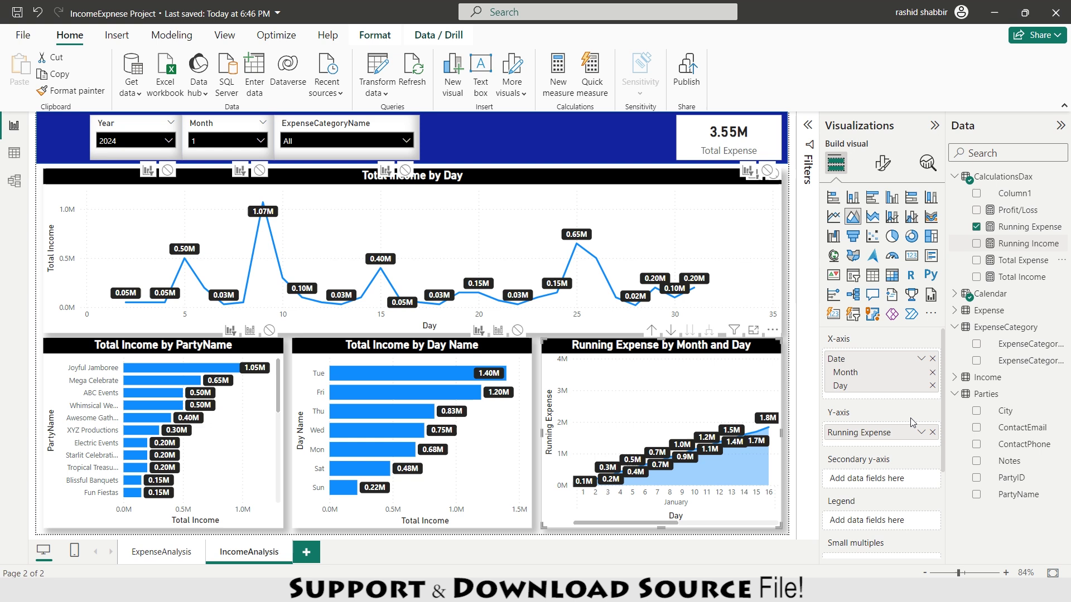
left_click(932, 433)
left_click(976, 243)
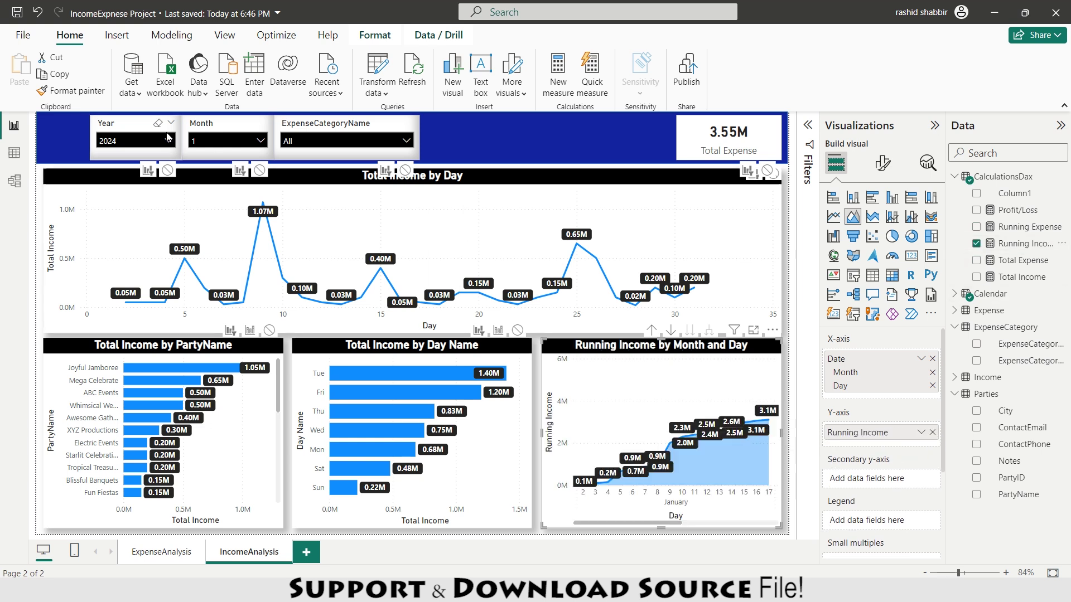
Replace the ExpenseCategoryName slicer's field with PartyName from the Parties table.
left_click(315, 127)
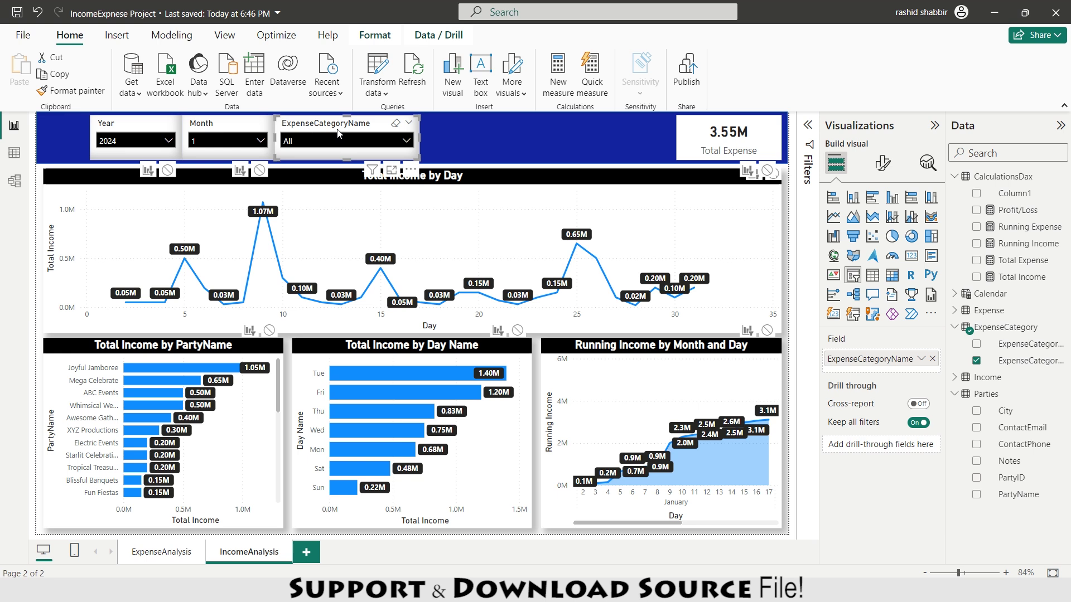
left_click(932, 359)
left_click_drag(1021, 494, 887, 359)
Change the Total Expense card on the IncomeAnalysis page to show Total Income.
left_click(720, 134)
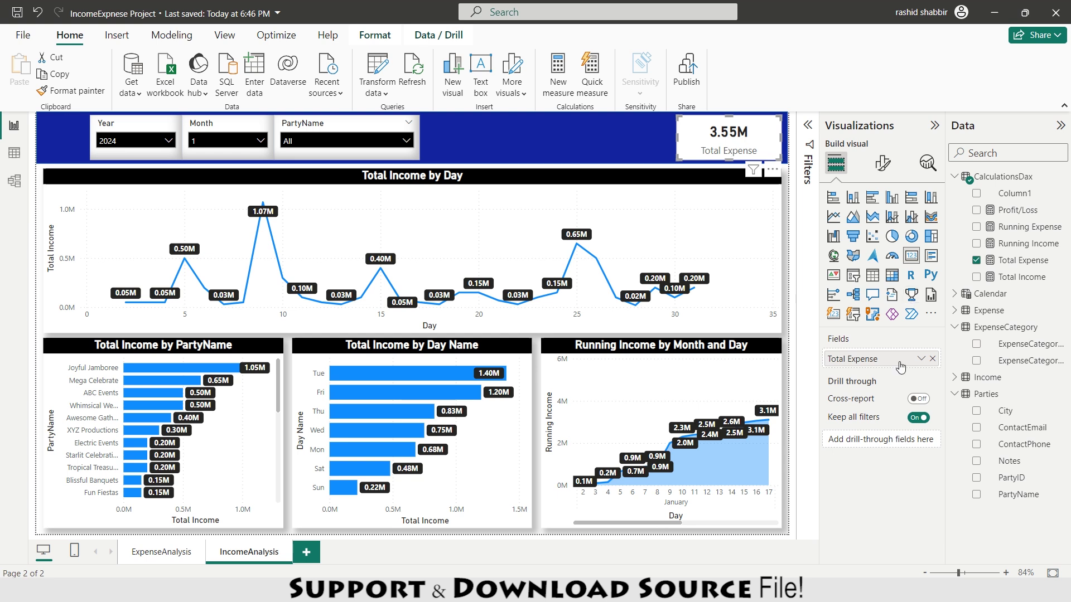
left_click_drag(1018, 275, 910, 360)
left_click(577, 172)
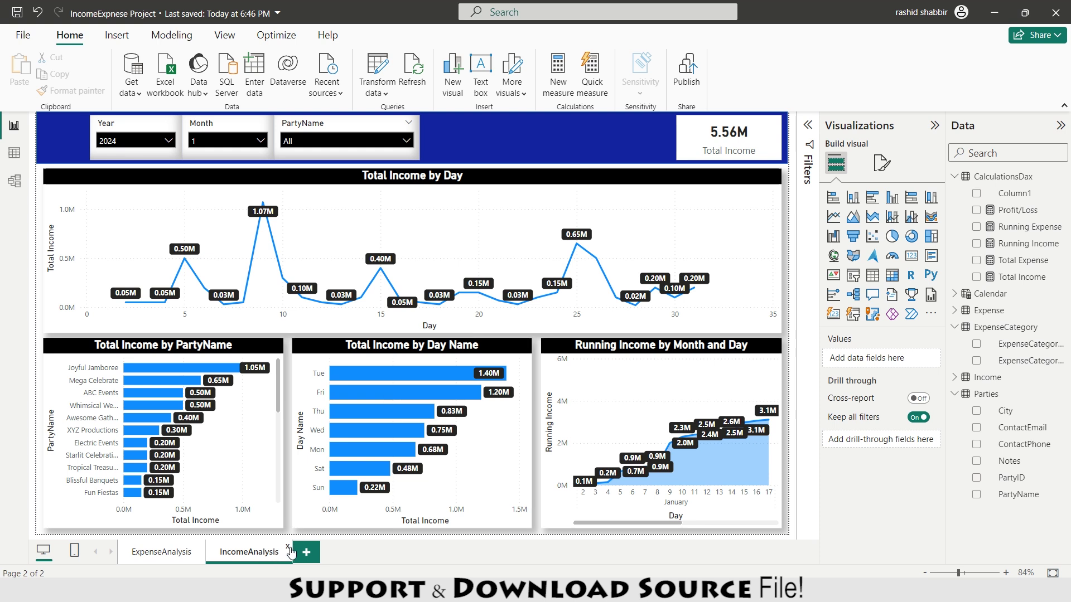
Add a new report page and name it Home.
left_click(306, 558)
double_click(314, 553)
type("hOME")
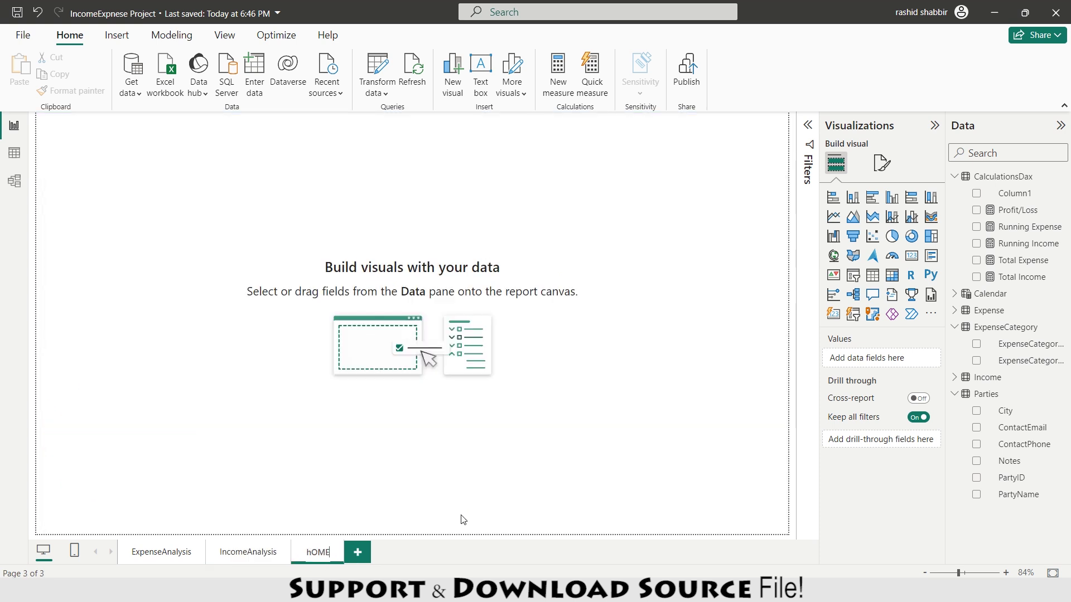
key("Return")
Copy the Total Income card from the IncomeAnalysis page onto the Home page.
left_click(240, 557)
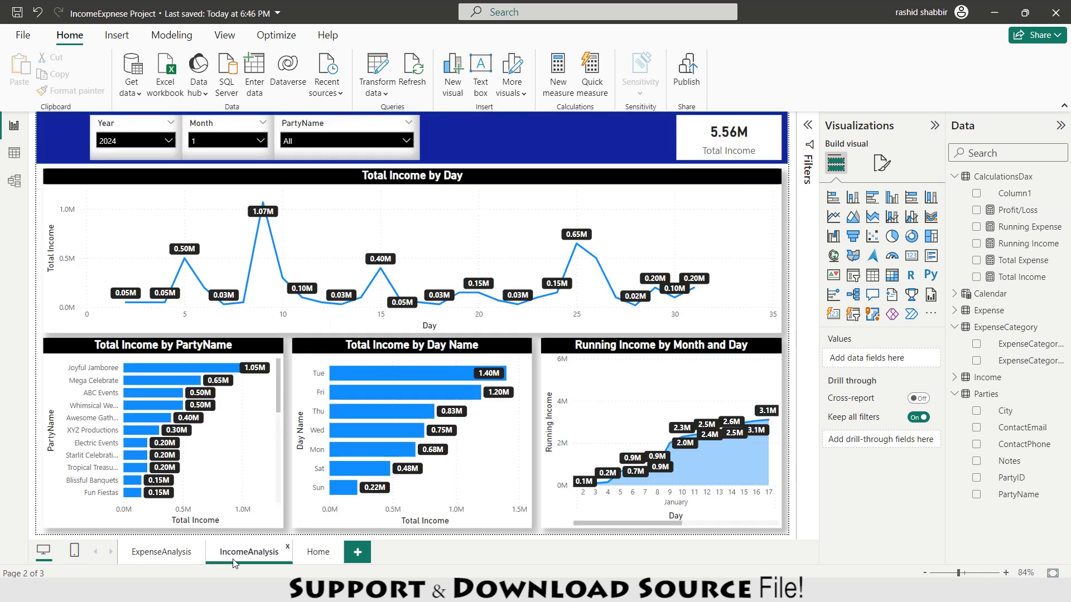
left_click(730, 117)
key("ctrl+c")
key("ctrl+Page_Down")
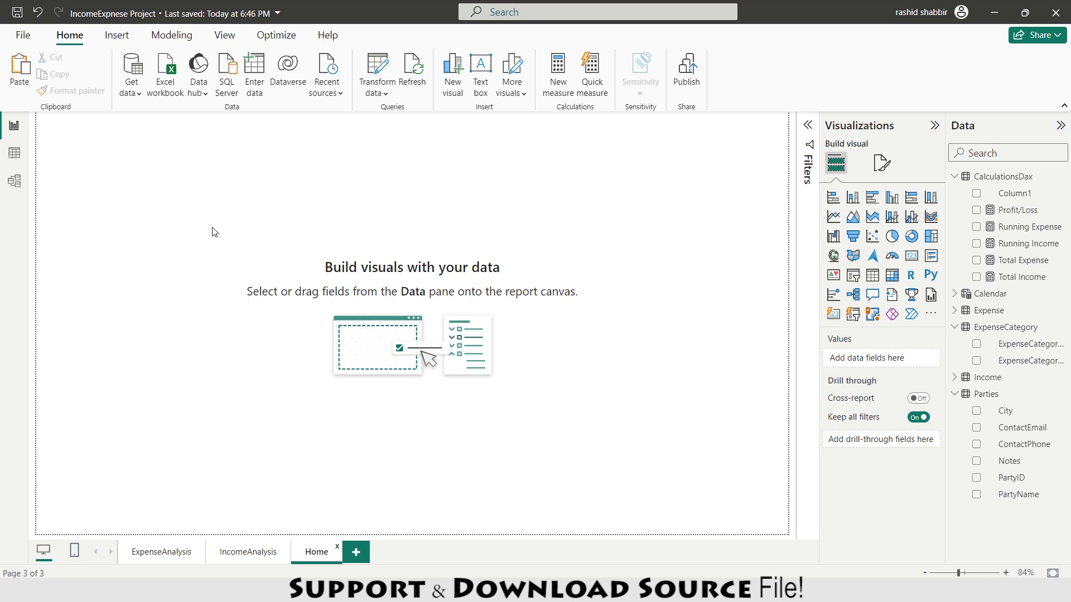
key("ctrl+v")
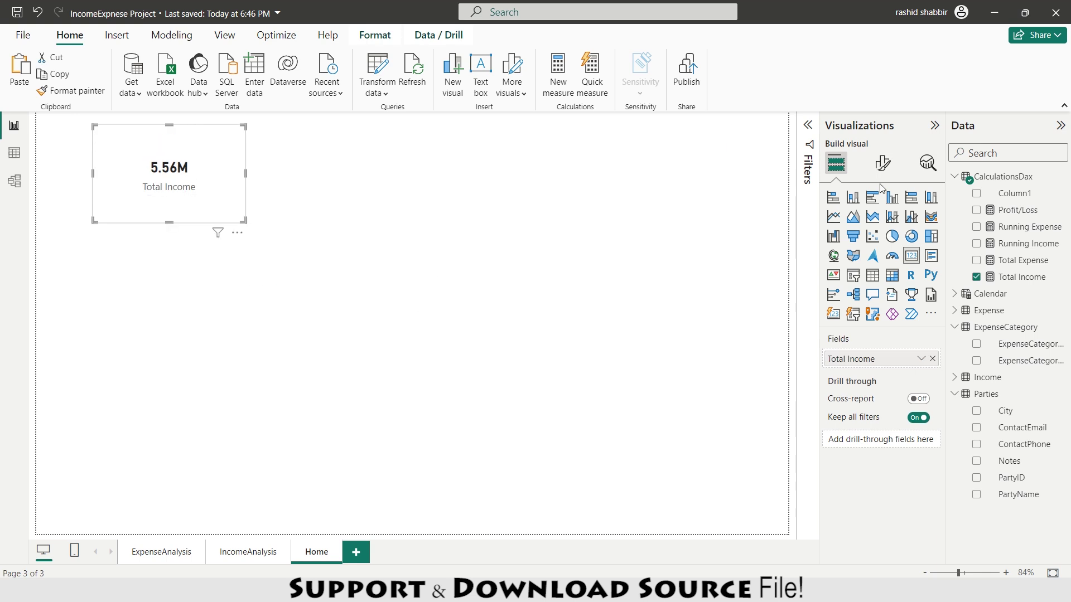
Set the Total Income card's background color to the light gray theme tint.
left_click(882, 163)
left_click(878, 223)
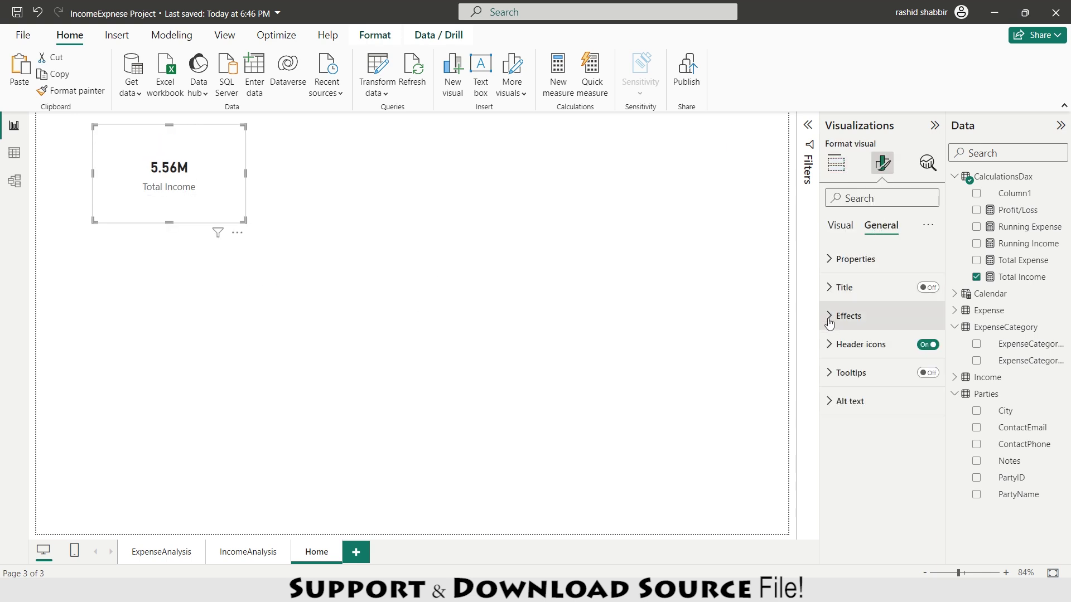
left_click(848, 317)
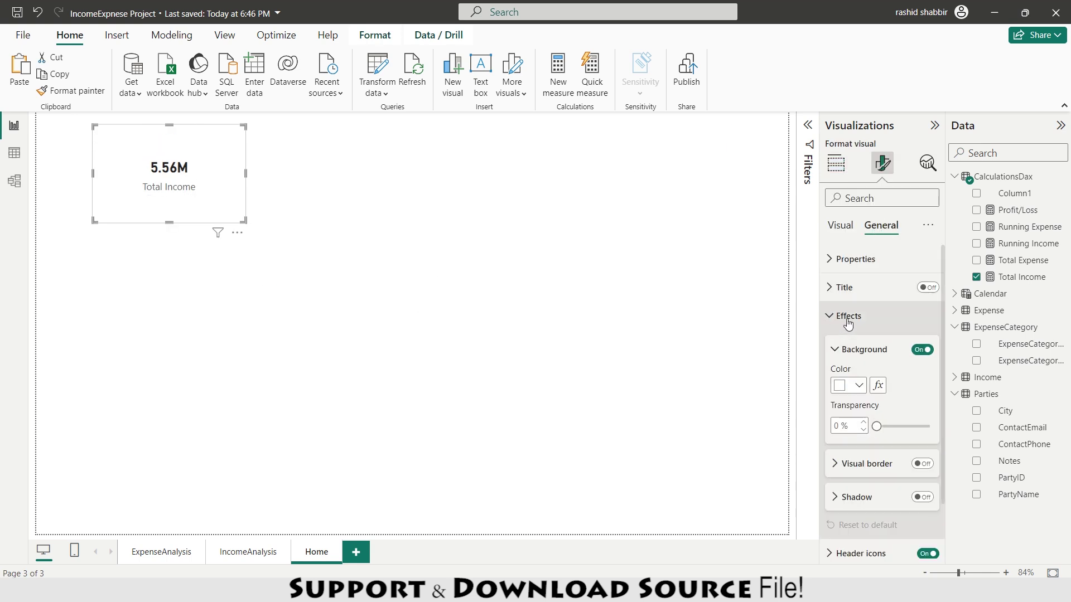
left_click(859, 386)
left_click(849, 196)
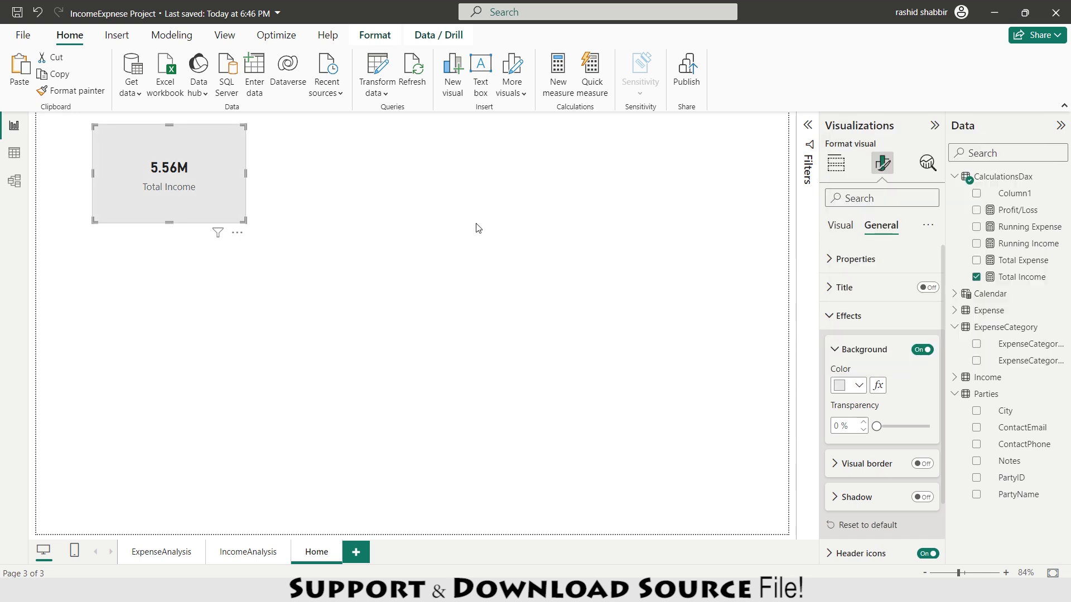
left_click(582, 210)
Copy the Total Expense card from the ExpenseAnalysis page to the Home page and align it beside the Total Income card.
left_click(157, 558)
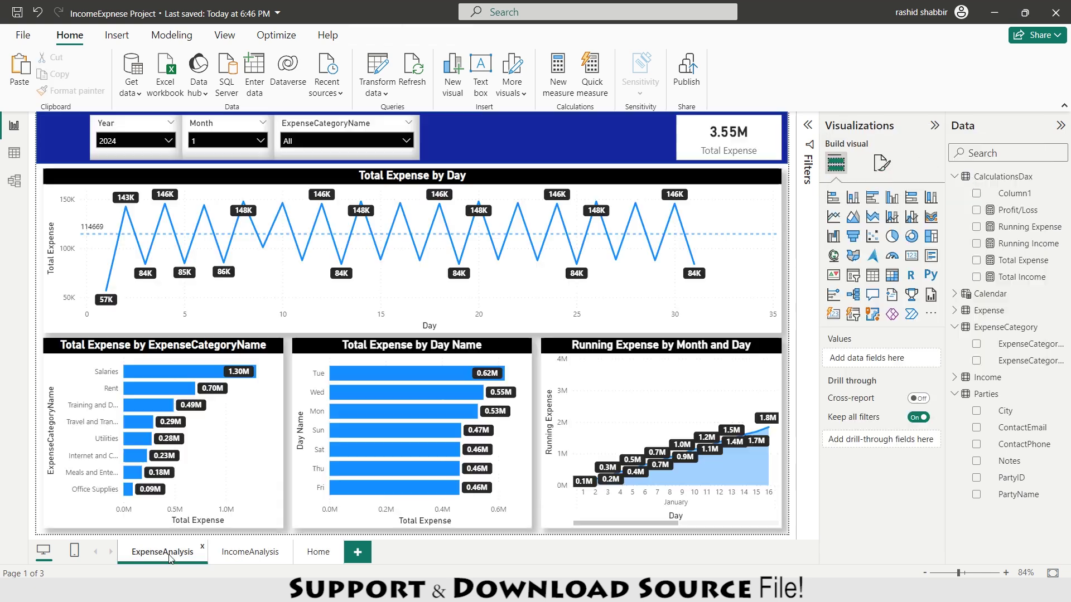
left_click(689, 135)
key("ctrl+c")
left_click(316, 552)
key("ctrl+v")
left_click_drag(741, 142, 157, 149)
left_click(213, 179)
left_click(210, 179)
left_click_drag(210, 179, 445, 179)
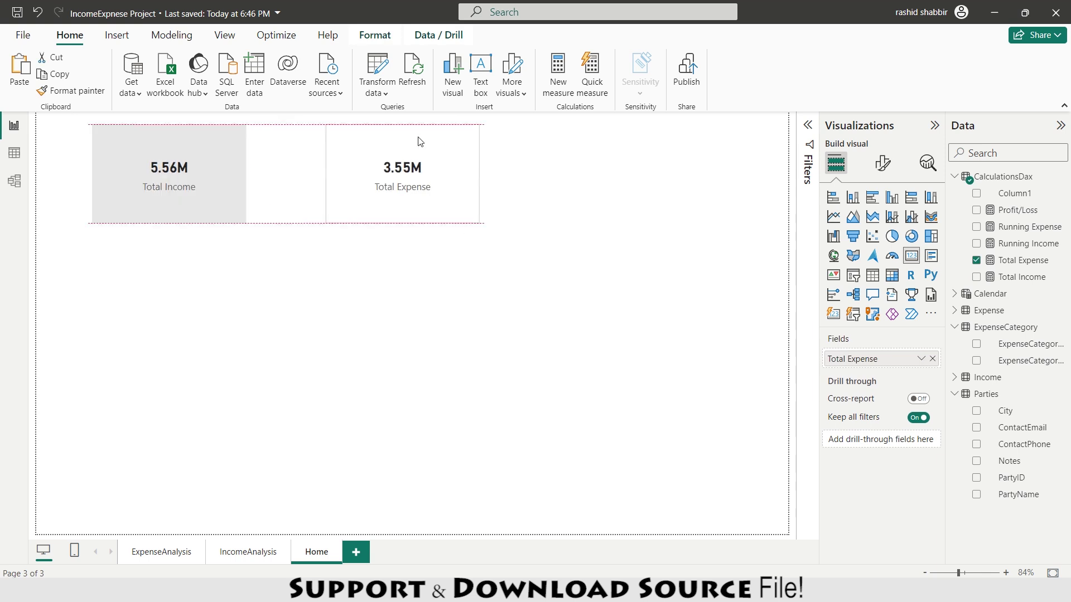
Set the Total Expense card's background color to the same light gray as the Total Income card.
left_click(884, 165)
left_click(881, 226)
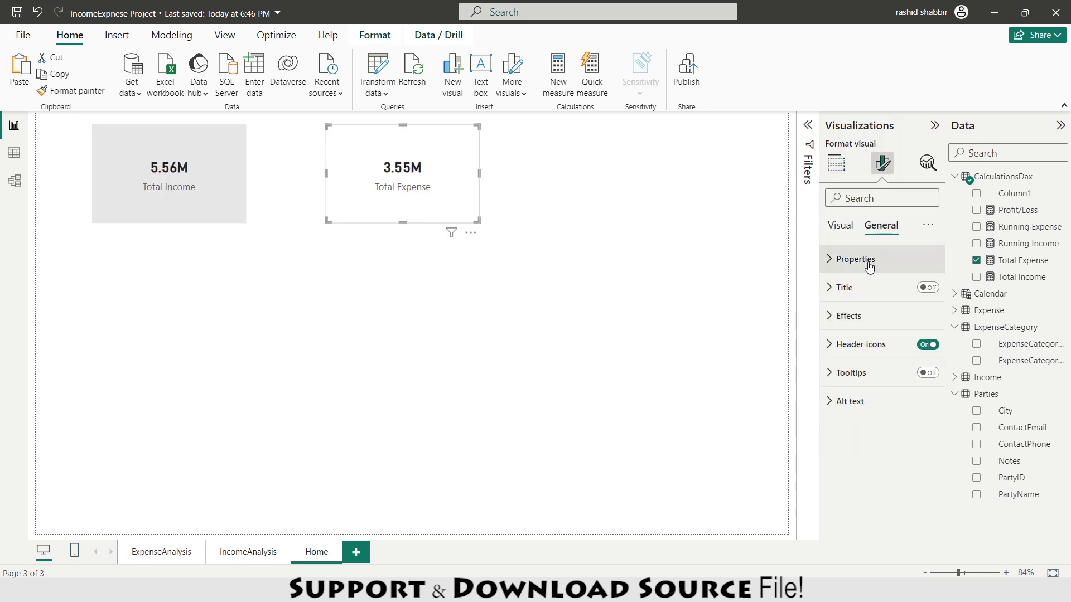
left_click(832, 314)
left_click(859, 386)
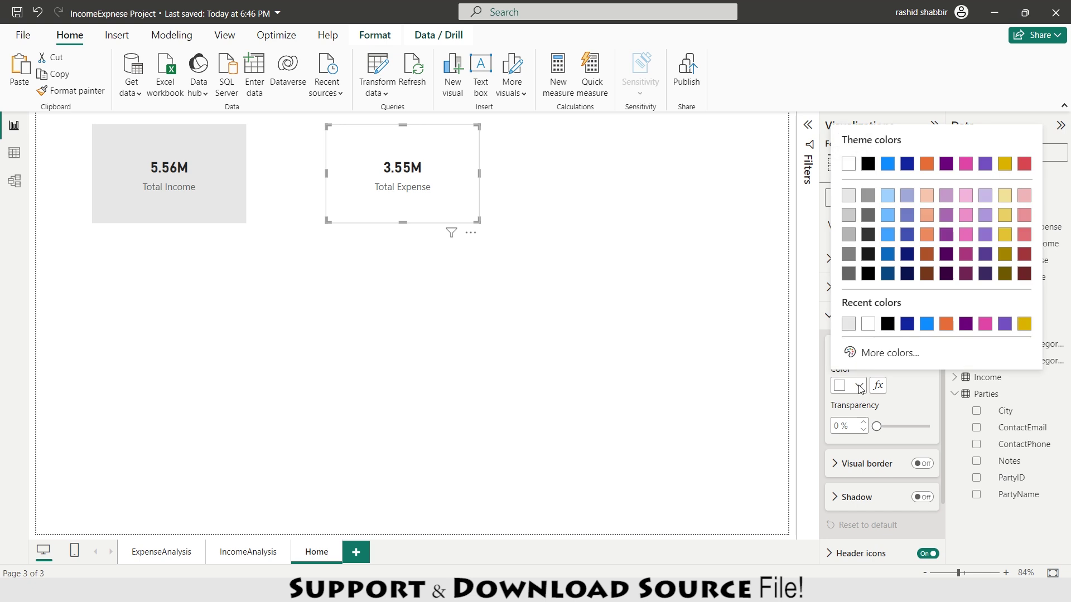
left_click(849, 195)
Place a copy of the Total Expense card at the end of the card row and change its field to Profit/Loss.
left_click(835, 163)
left_click_drag(389, 153, 608, 145)
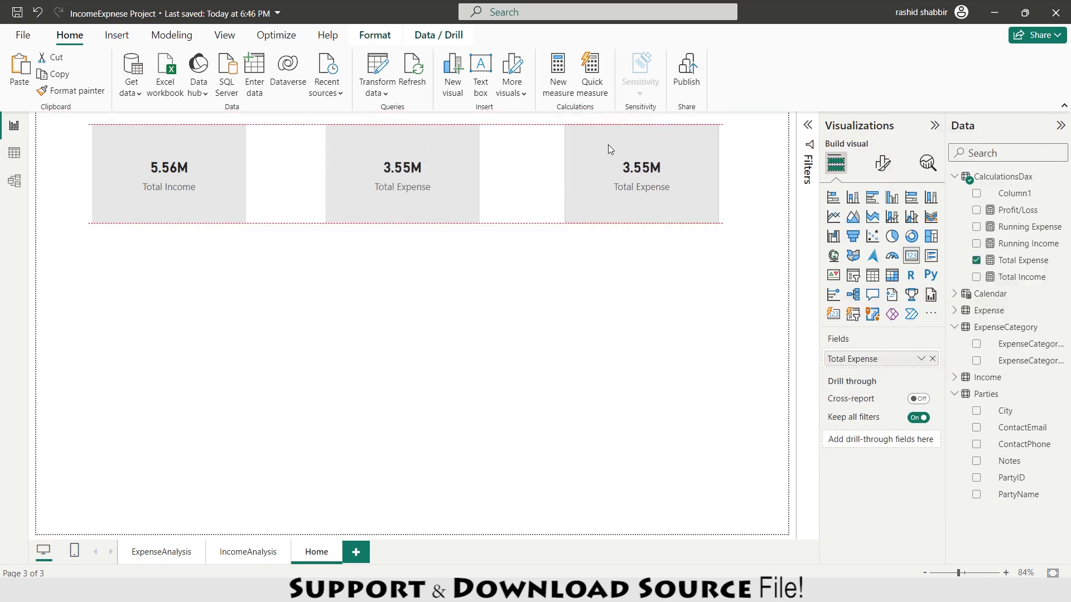
left_click(1014, 261)
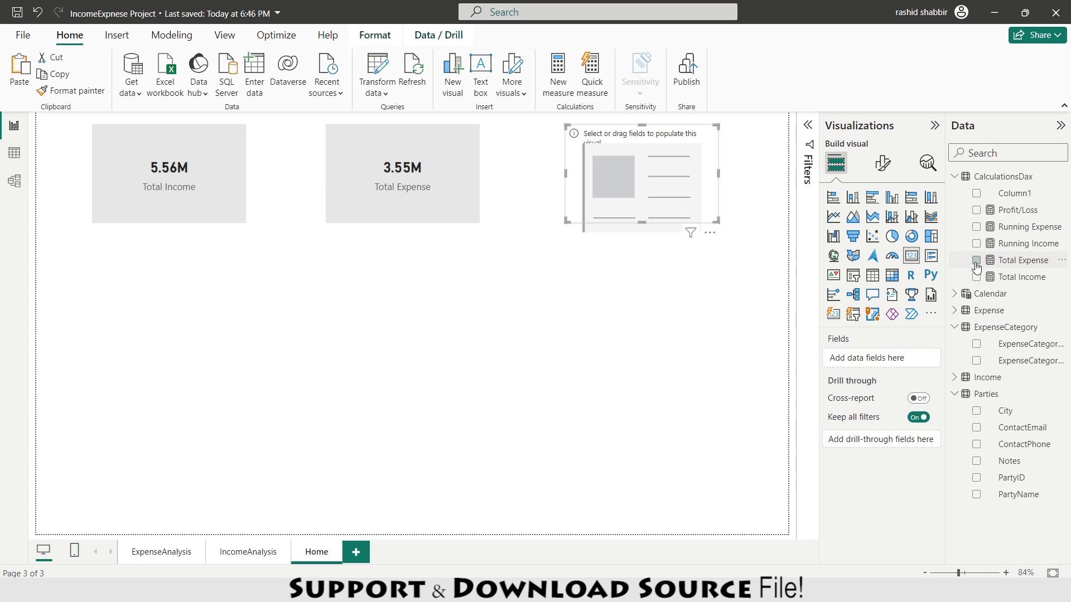
left_click(976, 211)
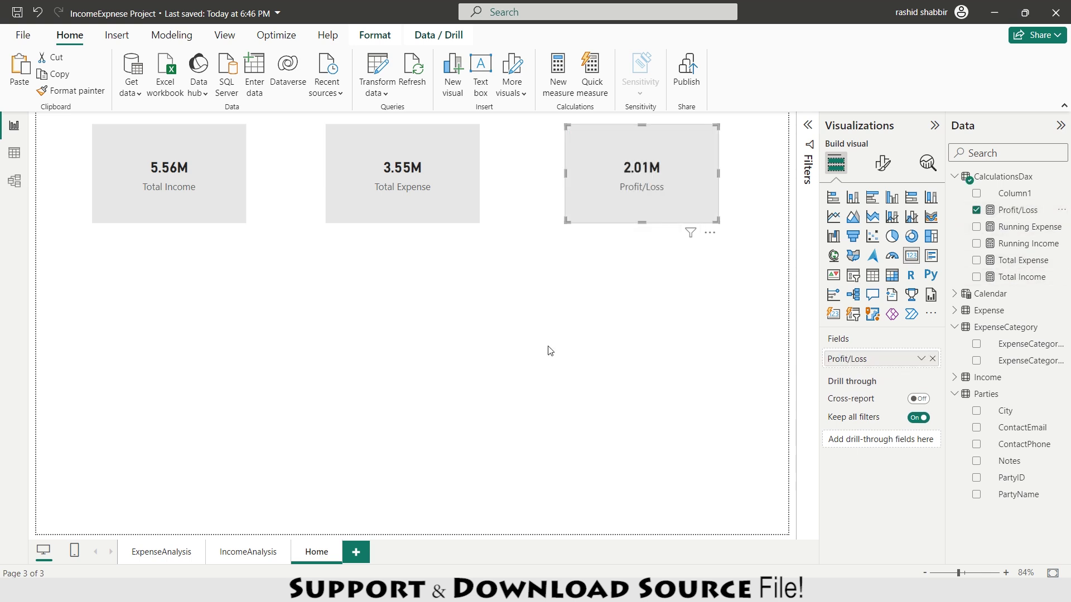
left_click(372, 388)
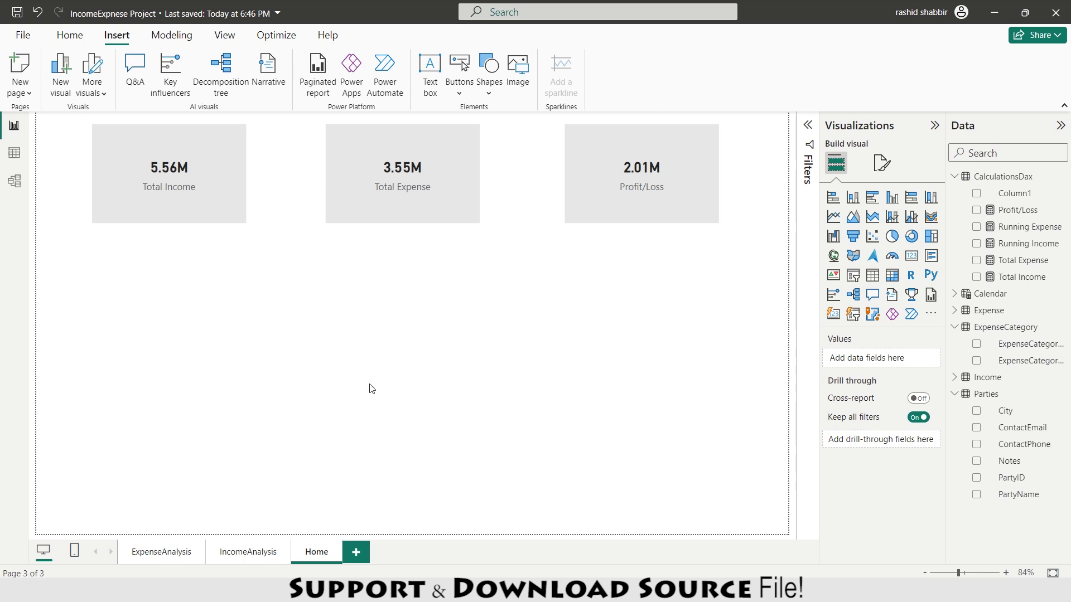
Insert the salary and spending pictures on the Home page.
left_click(517, 71)
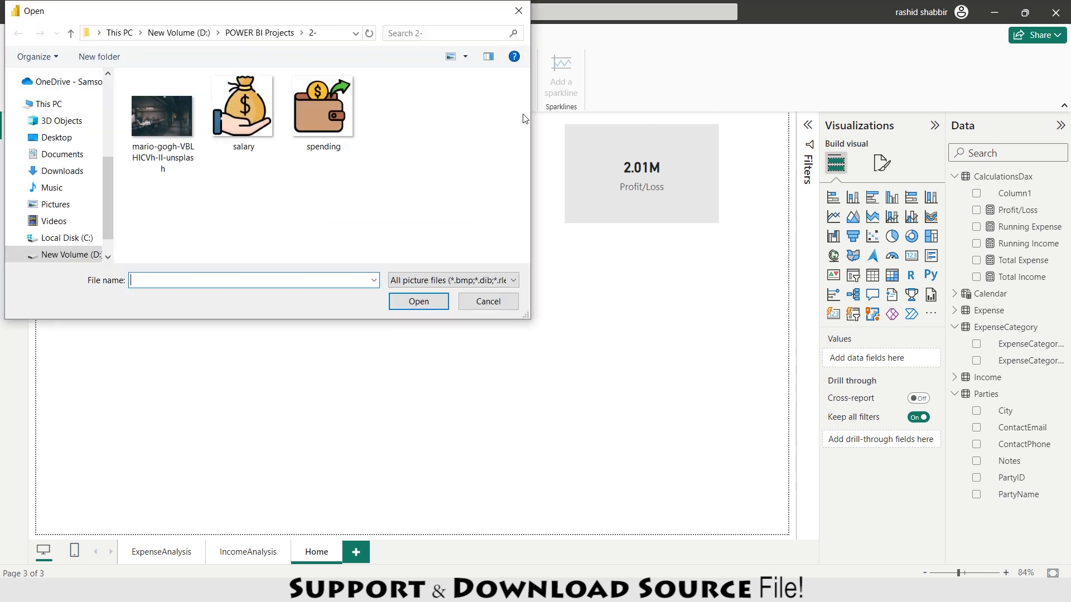
left_click(250, 127)
left_click(418, 301)
left_click(518, 71)
left_click(329, 117)
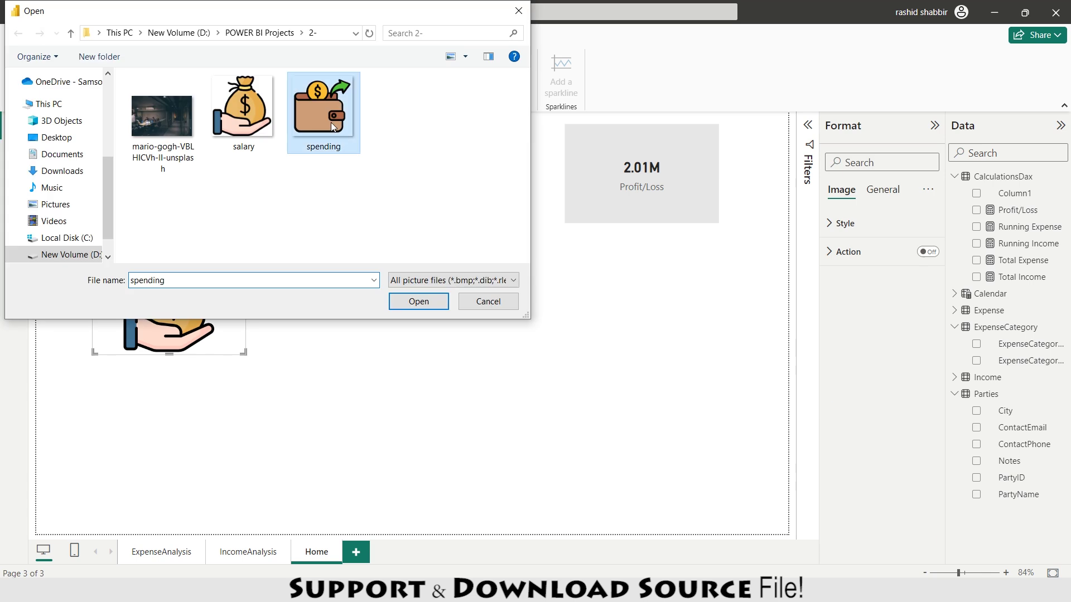
left_click(418, 301)
Arrange the two pictures side by side below the cards, with the wallet before the money bag.
left_click_drag(175, 310, 554, 372)
left_click_drag(166, 451, 279, 376)
left_click(223, 262)
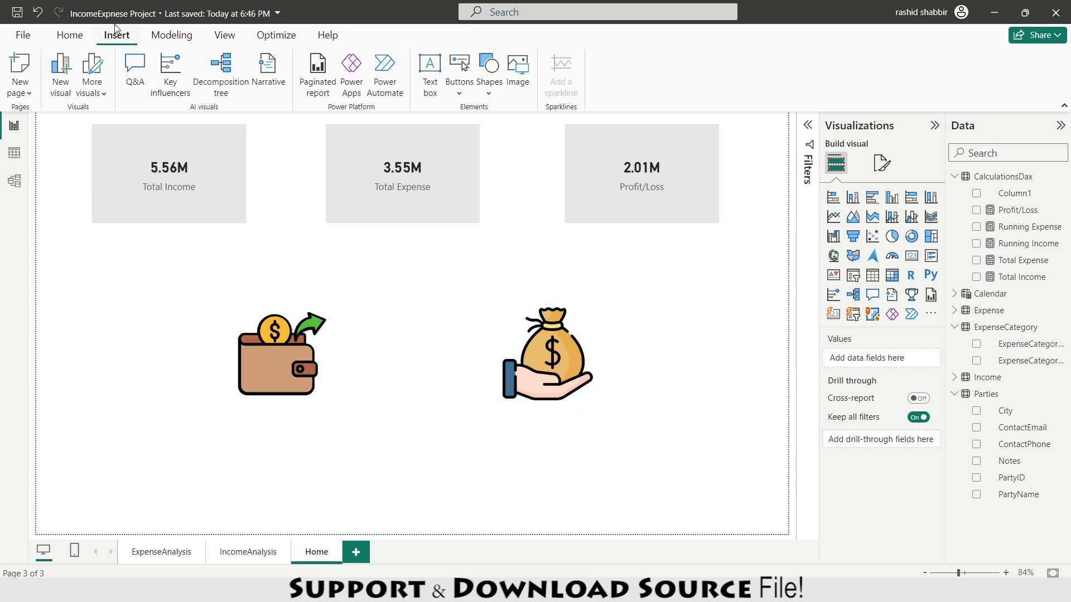
Add a text box reading Expense in bold, centered Arial at size 24.
left_click(429, 82)
key("ctrl+a")
left_click(306, 324)
type("Arial")
key("Return")
left_click(369, 325)
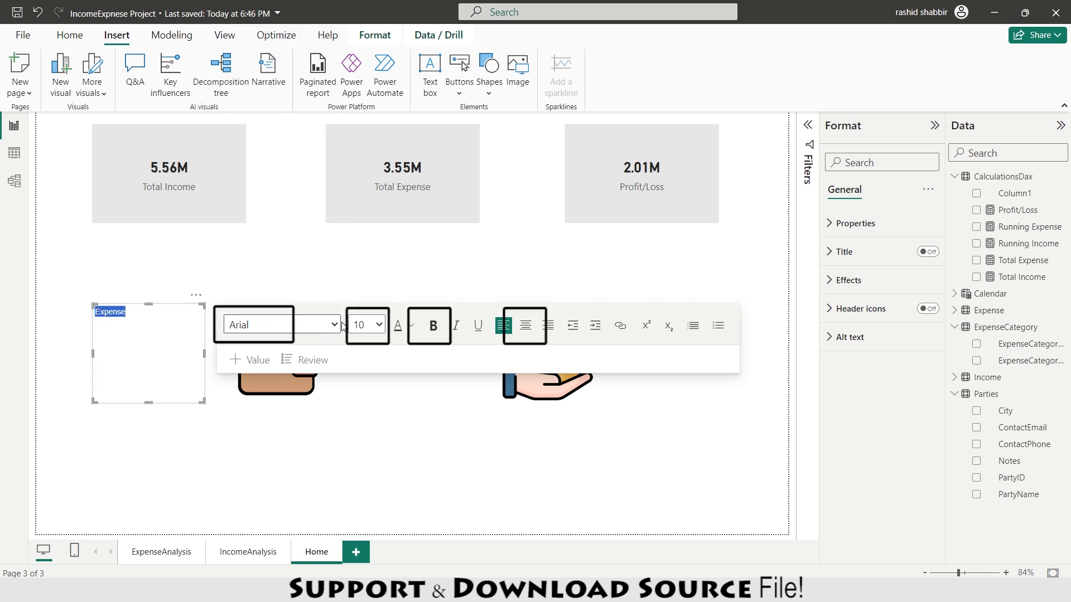
left_click(362, 179)
key("ctrl+b")
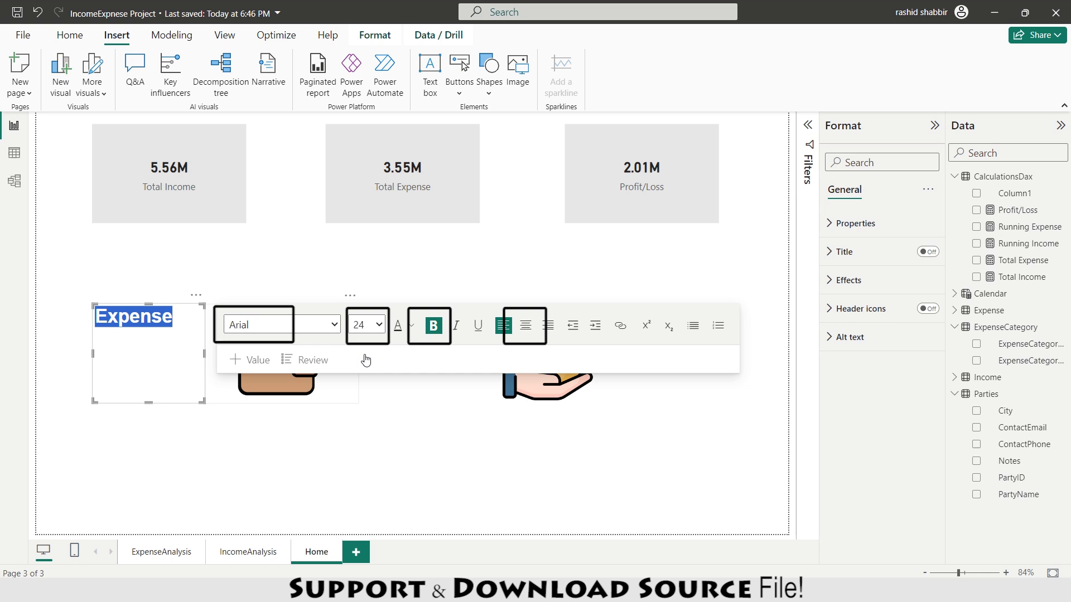
left_click(525, 325)
Place the Expense label below the wallet picture and add a copy reading Income below the money bag.
left_click_drag(149, 402, 566, 432)
key("ctrl+c")
key("ctrl+v")
double_click(564, 428)
type("Income")
Place copies of both pictures at a height of 50 on the cards, the money bag on Total Income and the wallet on Total Expense.
left_click(281, 357)
left_click(564, 350, "ctrl")
key("ctrl+v")
left_click(890, 228)
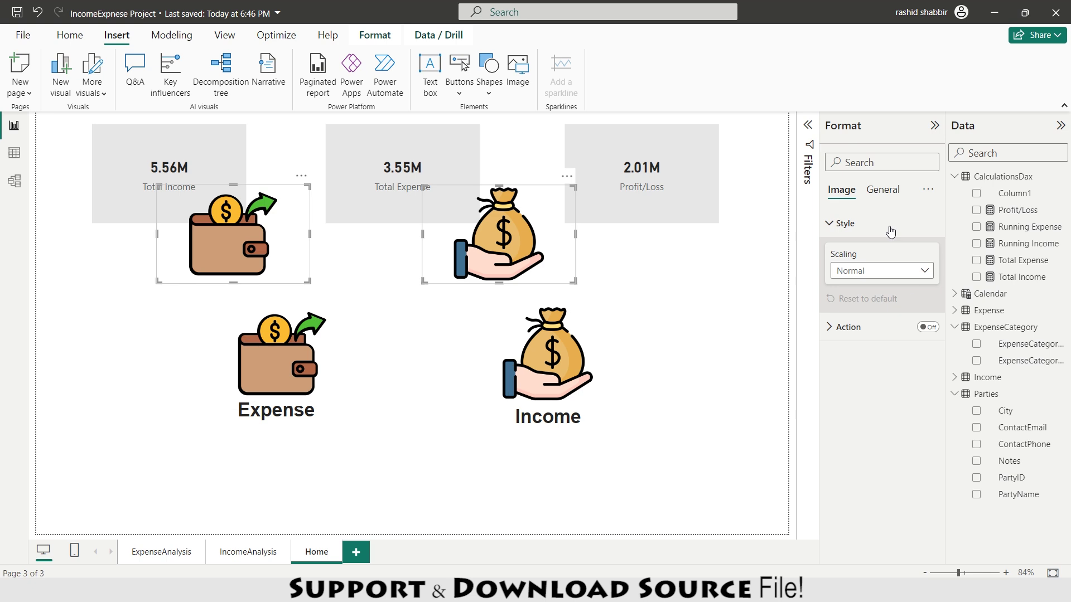
left_click(887, 197)
left_click(835, 224)
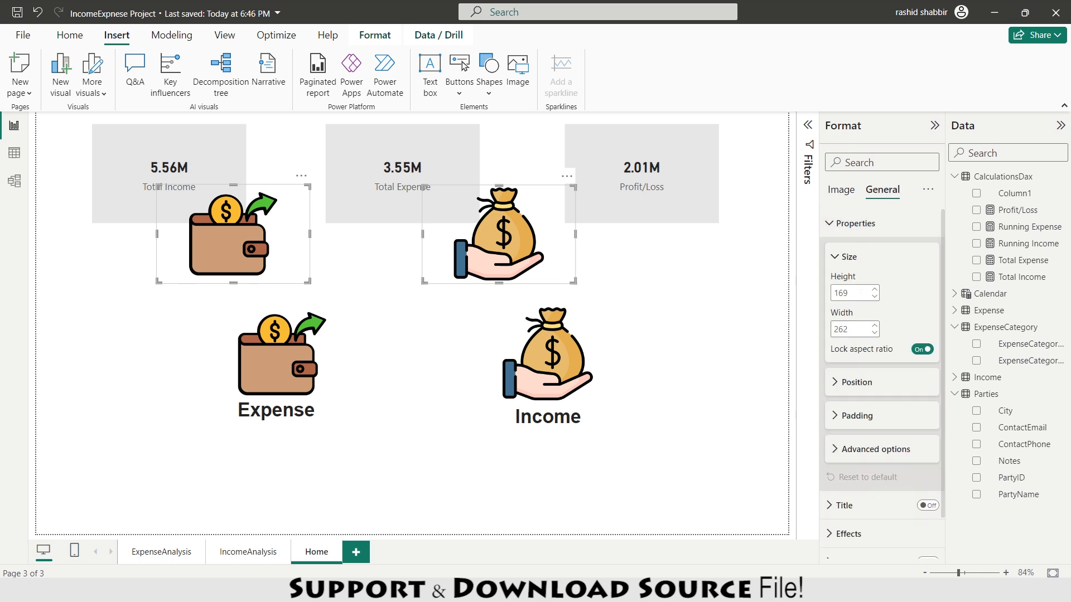
type("50")
left_click_drag(441, 196, 115, 150)
left_click(557, 251)
Search the Power BI visuals gallery for scroller and import the Scroller visual into the report.
left_click(930, 314)
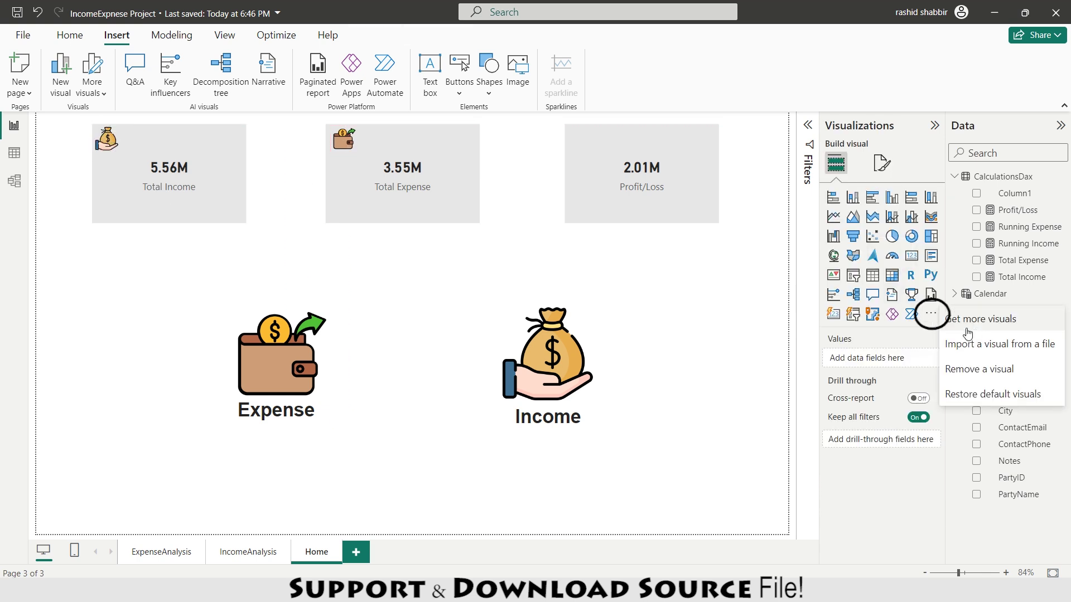
left_click(972, 329)
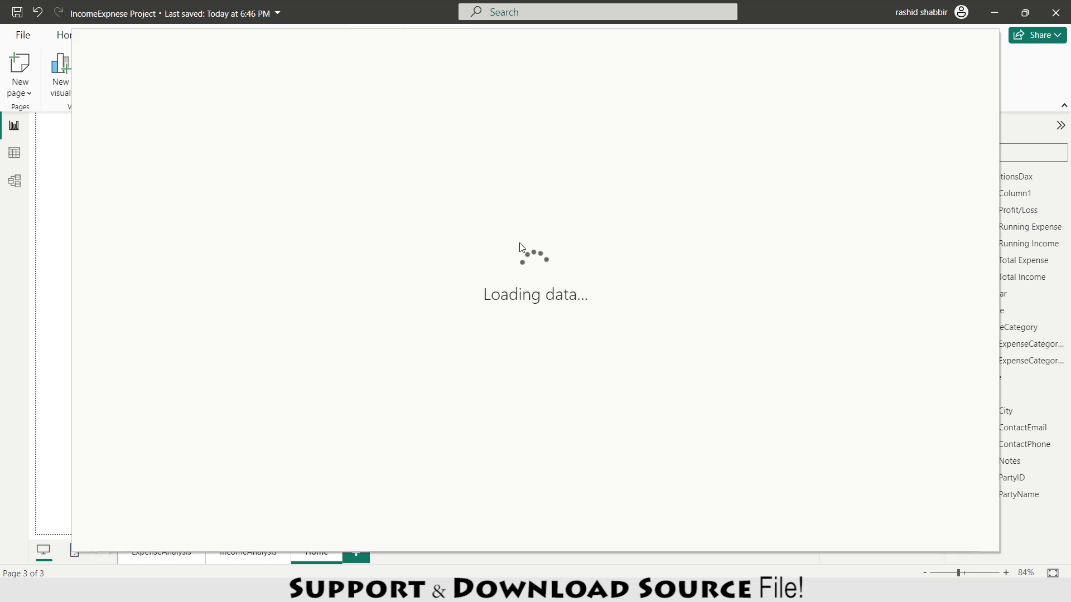
type("scroller")
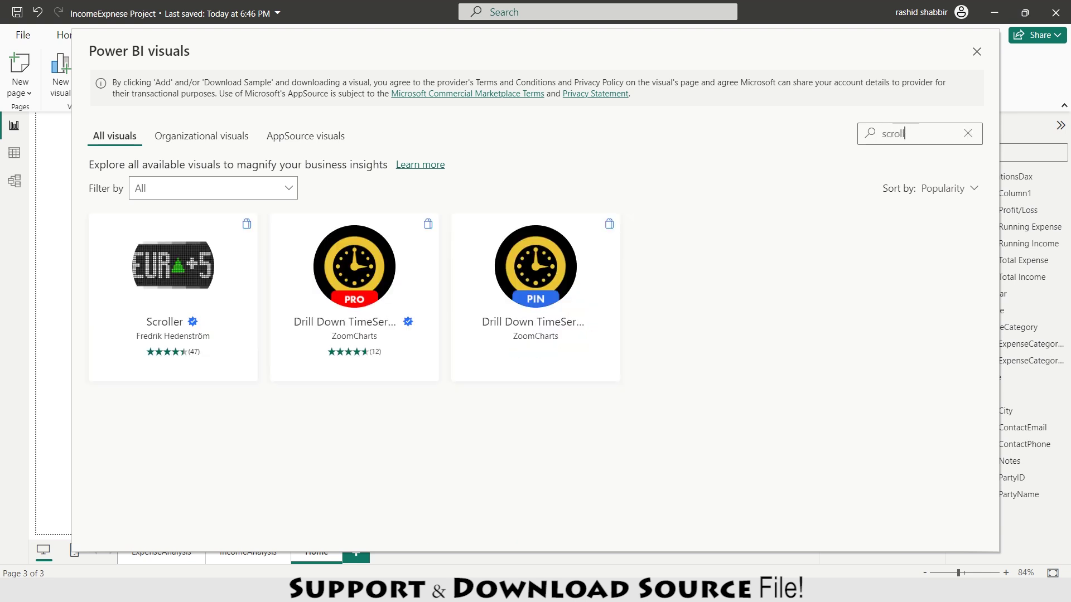
left_click(196, 263)
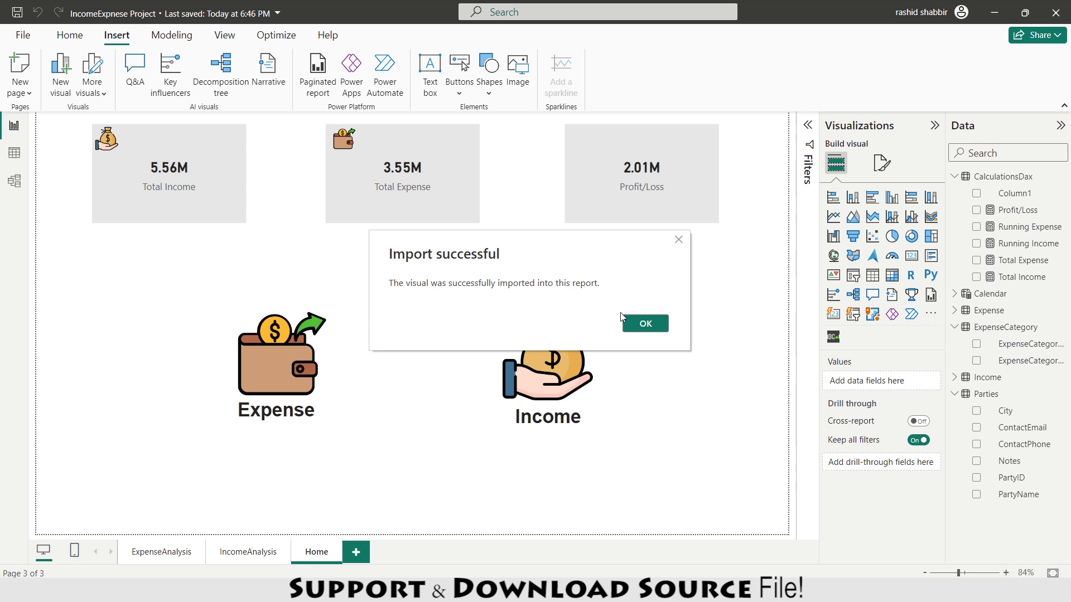
left_click(638, 323)
Add a Scroller visual as a full-width strip along the lower edge of the Home page.
left_click(833, 337)
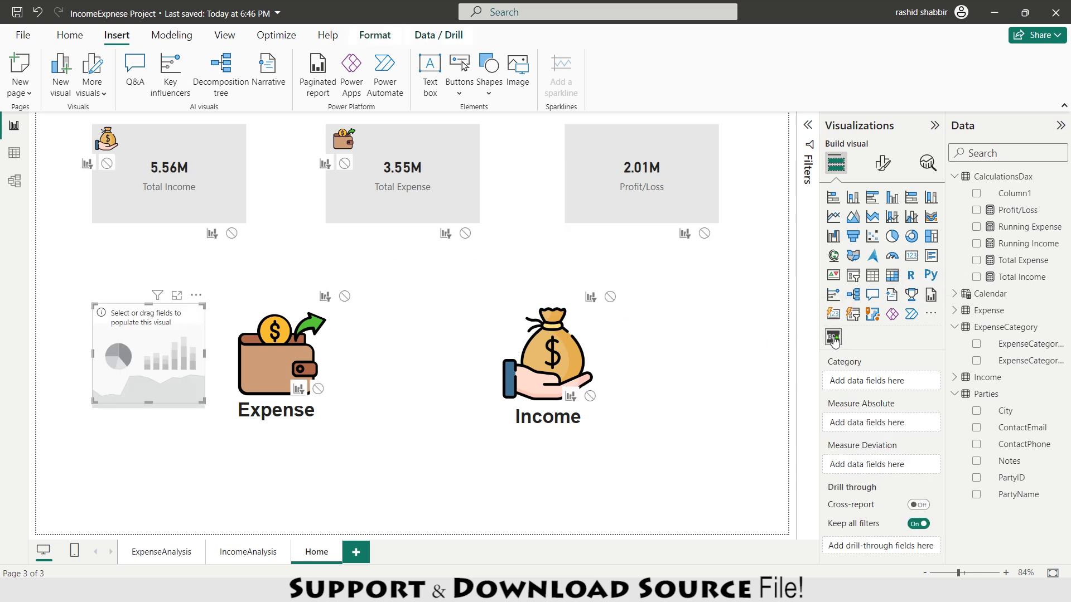
left_click_drag(148, 355, 787, 508)
left_click(34, 80)
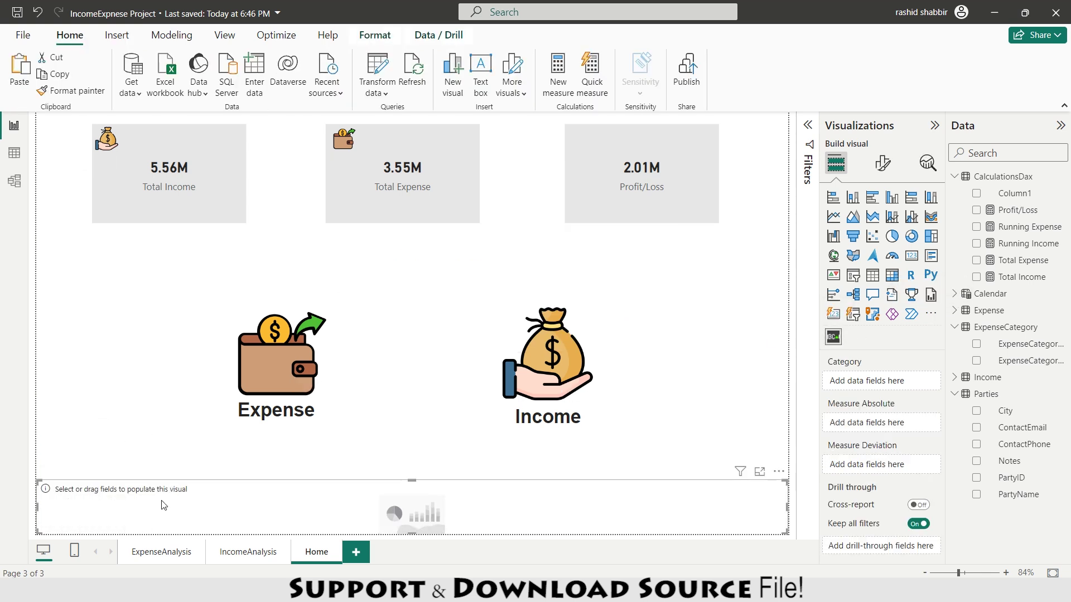
Set the scroller's absolute measure to Total Expense and its category to ExpenseCategoryName, and open its formatting options.
left_click_drag(1021, 260, 893, 422)
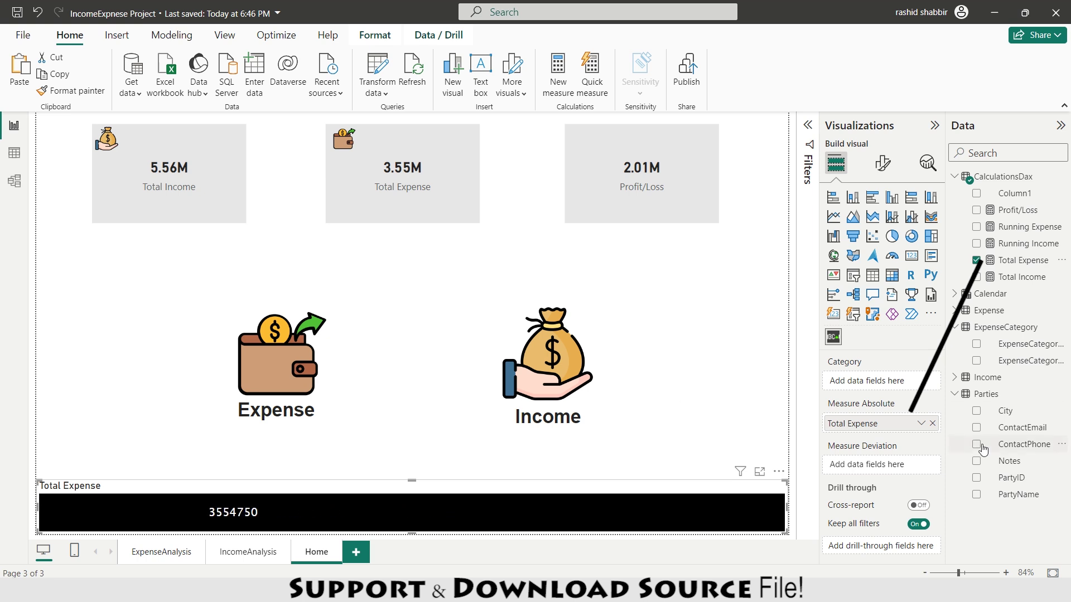
left_click(986, 365)
left_click(883, 163)
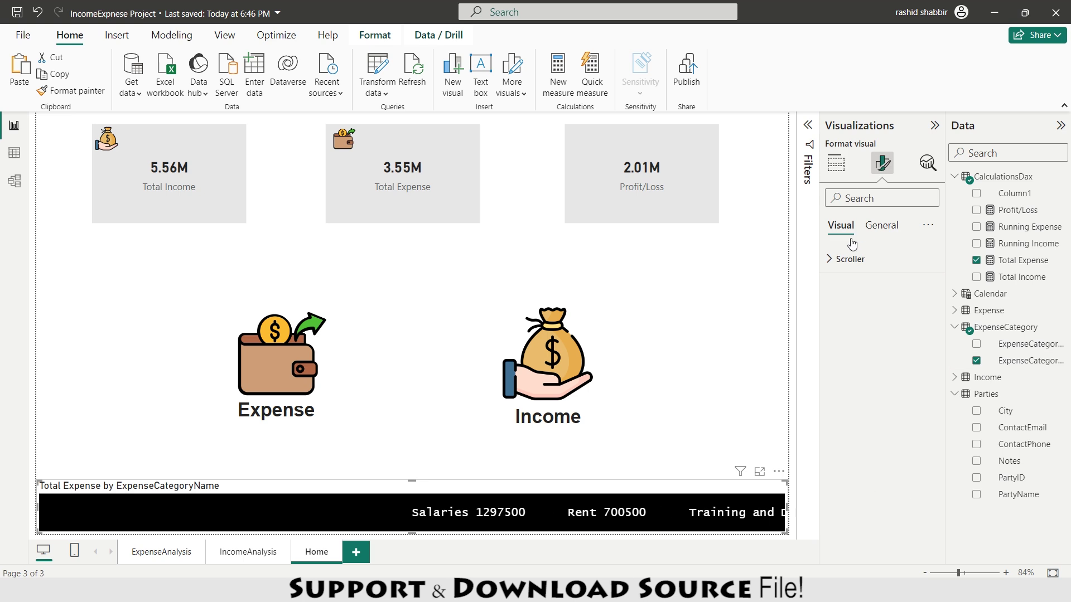
Format the scroller's title with a dark blue background and white, centred text.
left_click(881, 225)
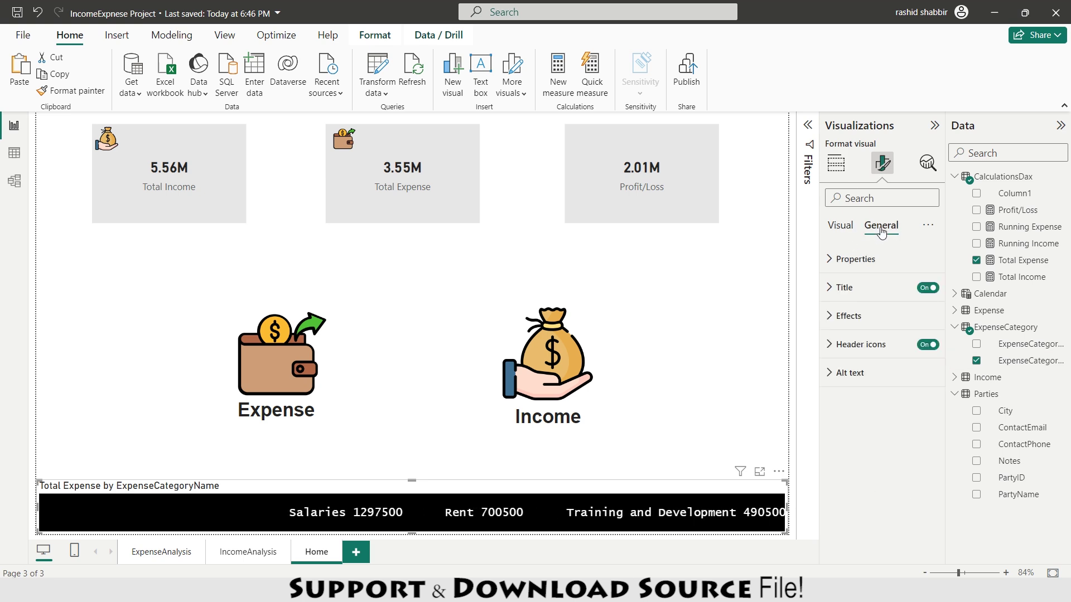
left_click(840, 289)
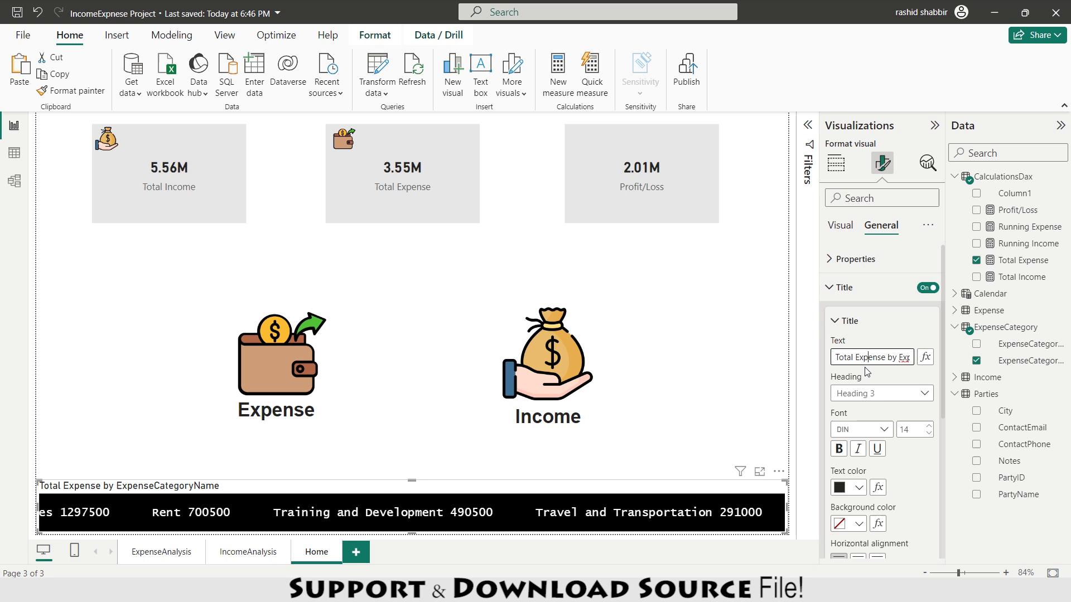
left_click(863, 519)
left_click(859, 525)
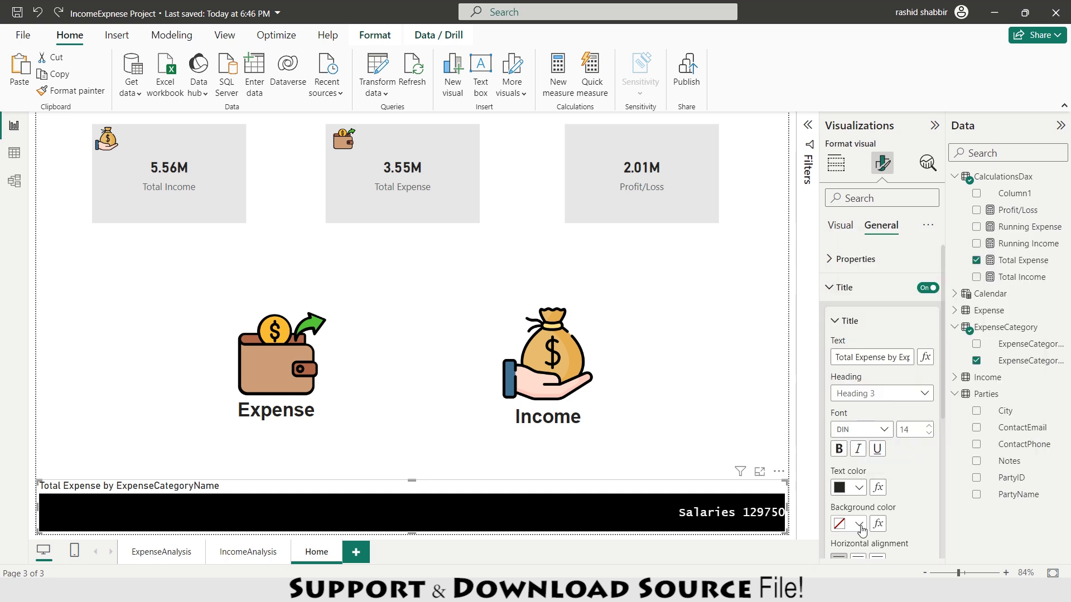
left_click(859, 524)
left_click(907, 265)
left_click(857, 489)
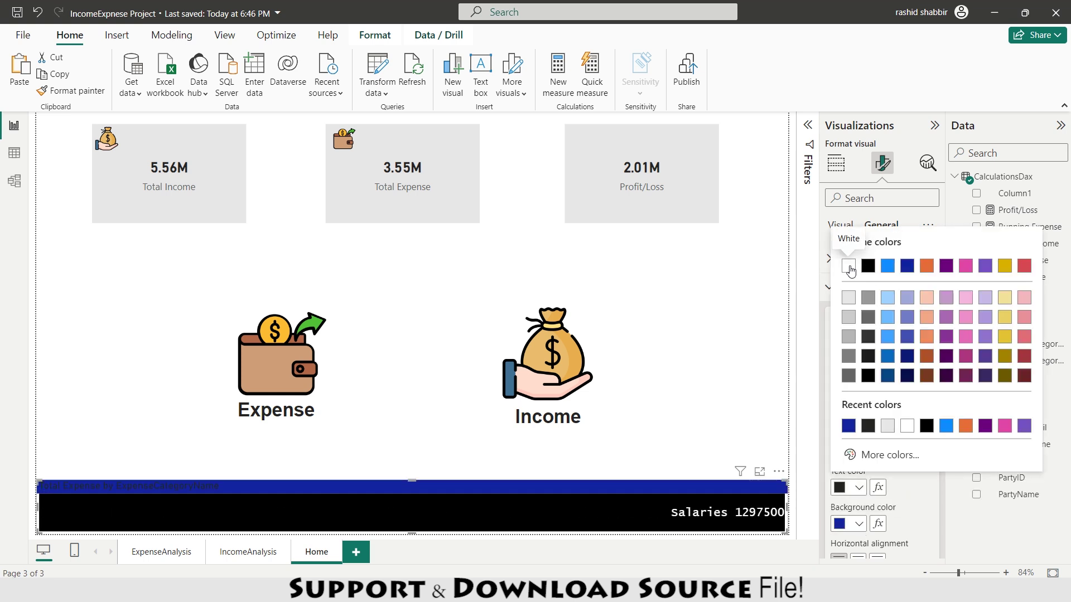
left_click(849, 265)
left_click(127, 354)
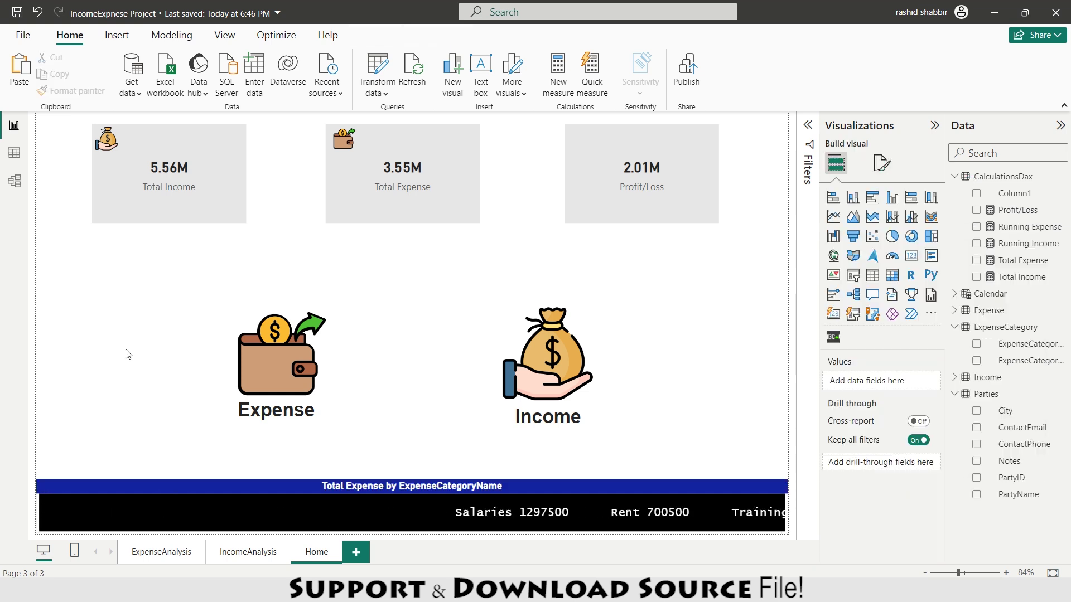
Add a small left block arrow to the blue header of the ExpenseAnalysis page, beside the Year slicer.
left_click(156, 554)
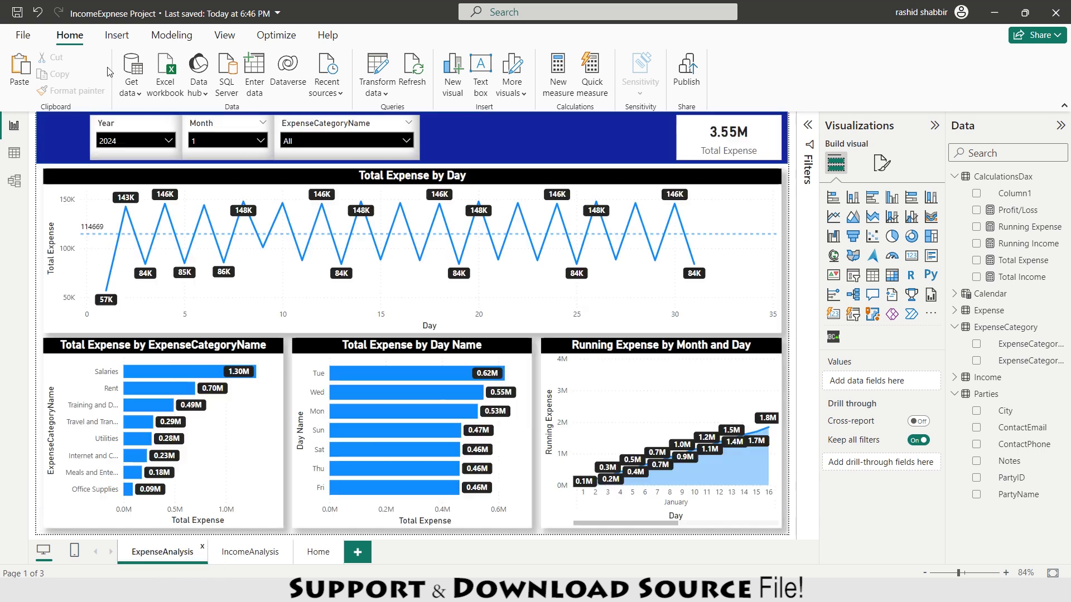
left_click(118, 37)
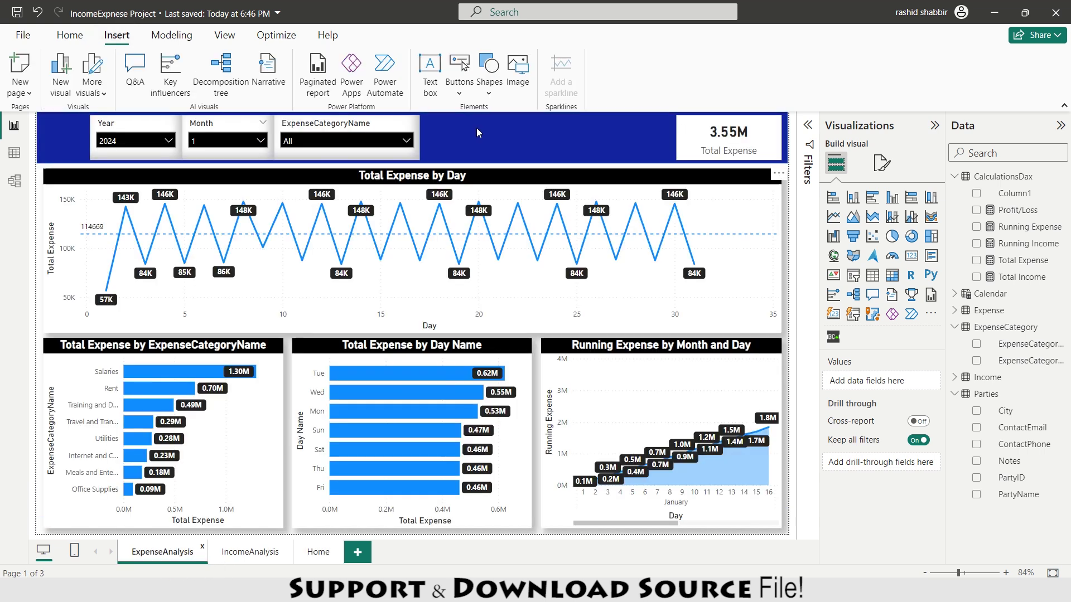
left_click(489, 72)
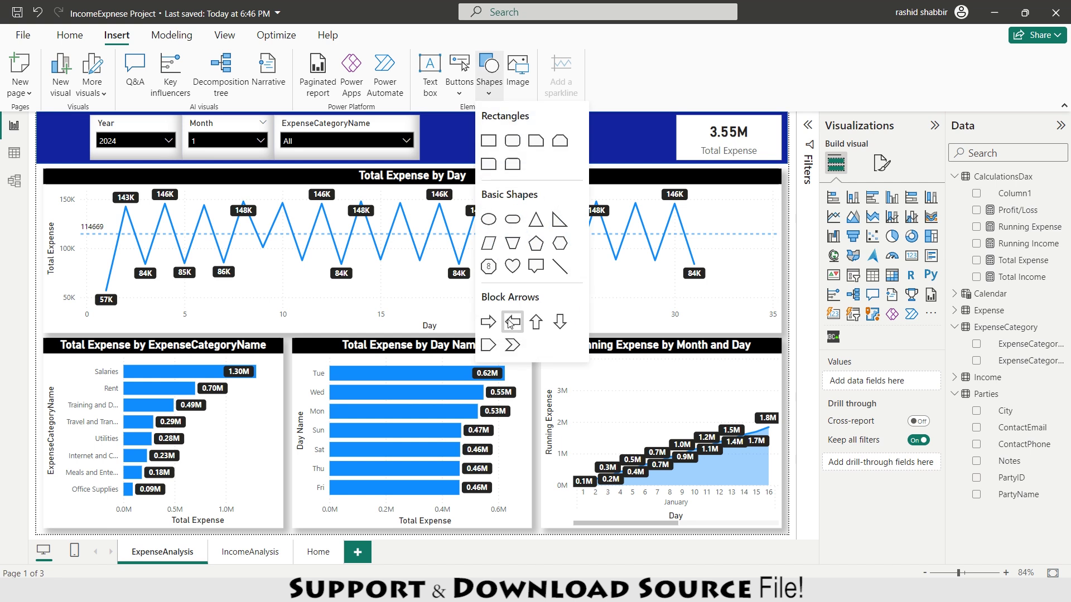
left_click(491, 341)
left_click_drag(271, 348, 117, 313)
left_click_drag(37, 311, 52, 138)
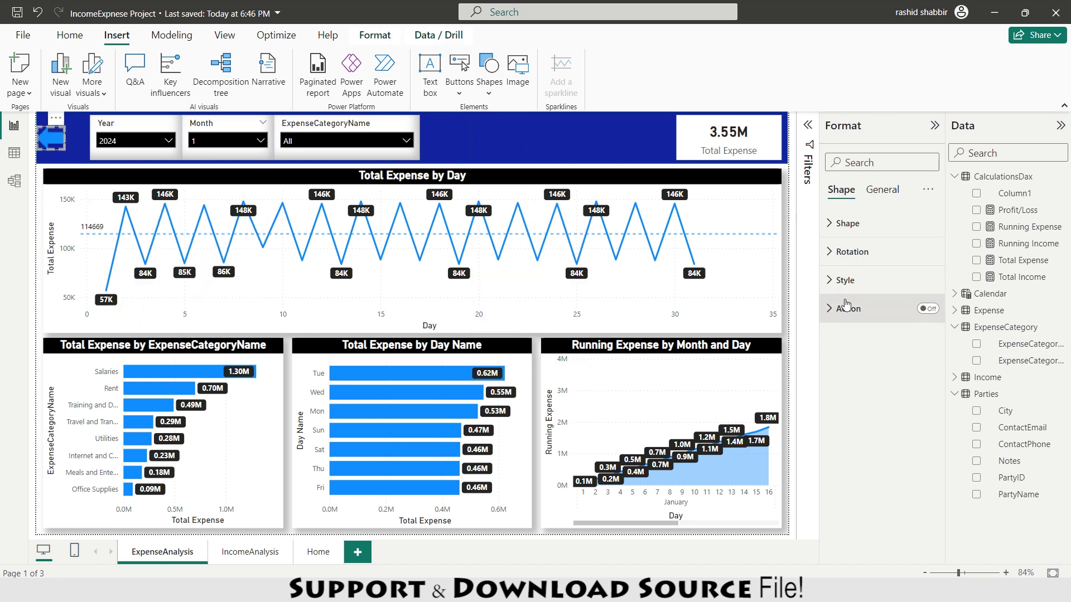
left_click(786, 217)
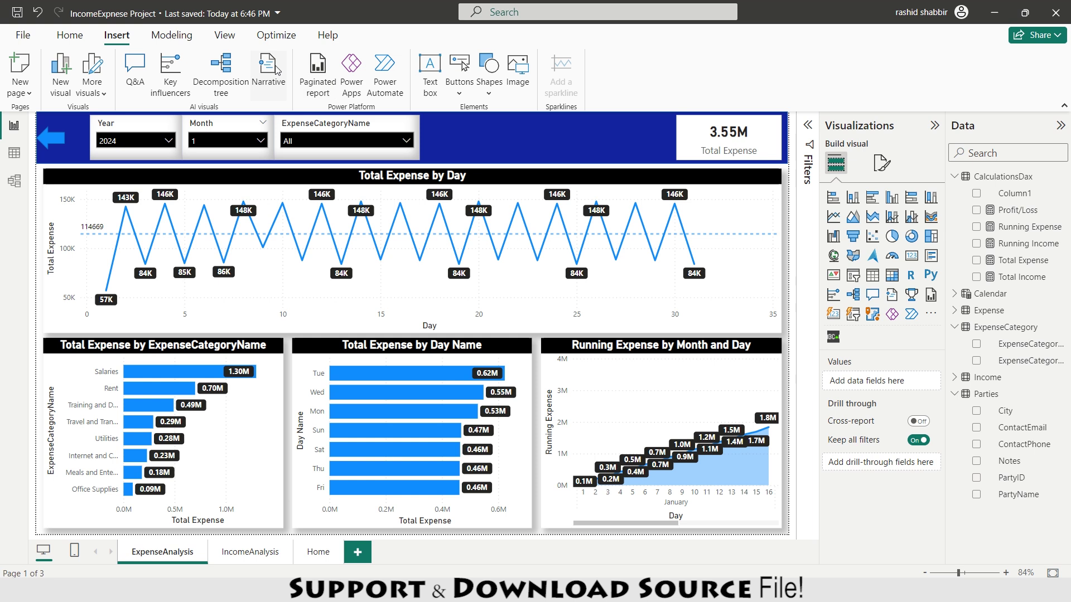
Create a bookmark of the ExpenseAnalysis page and name it ExpenseAnalysis.
left_click(224, 36)
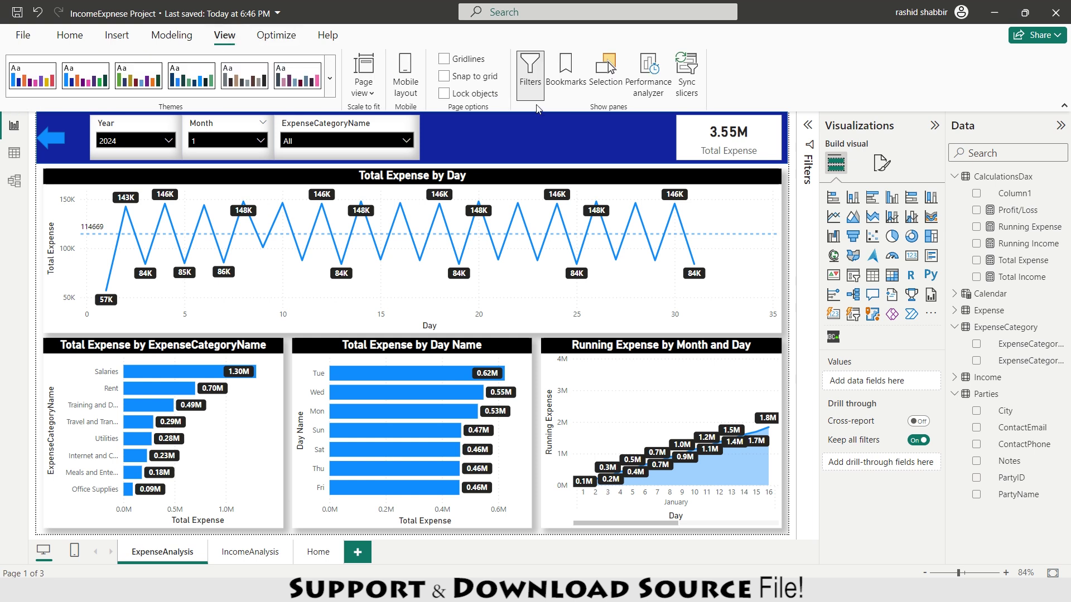
left_click(566, 70)
left_click(716, 150)
double_click(733, 176)
type("ExpenseAnalysis")
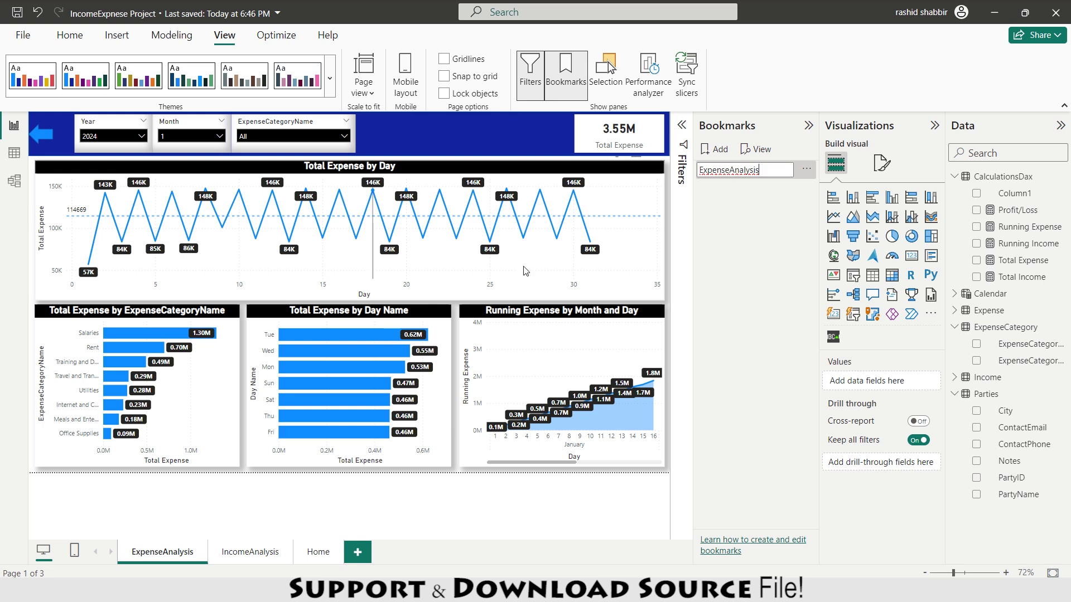
left_click(719, 192)
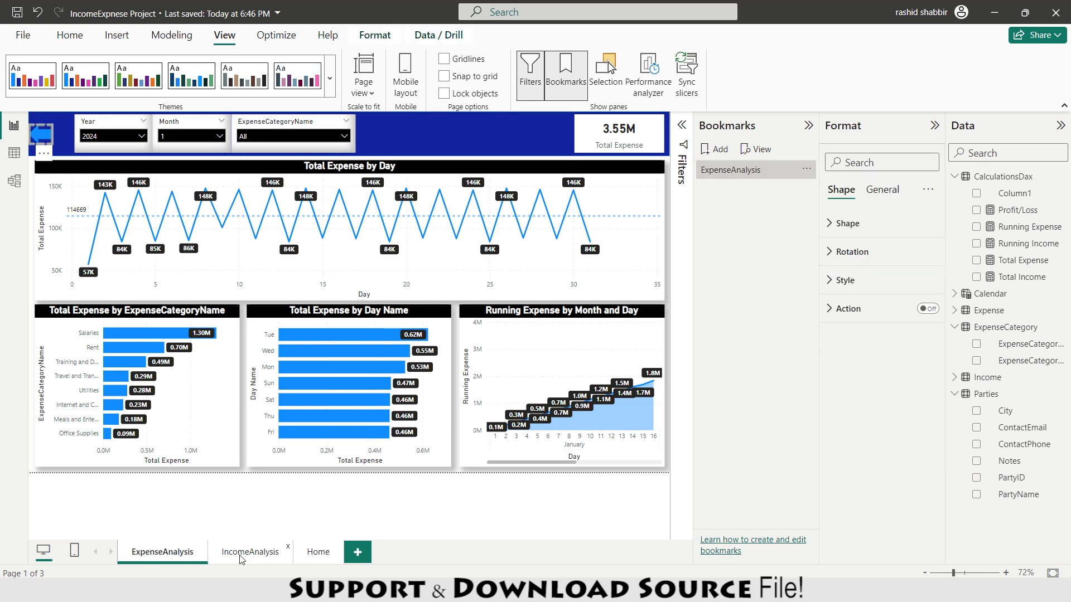
Create a bookmark of the IncomeAnalysis page and name it IncomeAnalysis.
left_click(240, 555)
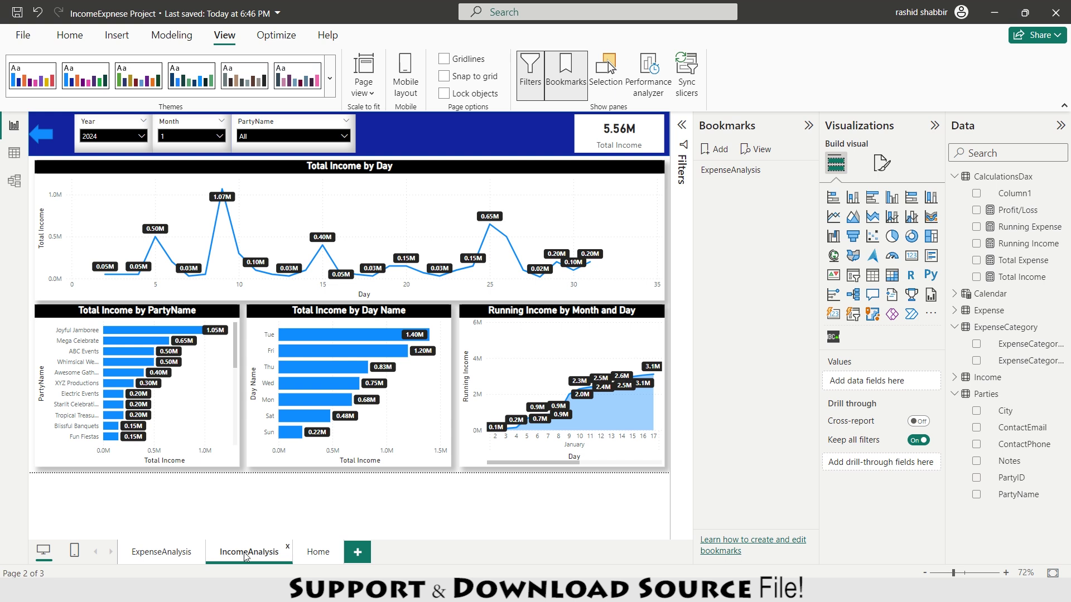
double_click(246, 556)
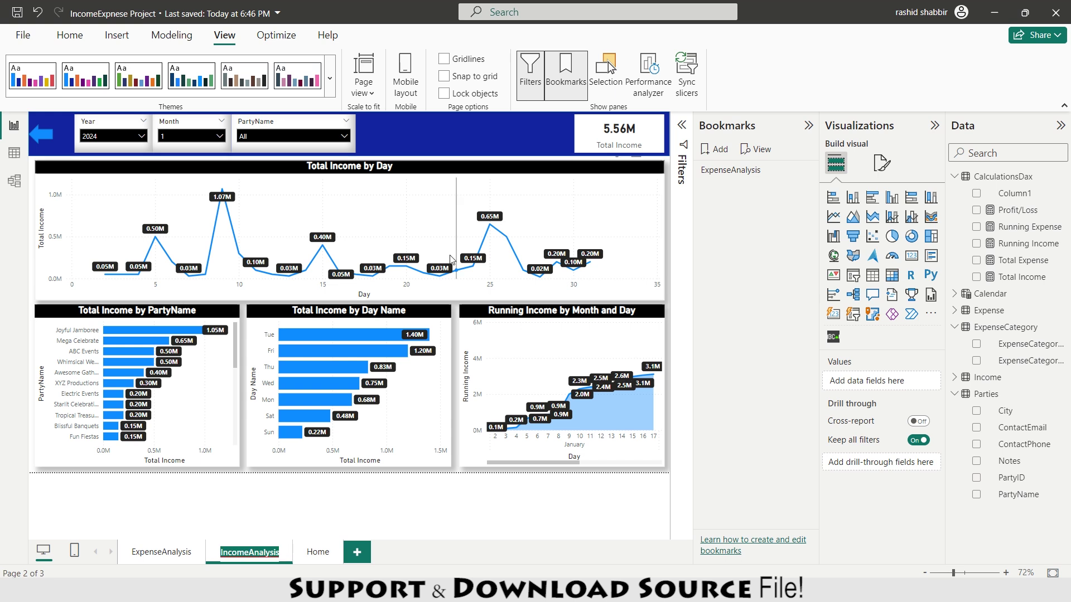
left_click(721, 149)
double_click(743, 189)
type("IncomeAnalysis")
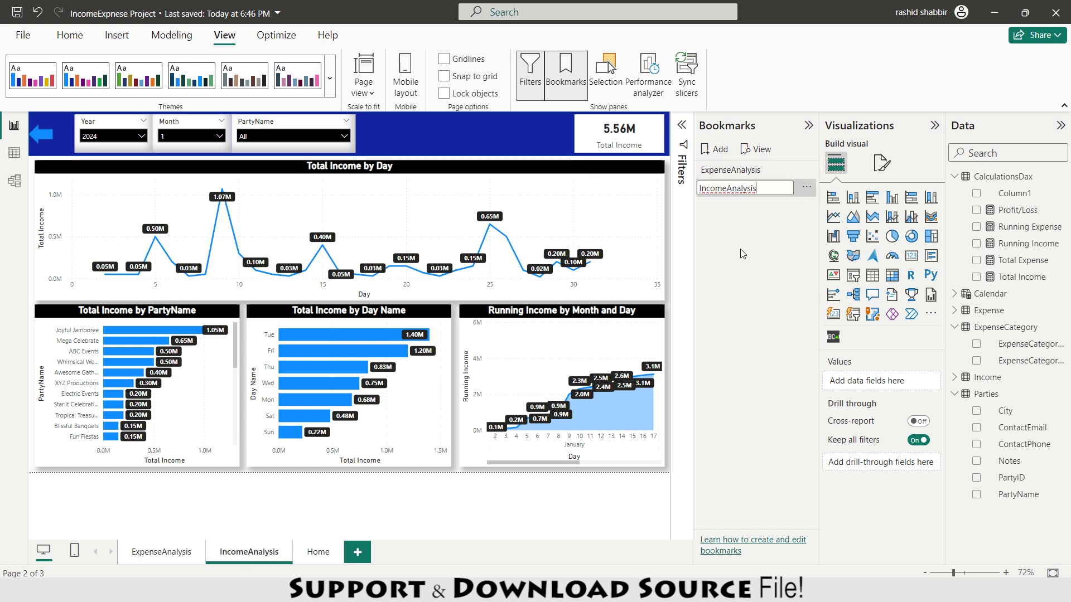
key("Return")
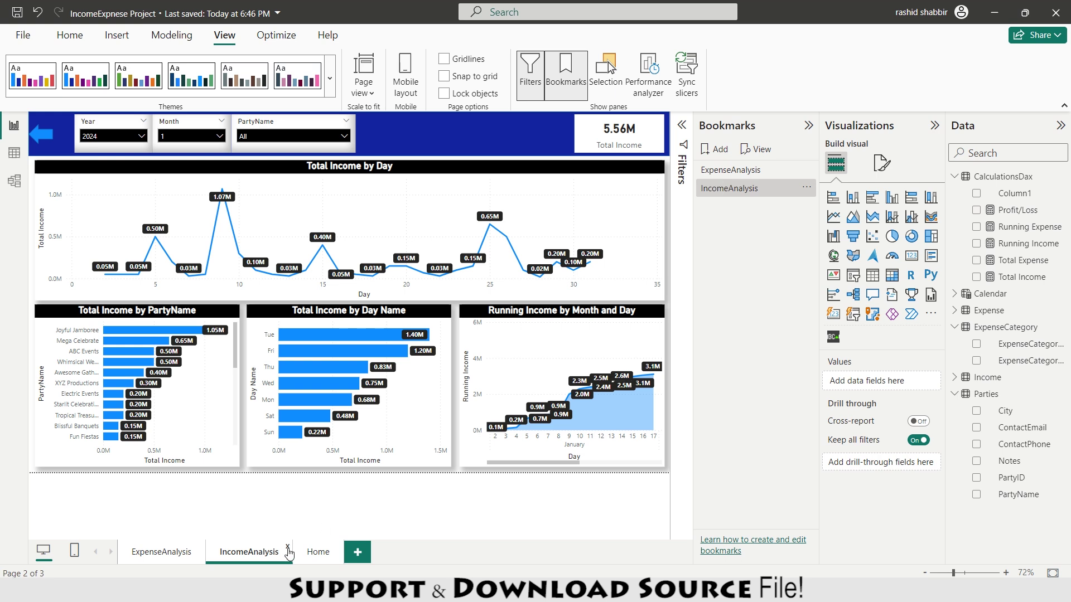
Set an image file as the Home page's canvas background with 80% transparency.
left_click(317, 553)
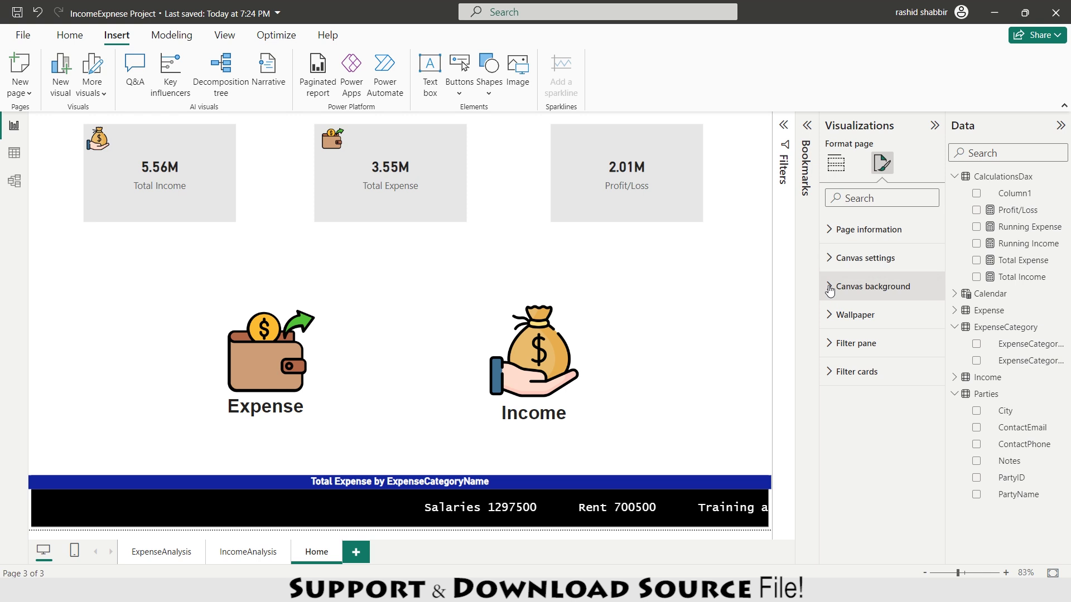
left_click(879, 287)
left_click(926, 371)
double_click(241, 131)
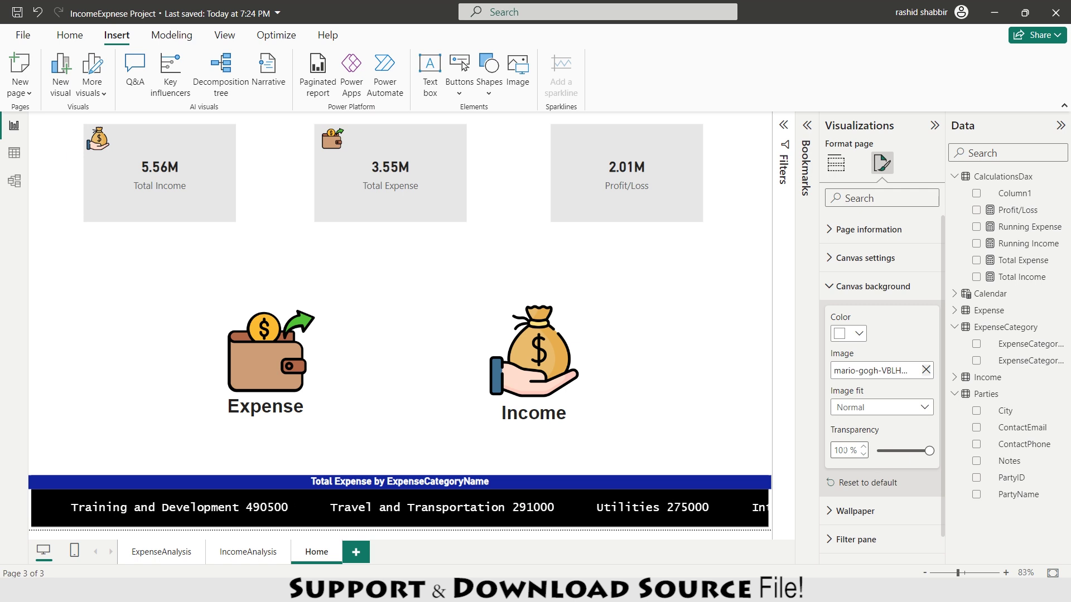
type("80")
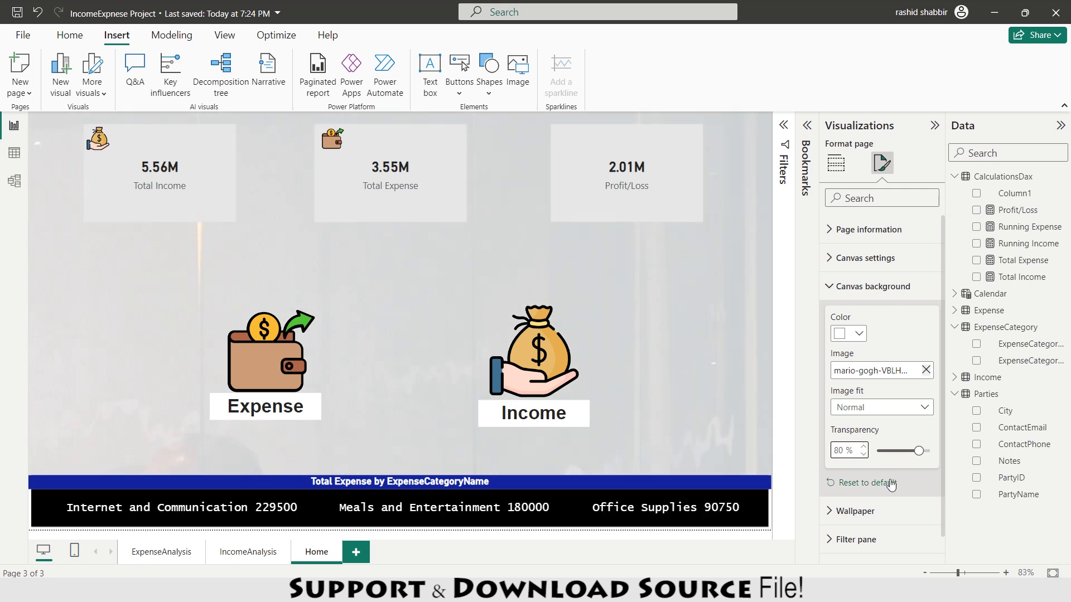
left_click(415, 297)
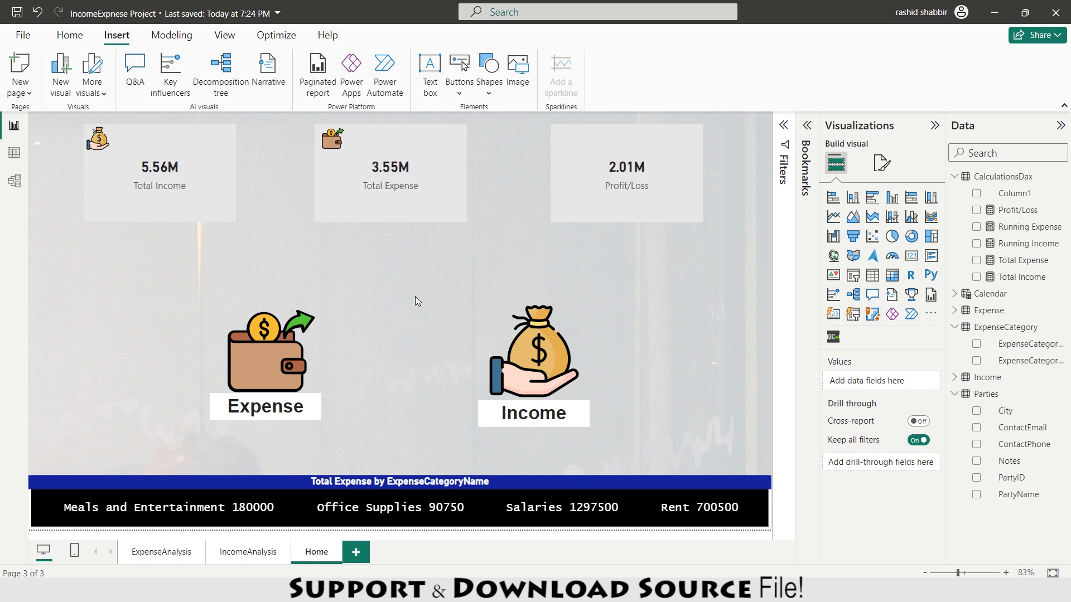
Give the large Expense wallet picture a Bookmark action that opens the ExpenseAnalysis bookmark.
left_click(270, 353)
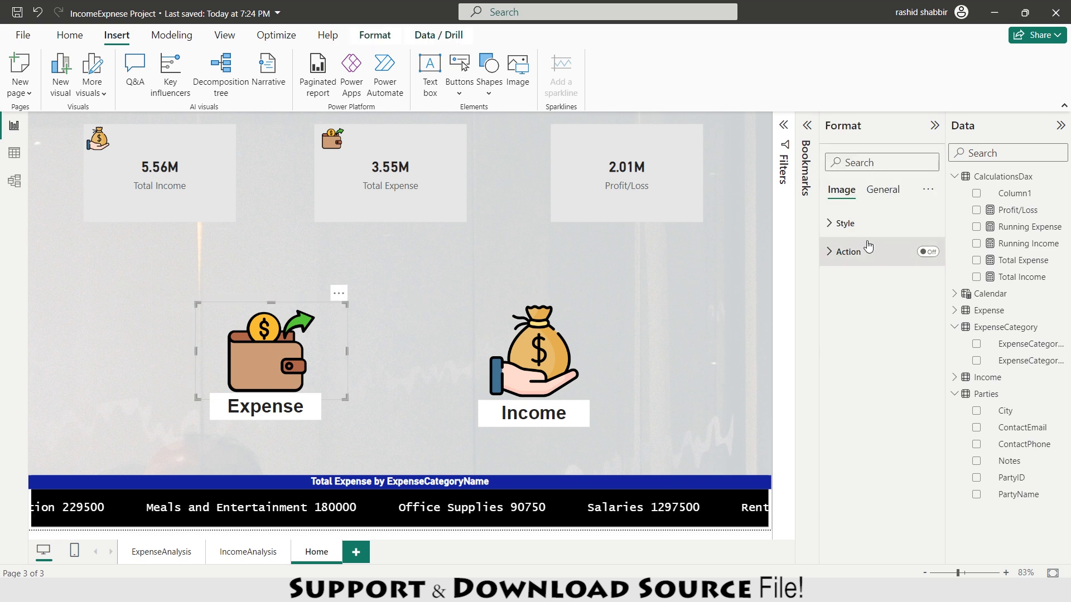
left_click(831, 253)
left_click(879, 321)
left_click(872, 330)
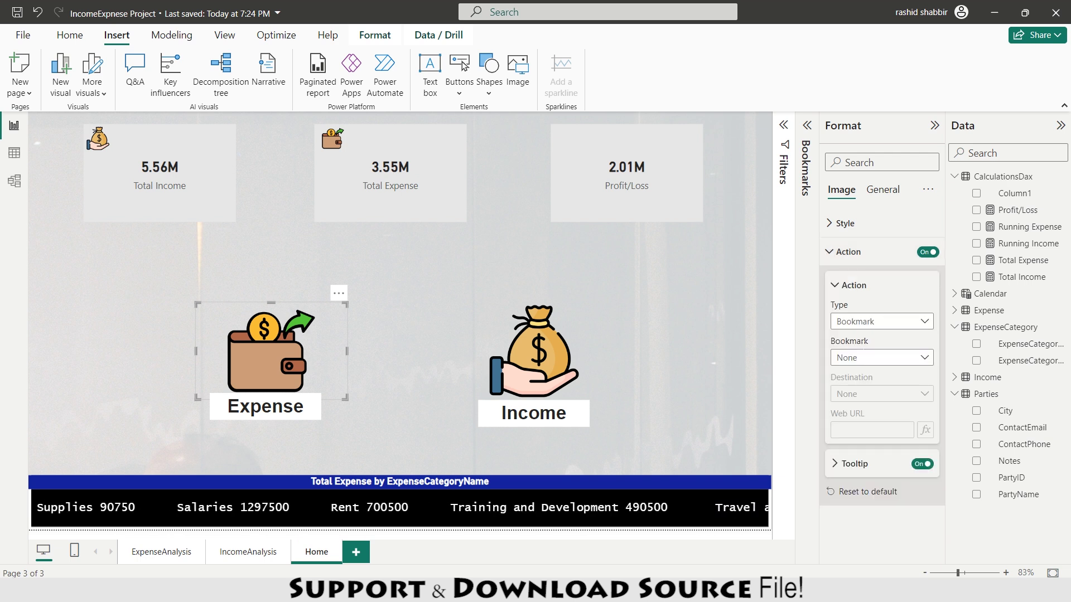
left_click(898, 359)
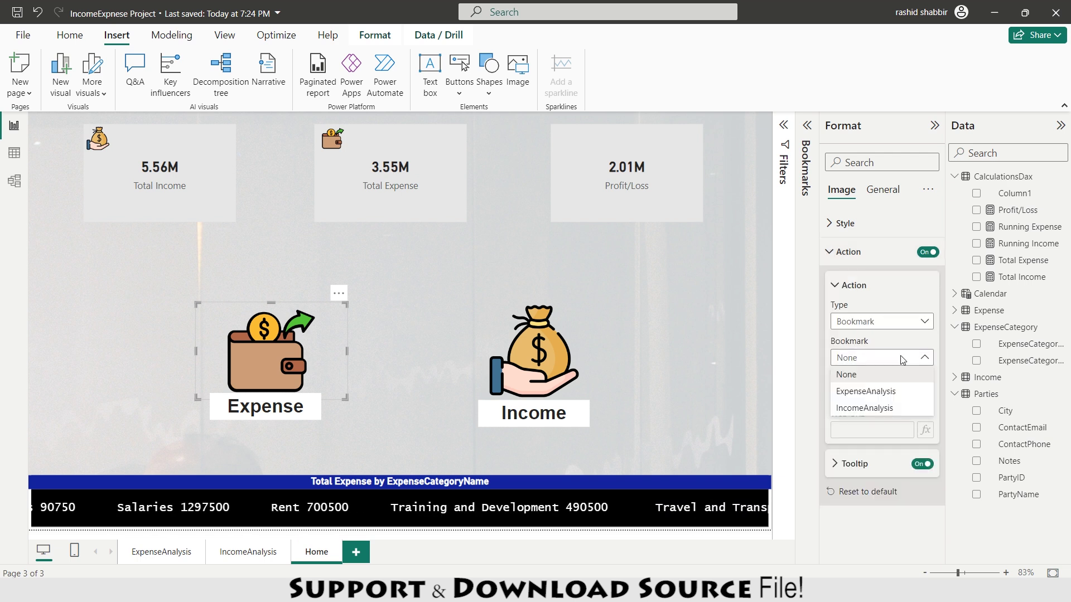
left_click(859, 393)
Give the large Income money bag picture a Bookmark action that opens the IncomeAnalysis bookmark.
left_click(529, 375)
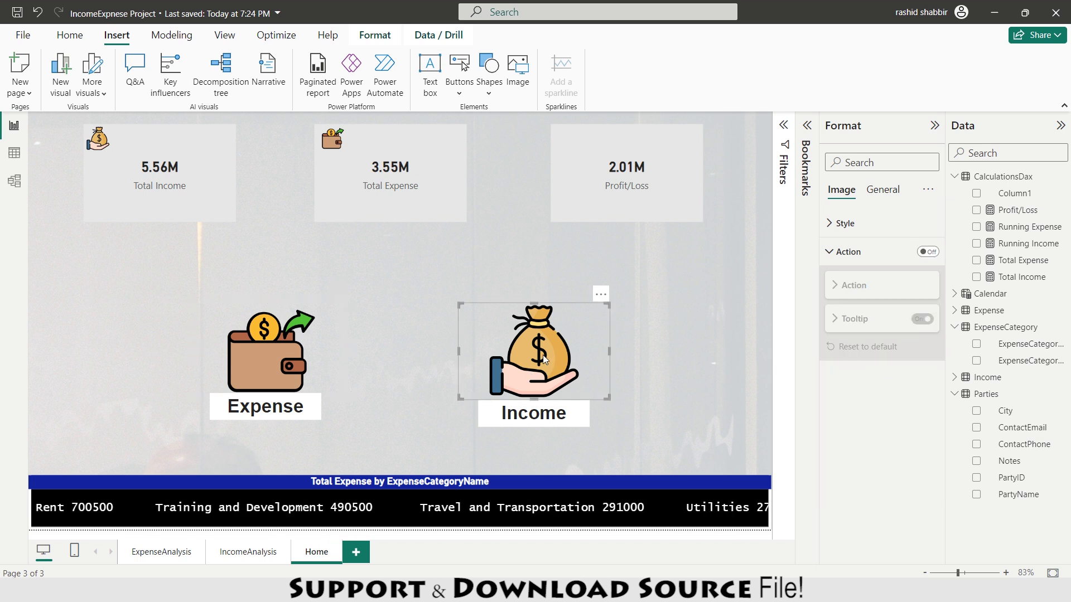
left_click(928, 251)
left_click(882, 321)
left_click(856, 355)
left_click(881, 357)
left_click(865, 407)
left_click(636, 290)
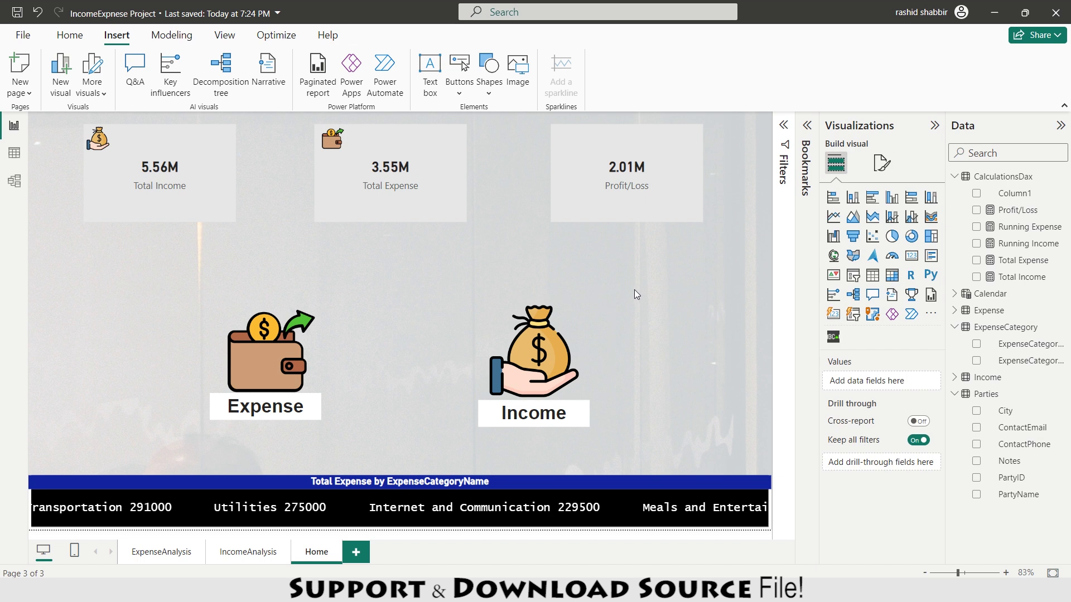
Create a bookmark of the Home page and name it Home.
left_click(814, 130)
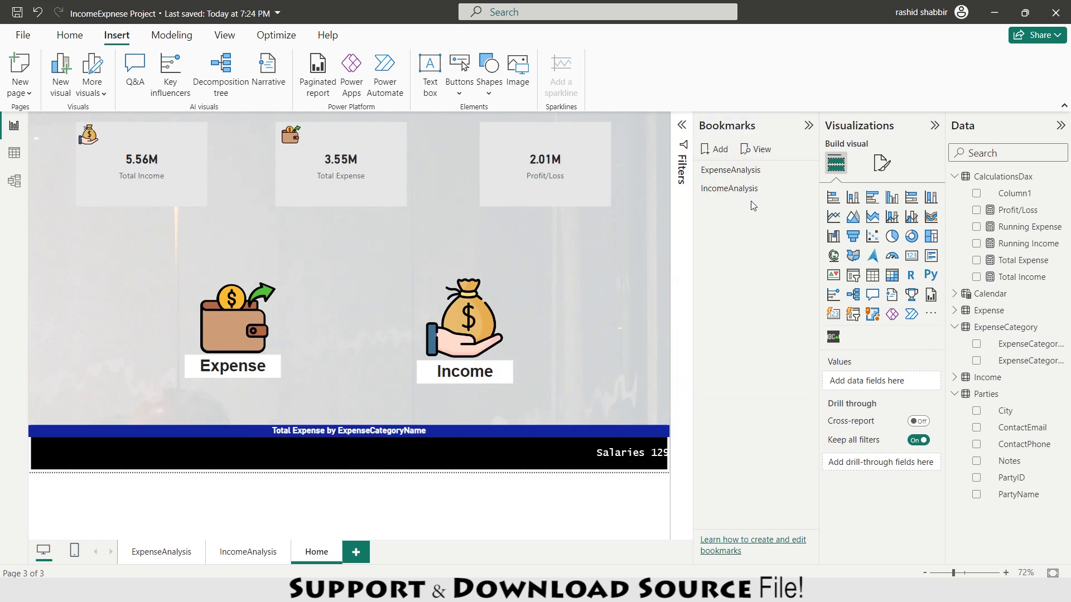
left_click(716, 149)
double_click(736, 210)
type("Home")
key("Return")
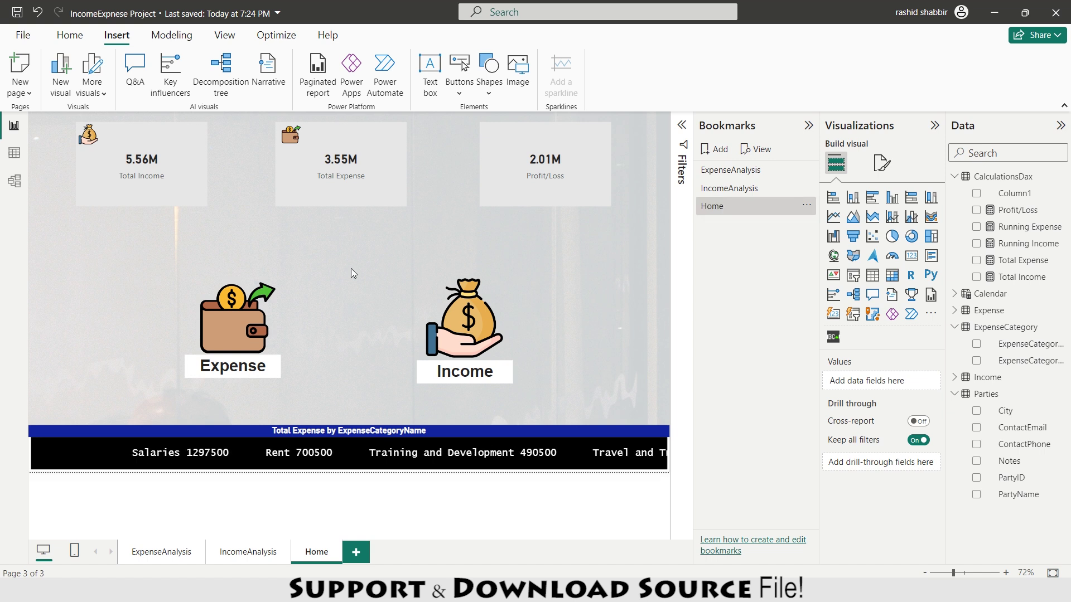
Follow the Expense picture's link to the ExpenseAnalysis page and give its back arrow a Bookmark action to Home.
left_click(249, 328, "ctrl")
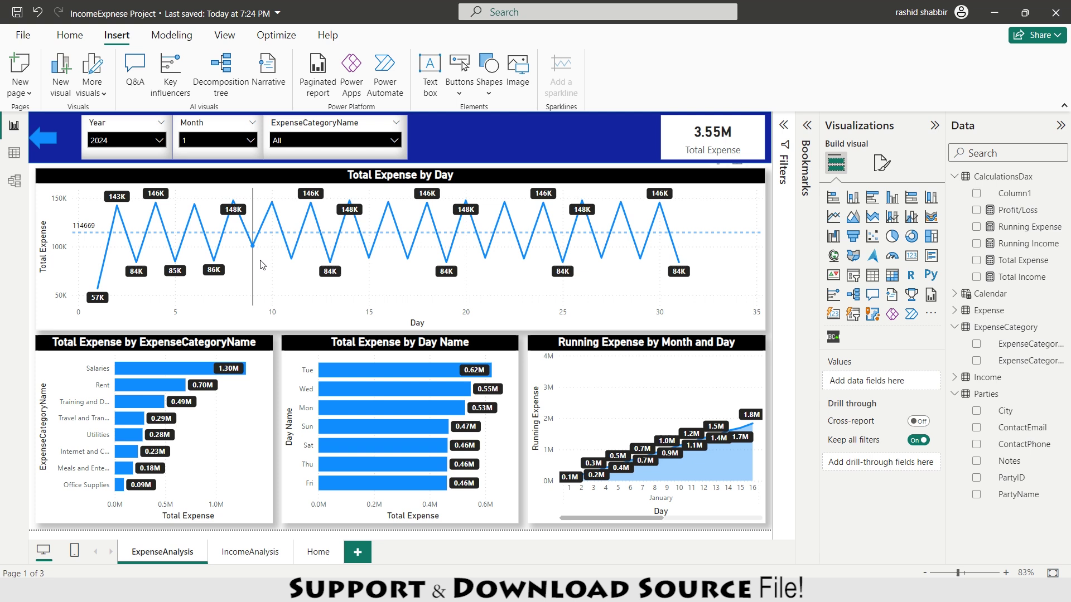
left_click(53, 144)
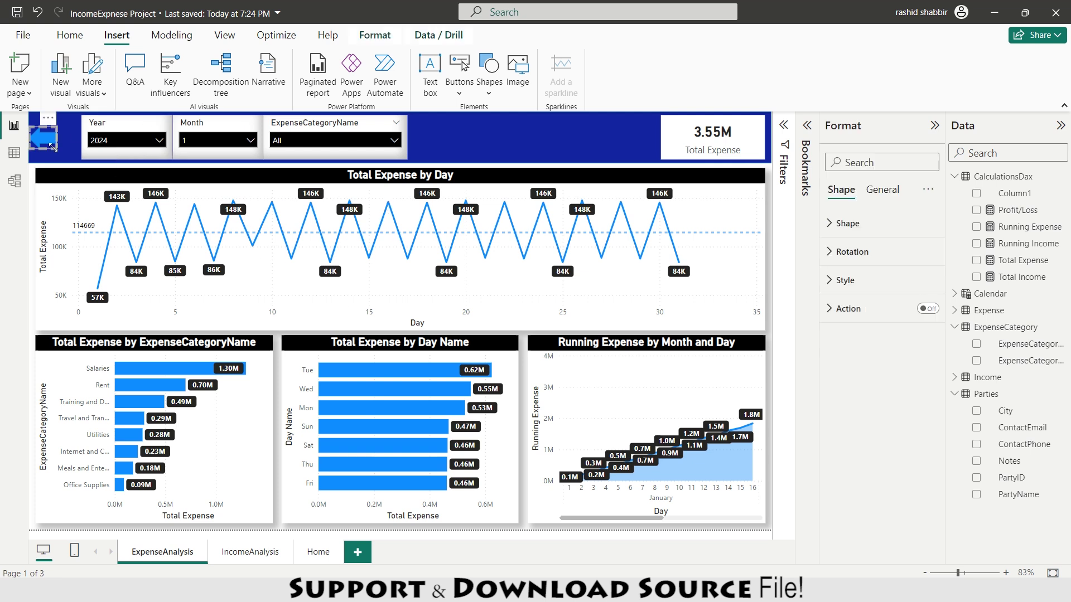
left_click(928, 309)
left_click(846, 312)
left_click(867, 377)
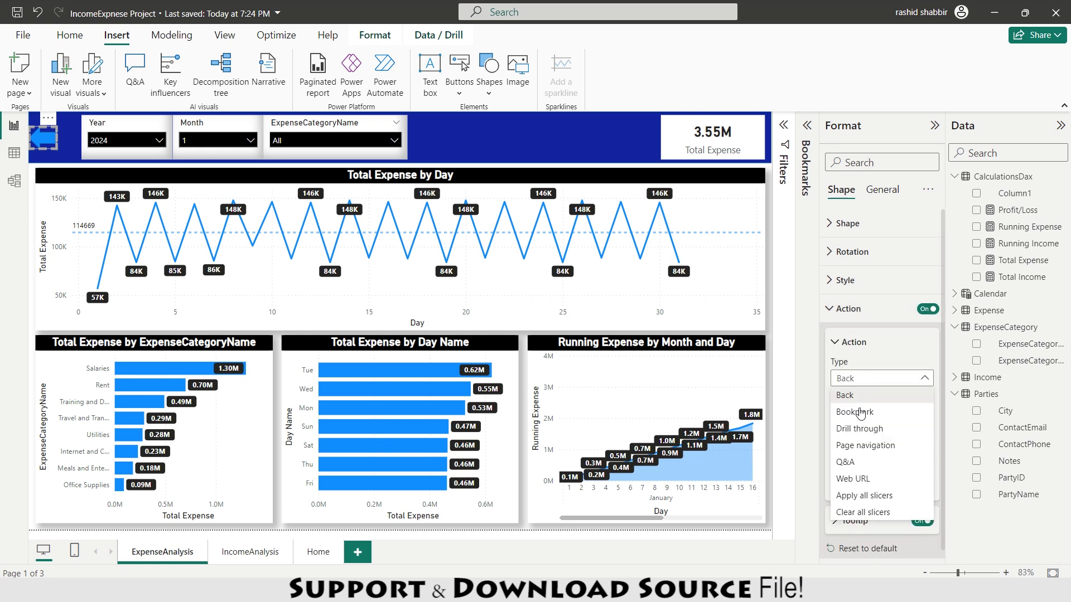
left_click(859, 428)
left_click(858, 379)
left_click(852, 412)
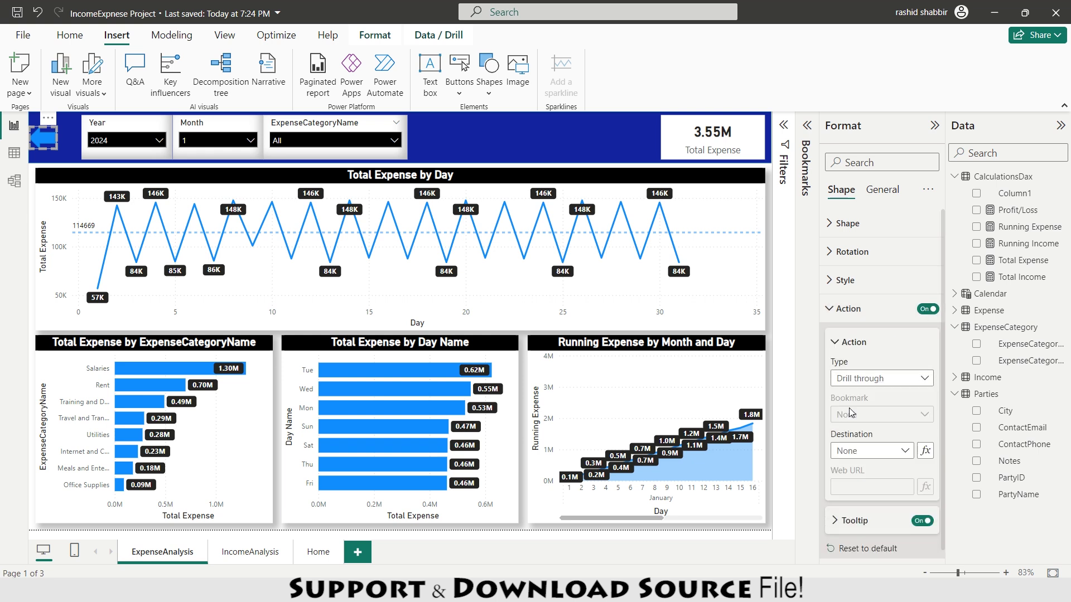
left_click(891, 414)
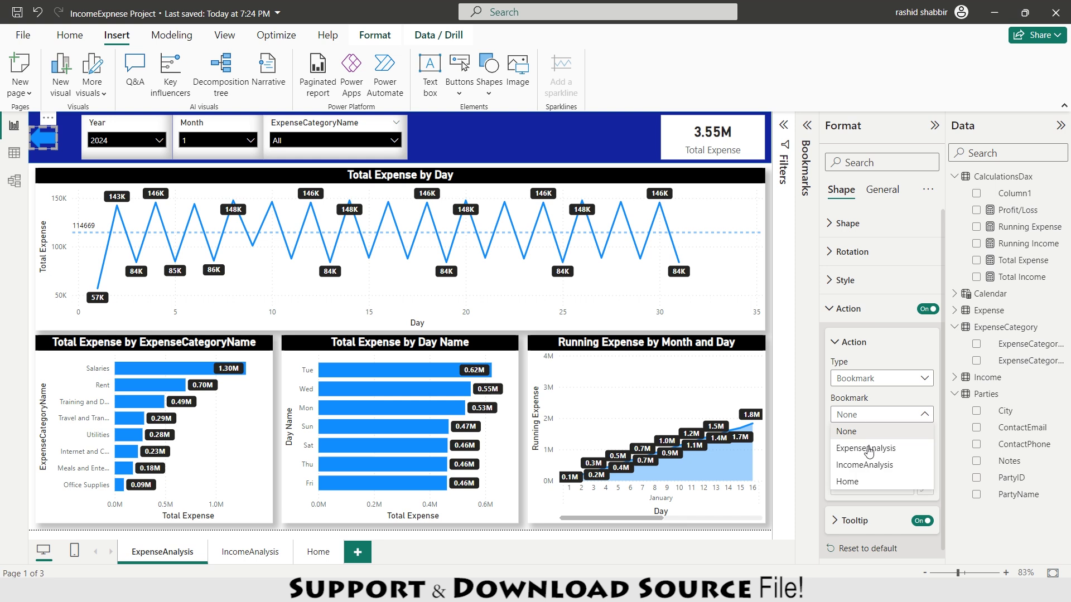
left_click(854, 484)
Give the IncomeAnalysis page's back arrow a Bookmark action to Home and follow the arrow to test it.
left_click(240, 554)
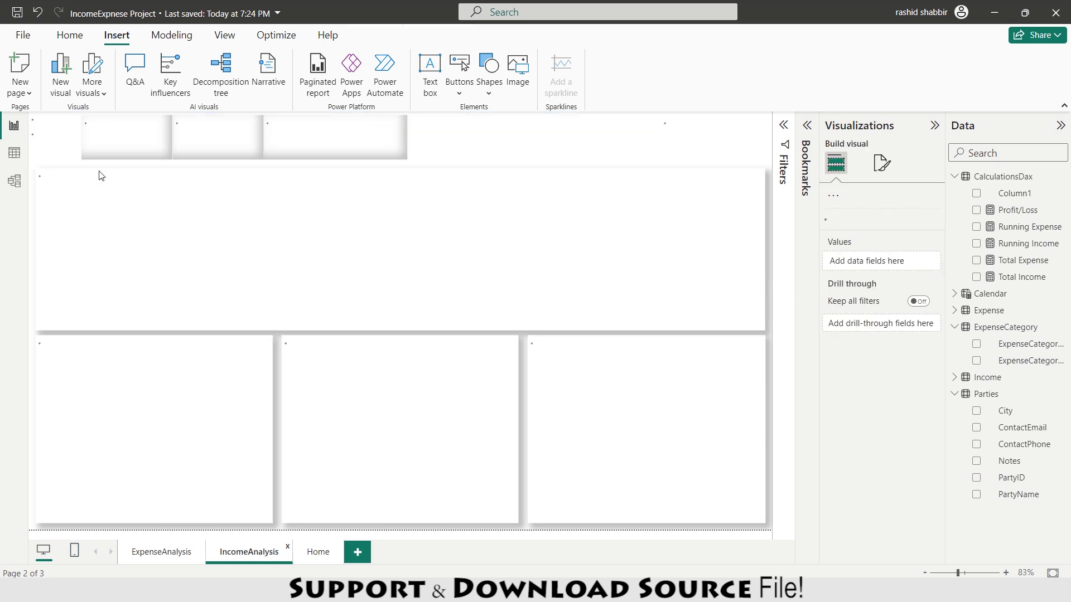
left_click(827, 312)
left_click(881, 378)
left_click(852, 412)
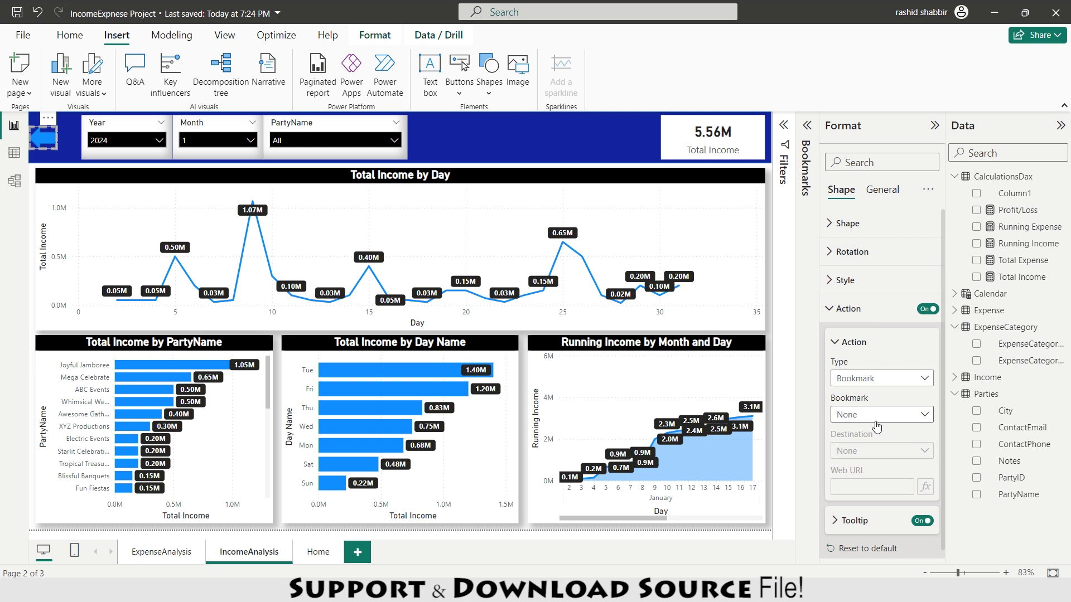
left_click(887, 414)
left_click(858, 470)
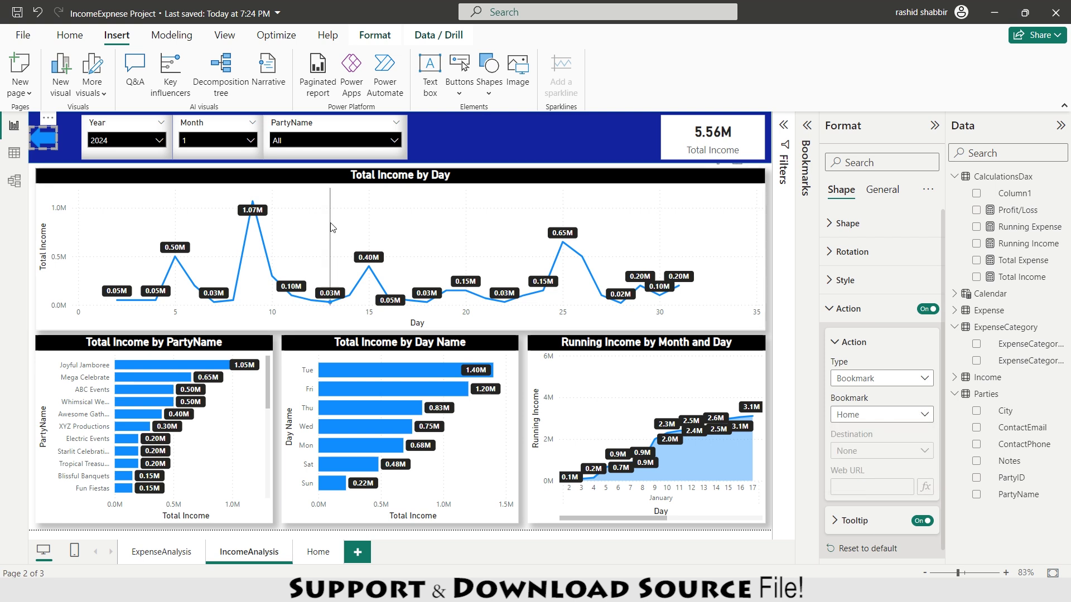
left_click(220, 177)
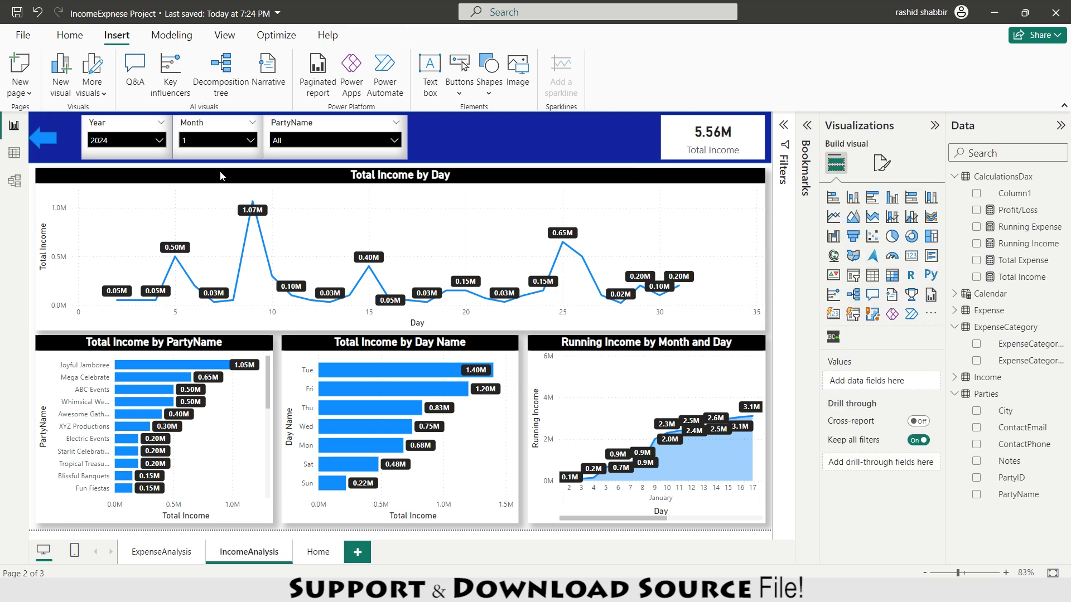
left_click(48, 137, "ctrl")
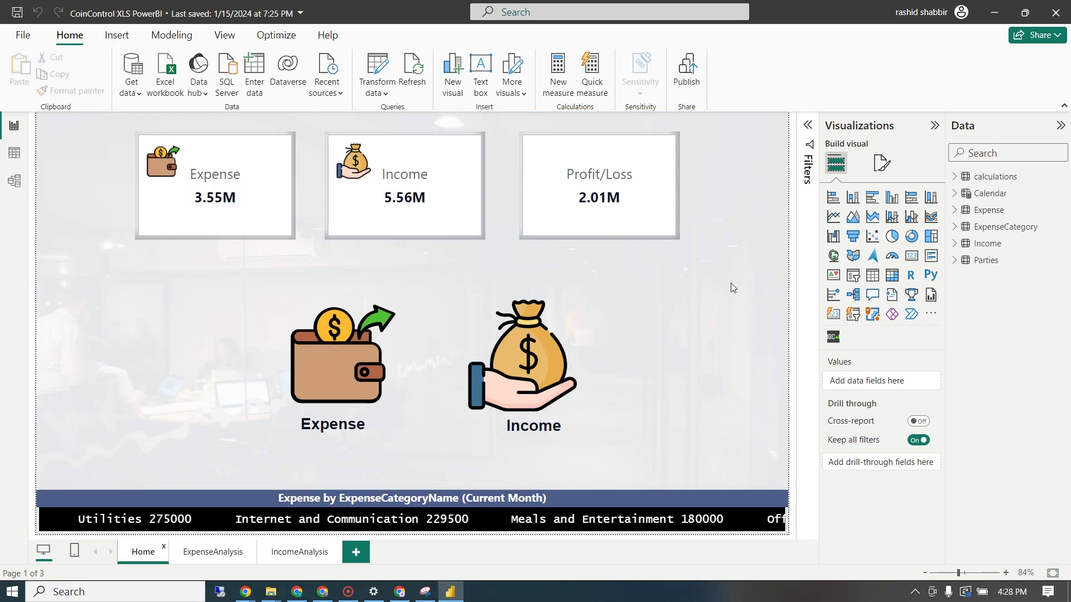
Save the CoinControl XLS PowerBI report and publish it to My workspace.
left_click(73, 30)
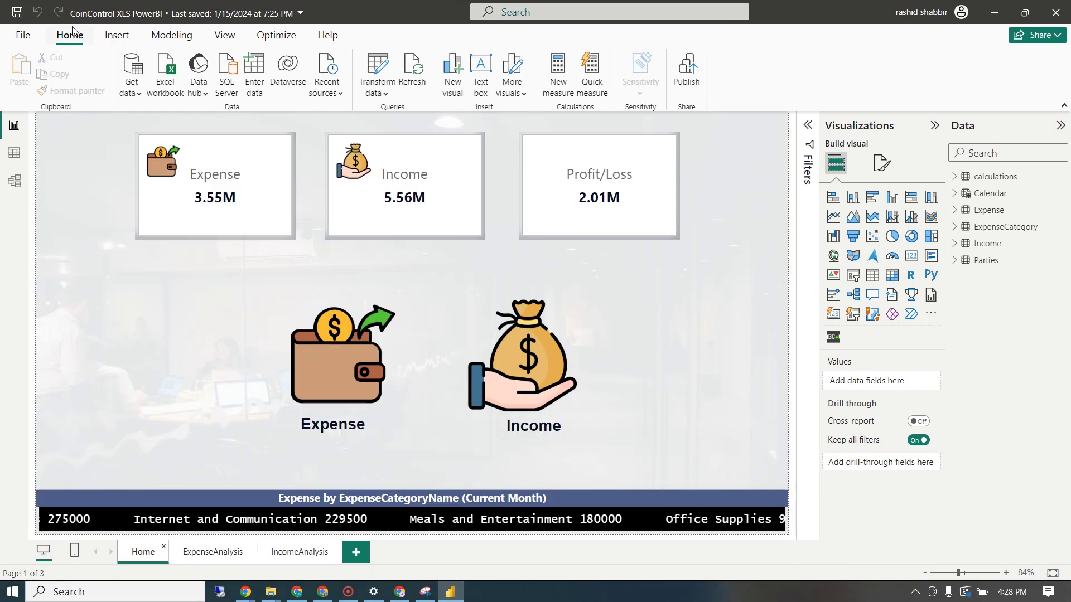
left_click(687, 70)
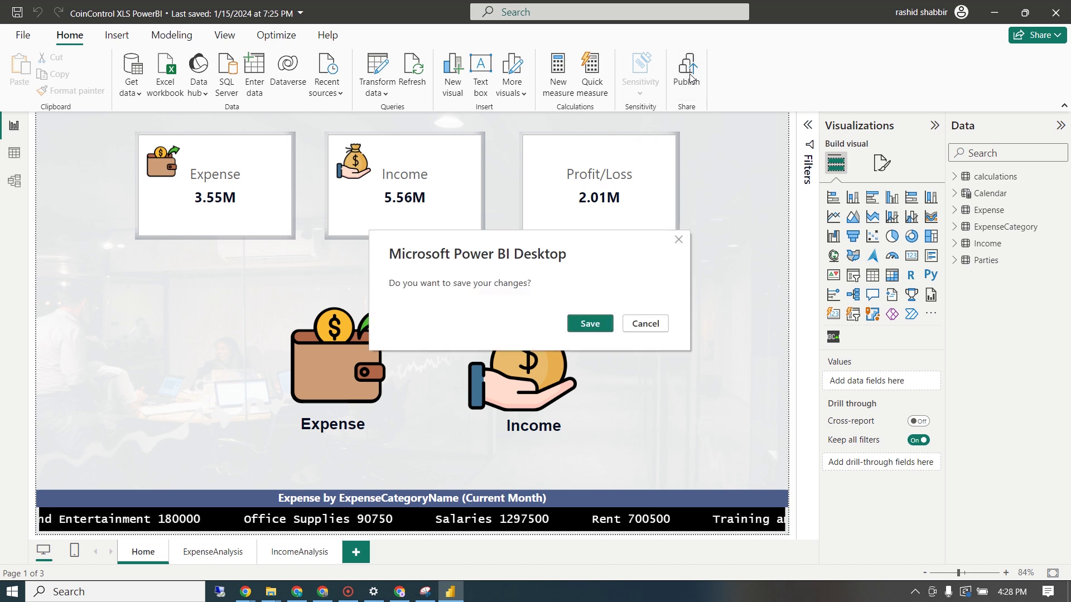
left_click(591, 324)
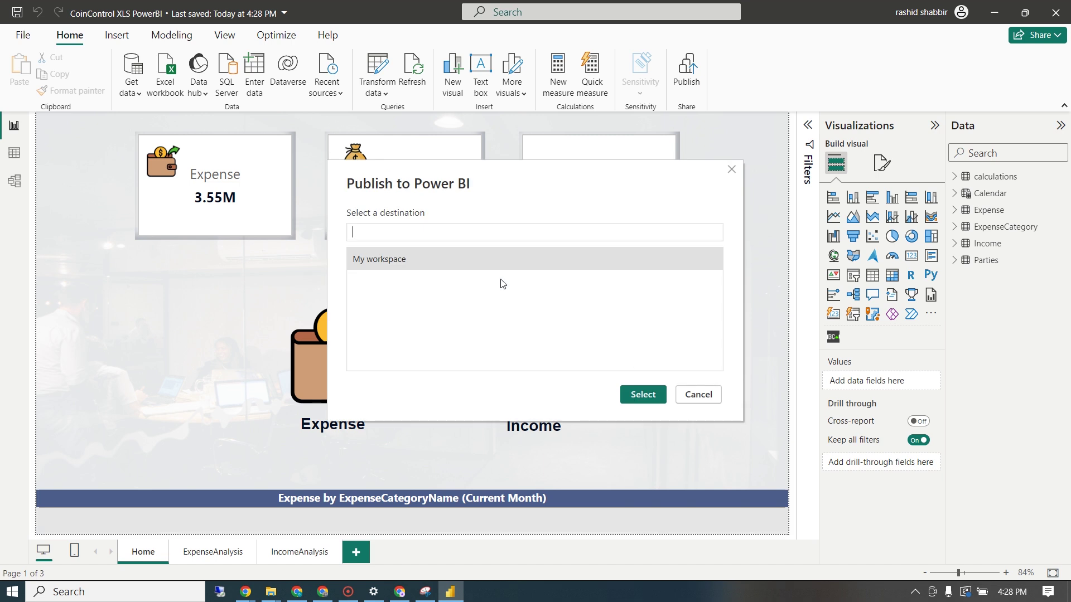
left_click(643, 394)
left_click(599, 361)
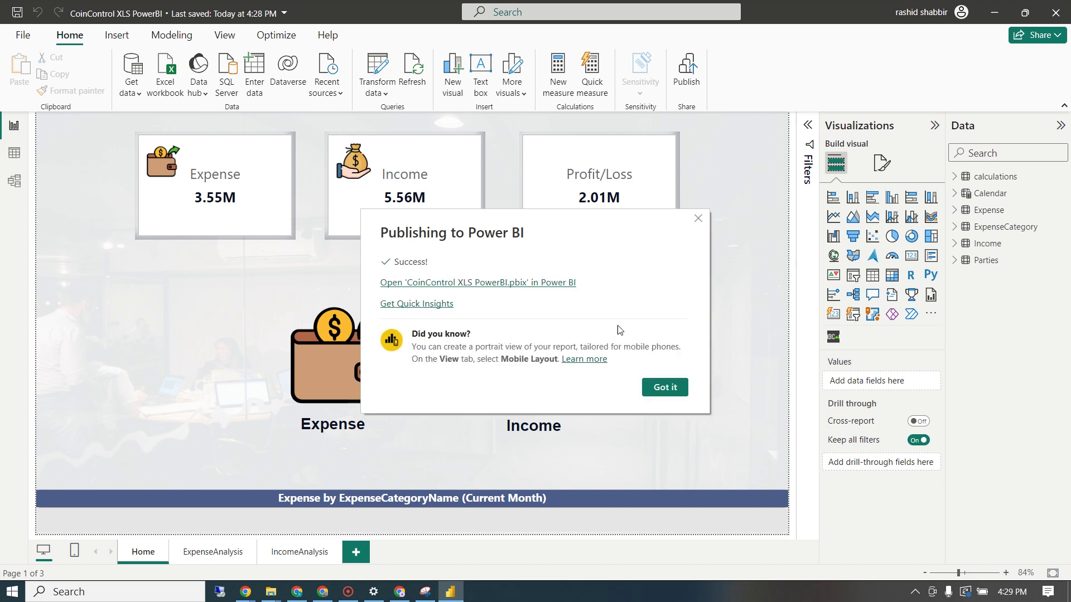
left_click(664, 385)
Switch to the Power BI service in Chrome, open the CoinControl XLS PowerBI report and view it in full screen.
key("alt+Tab")
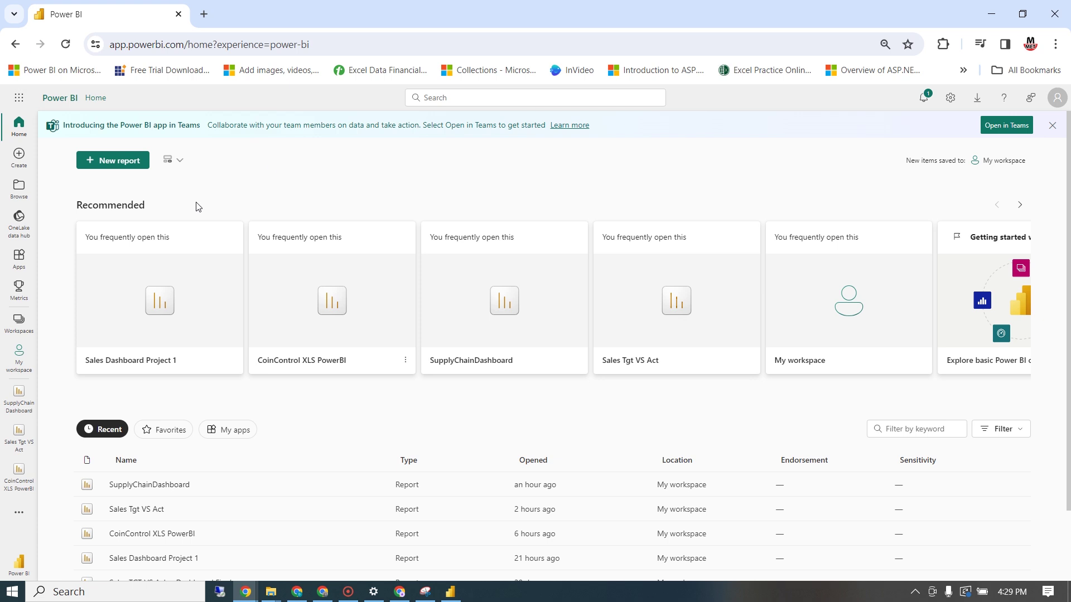
scroll(223, 406, "down", 3)
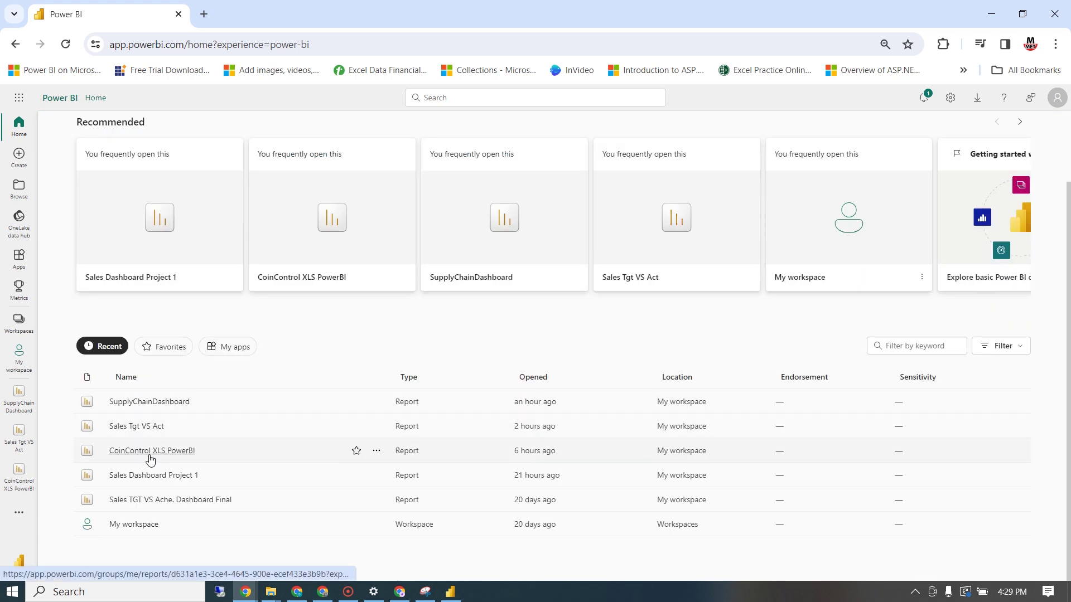
left_click(190, 451)
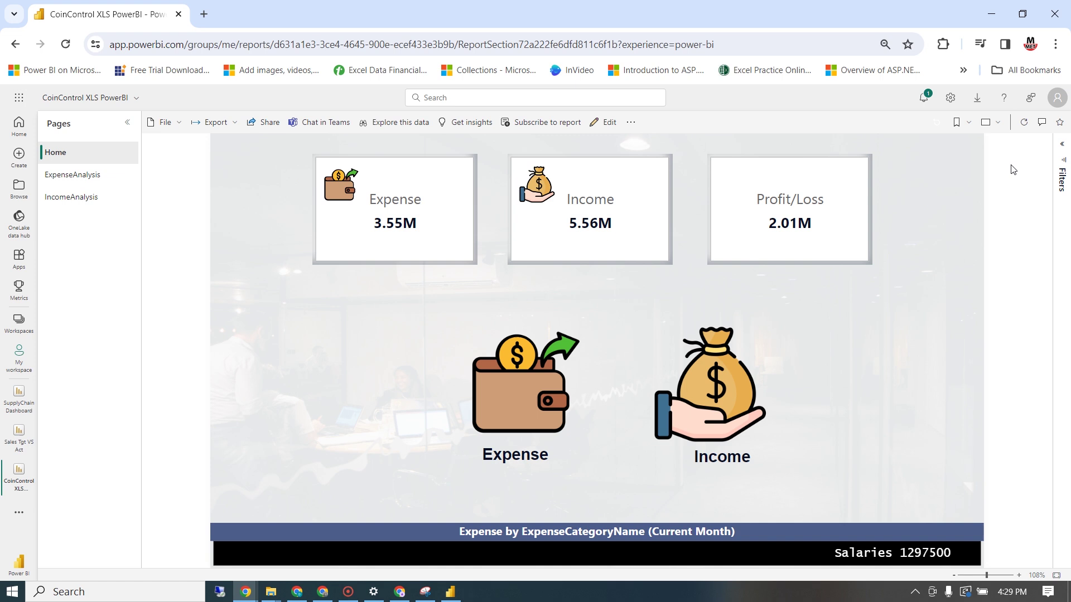
left_click(1002, 125)
left_click(946, 146)
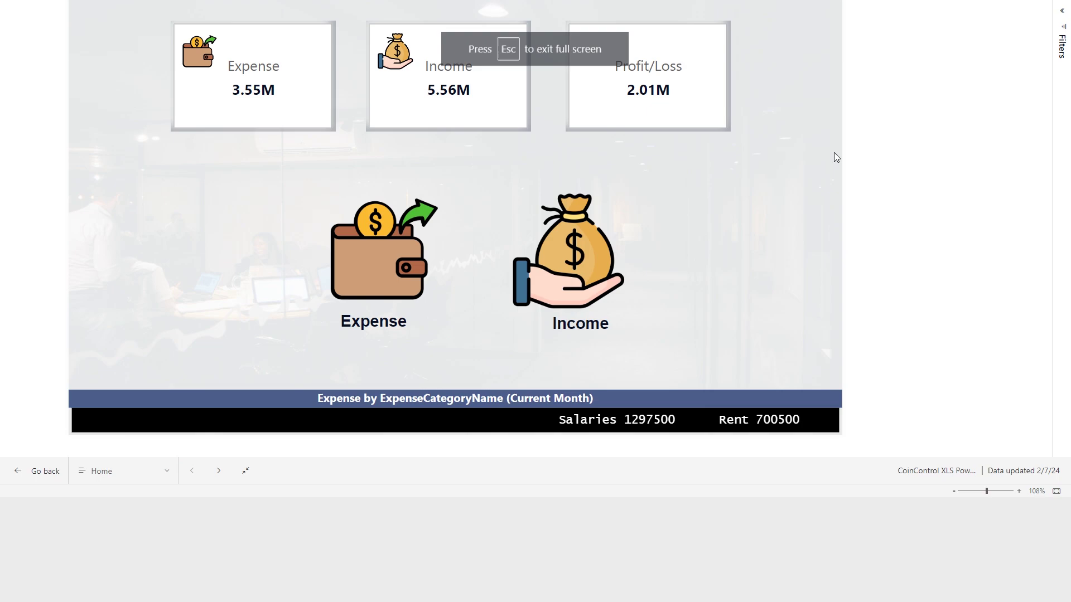